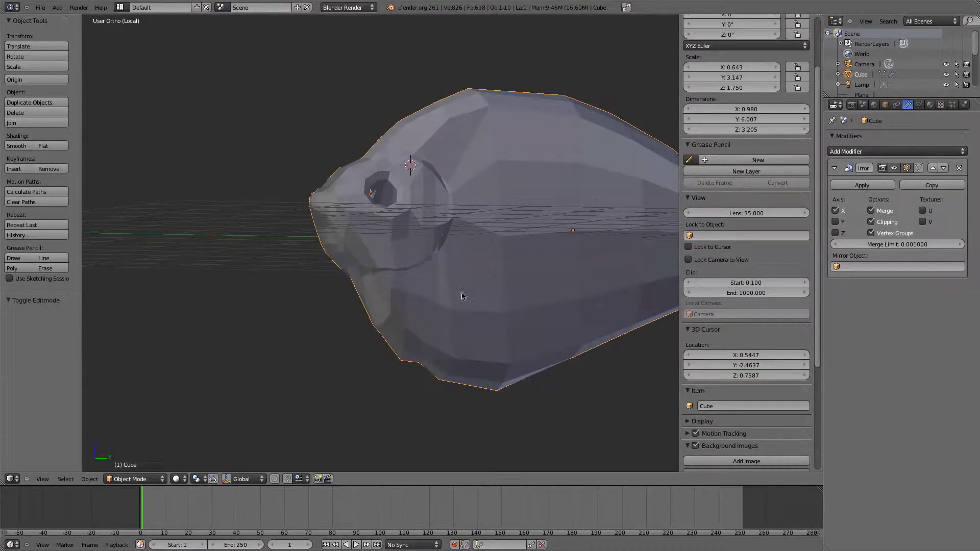
# Enter Edit Mode on the fish body in the right orthographic view.
pyautogui.moveTo(458, 167); pyautogui.dragTo(458, 207, button='middle')
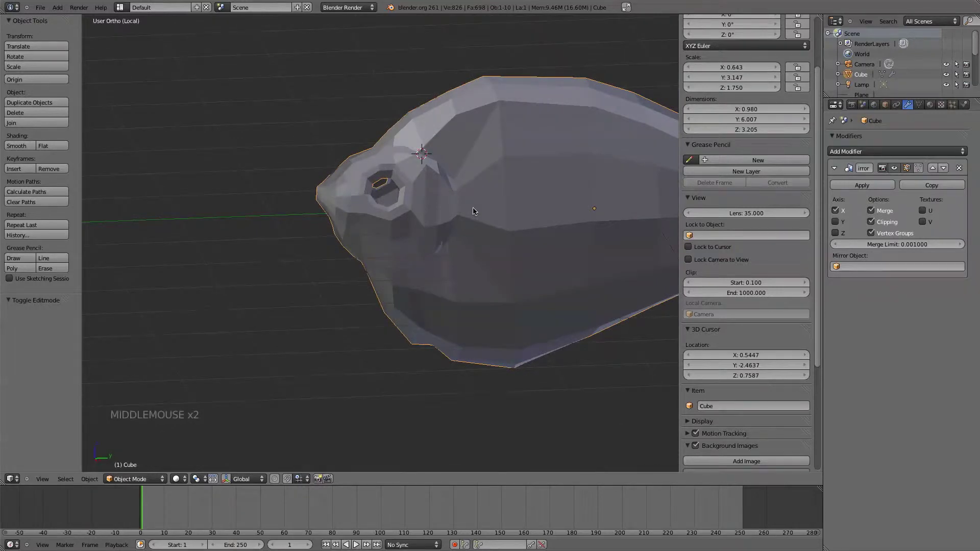
pyautogui.press('KP_1')
pyautogui.press('KP_3')
pyautogui.press('Tab')
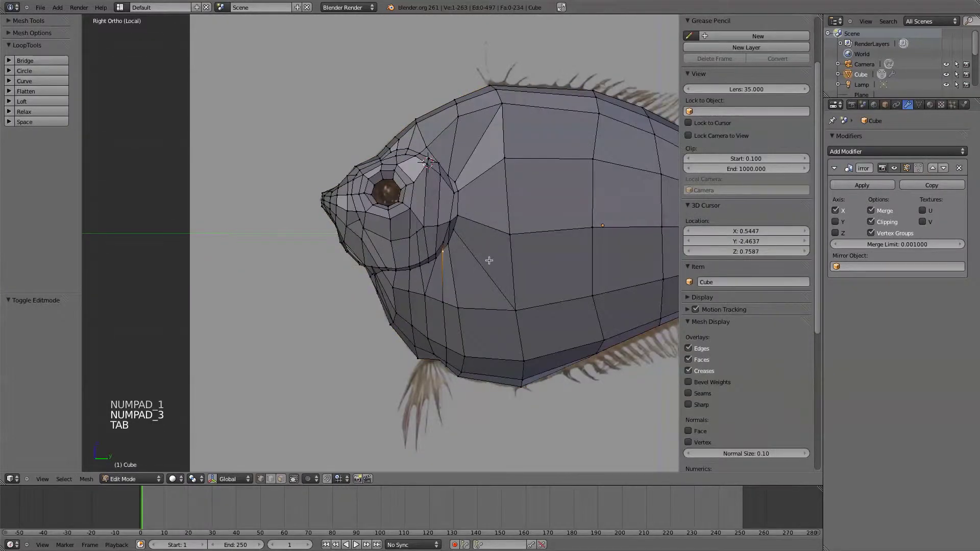
pyautogui.hotkey('ctrl', 'r')
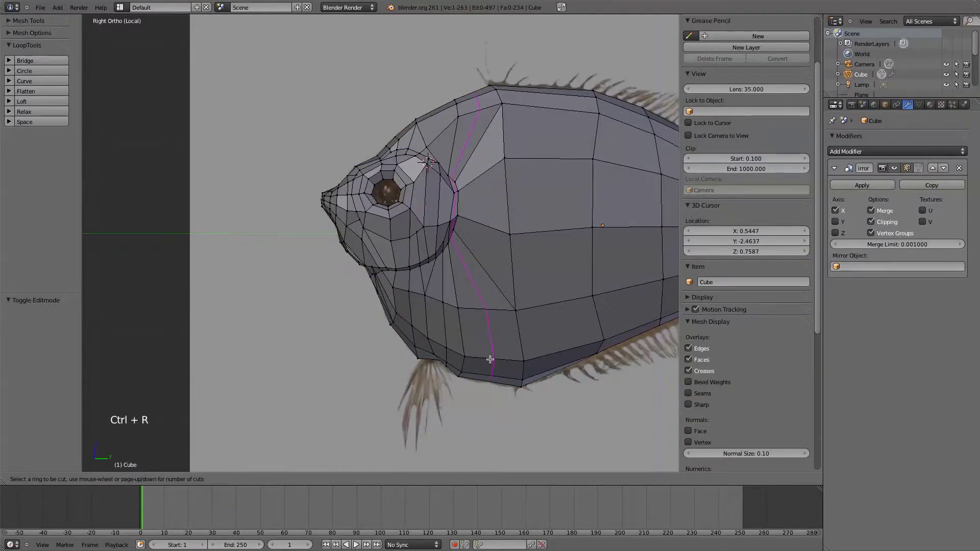
pyautogui.press('Escape')
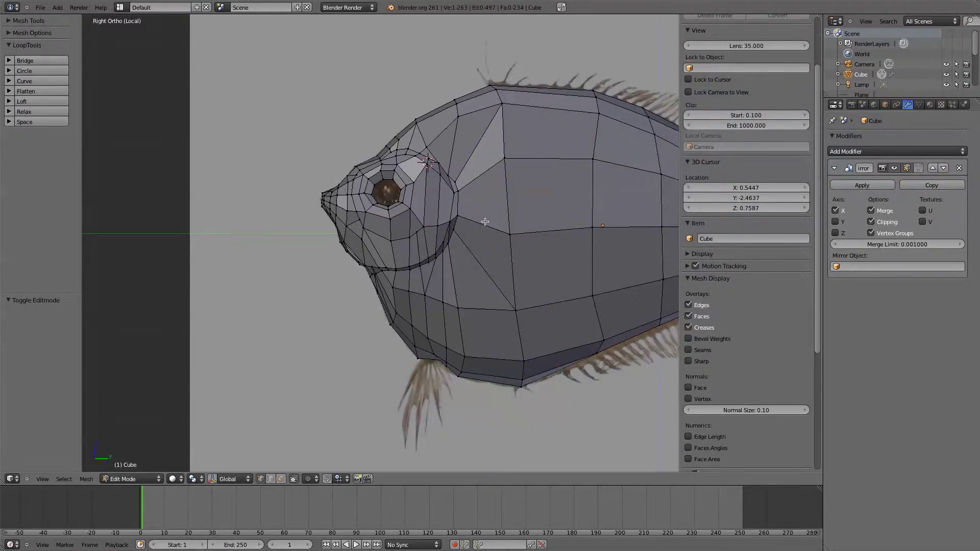
# Switch to face selection and select the vertical band of faces directly behind the gill cover, from back to belly.
pyautogui.scroll(2, 485, 221)
pyautogui.scroll(-1, 485, 222)
pyautogui.keyDown('shift'); pyautogui.moveTo(485, 221); pyautogui.dragTo(411, 221, button='middle'); pyautogui.keyUp('shift')
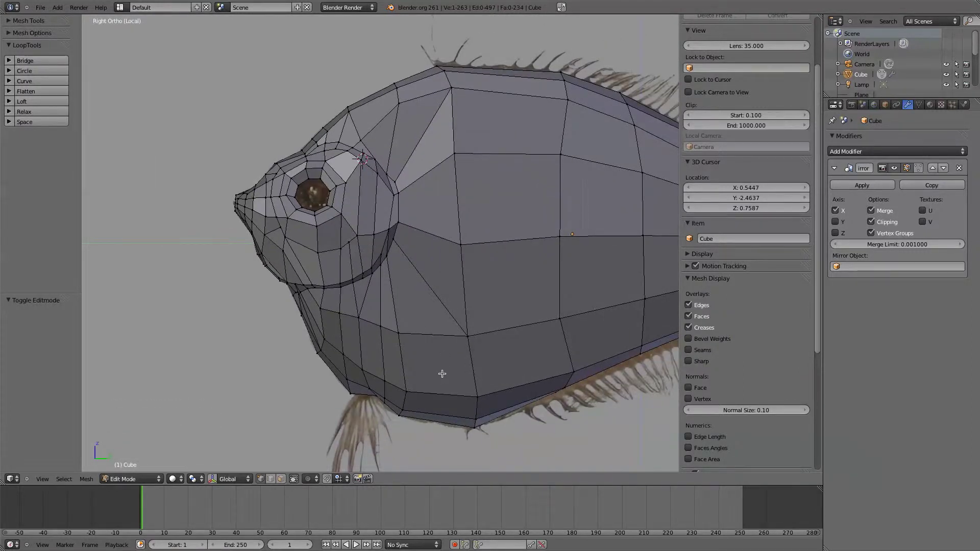
pyautogui.hotkey('ctrl', 'Tab')
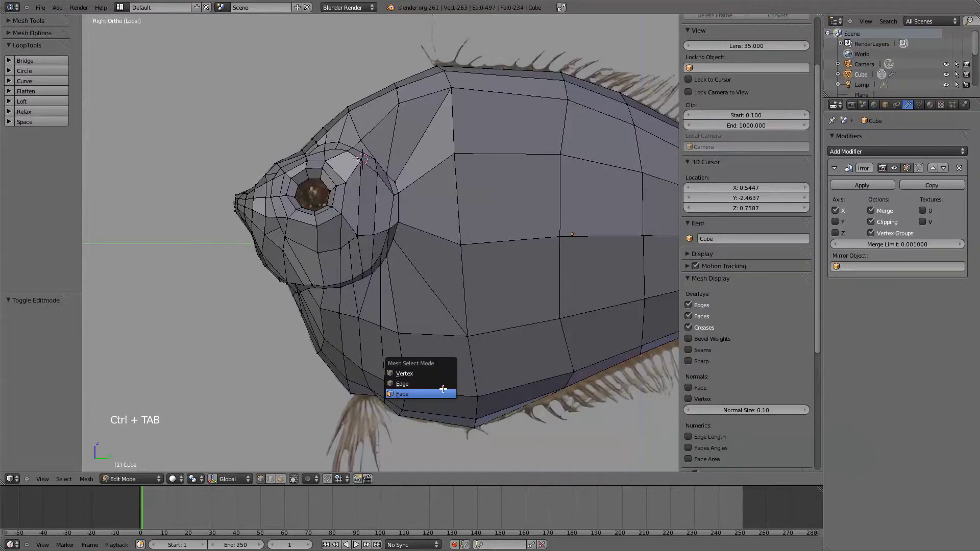
pyautogui.click(434, 394)
pyautogui.keyDown('alt'); pyautogui.click(431, 335); pyautogui.keyUp('alt')
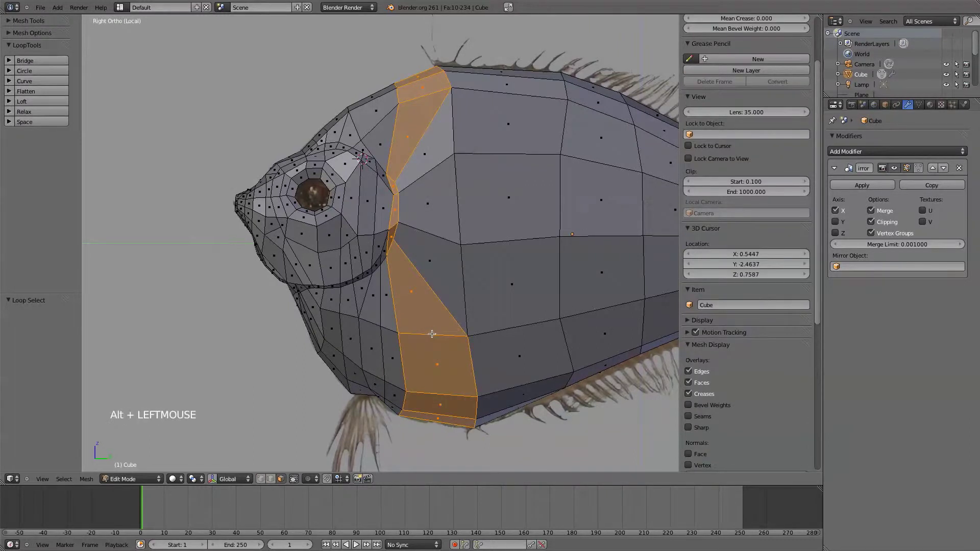
pyautogui.press('a')
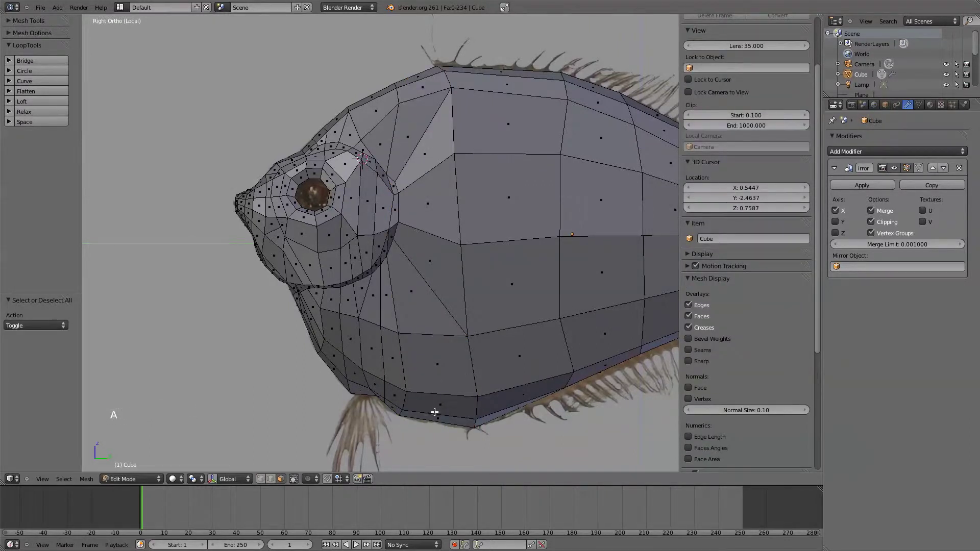
pyautogui.moveTo(436, 418)
pyautogui.mouseDown()
pyautogui.moveTo(446, 275)
pyautogui.moveTo(418, 74)
pyautogui.mouseUp()
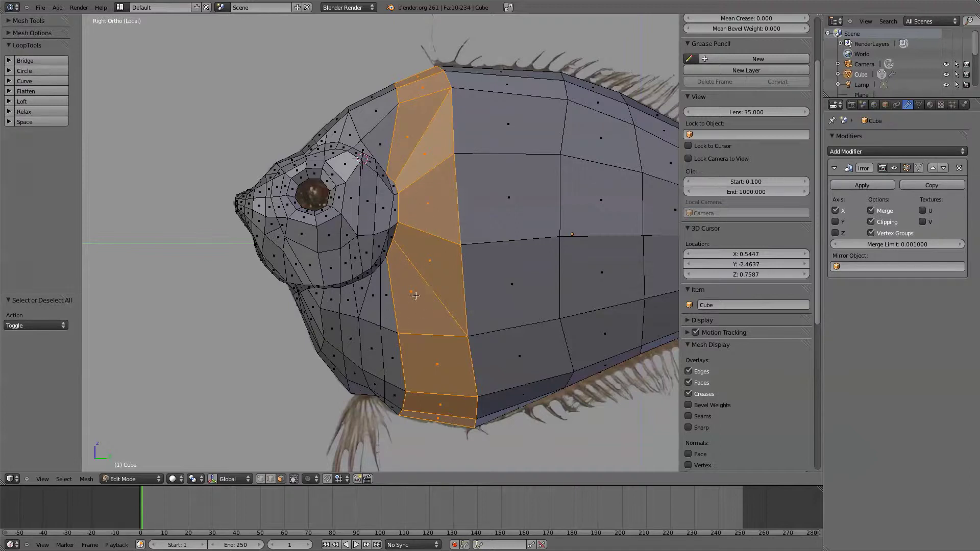
# Try a vertical knife cut through the selected face band from the back down to the belly.
pyautogui.press('k')
pyautogui.click(422, 79)
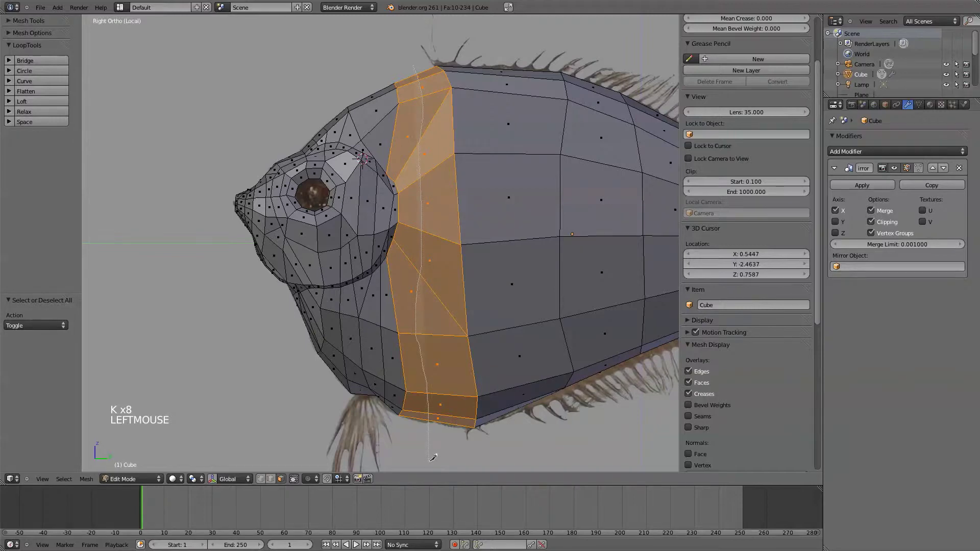
pyautogui.press('Return')
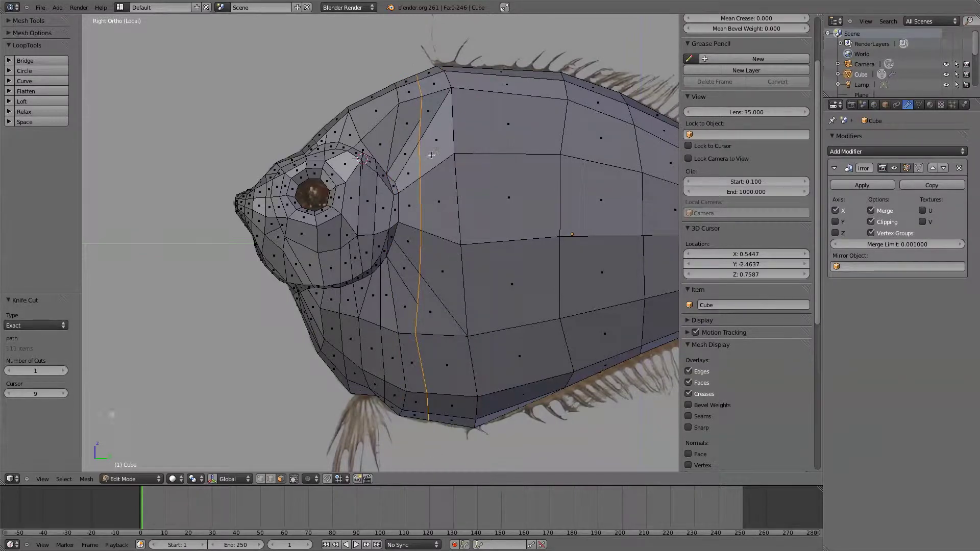
pyautogui.press('Tab')
pyautogui.press('Tab')
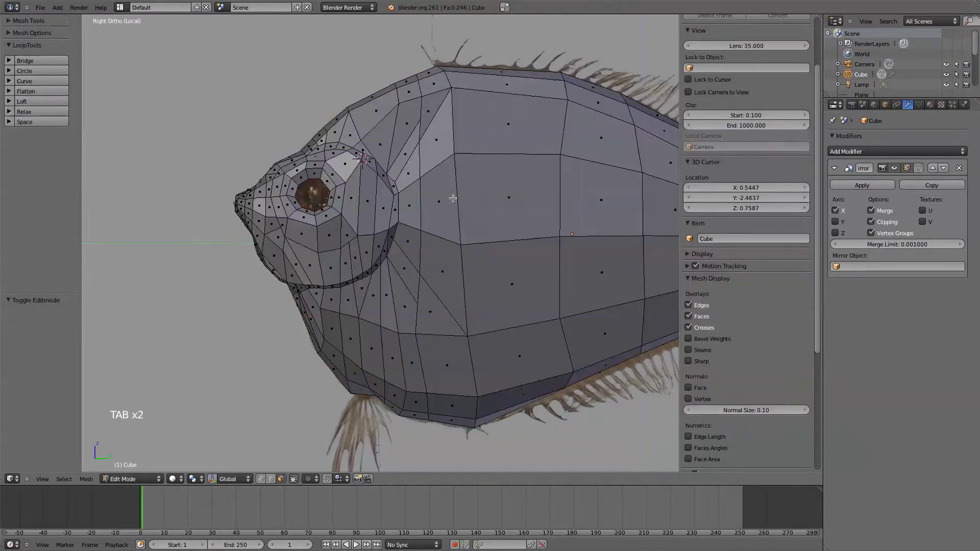
pyautogui.scroll(-2, 444, 172)
pyautogui.moveTo(436, 194); pyautogui.dragTo(415, 236, button='middle')
# Undo the knife cut and return to the right orthographic view.
pyautogui.hotkey('ctrl', 'z')
pyautogui.hotkey('ctrl', 'z')
pyautogui.press('KP_1')
pyautogui.press('KP_3')
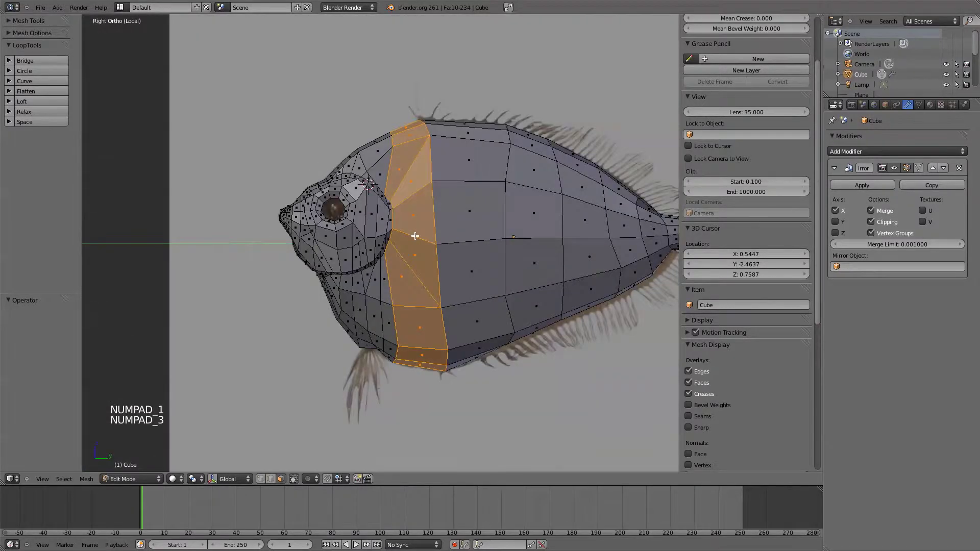
pyautogui.scroll(3, 394, 248)
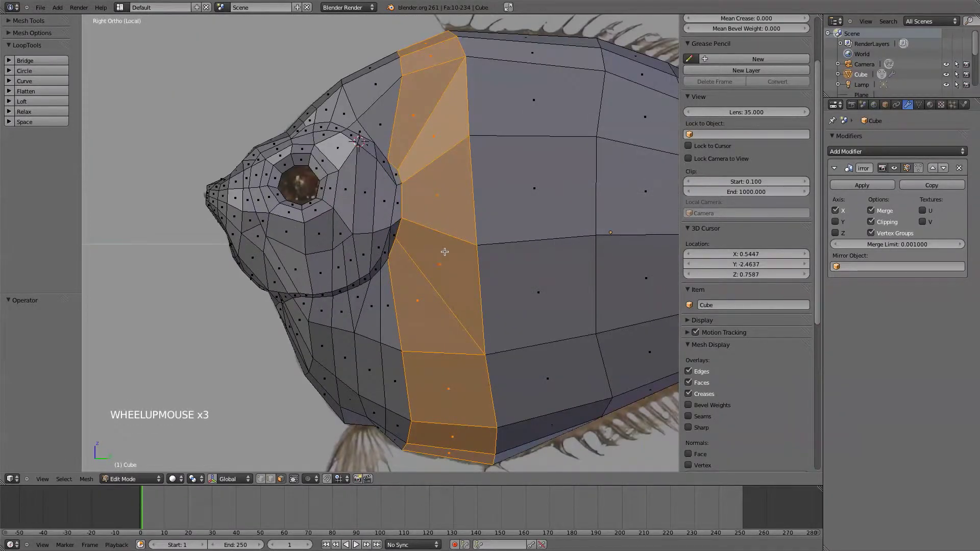
pyautogui.scroll(1, 441, 257)
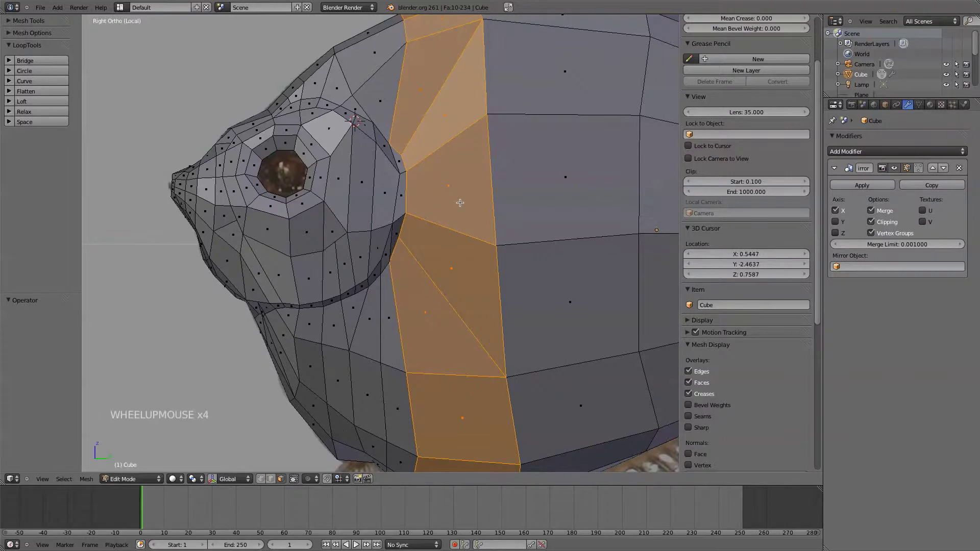
# Smooth the vertices of only the five irregular faces directly behind the gill cover.
pyautogui.hotkey('ctrl', 'v')
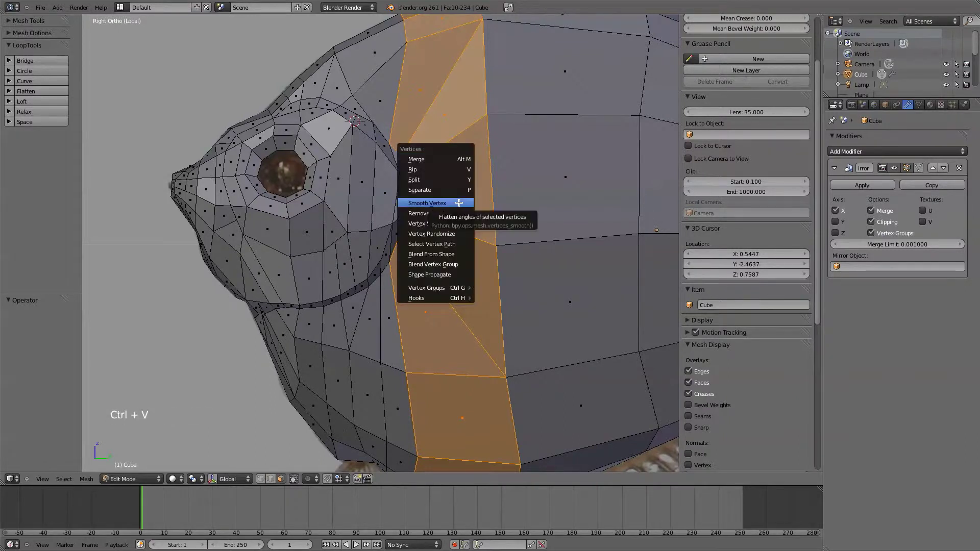
pyautogui.click(460, 199)
pyautogui.press('a')
pyautogui.click(442, 326)
pyautogui.keyDown('shift'); pyautogui.click(469, 246); pyautogui.keyUp('shift')
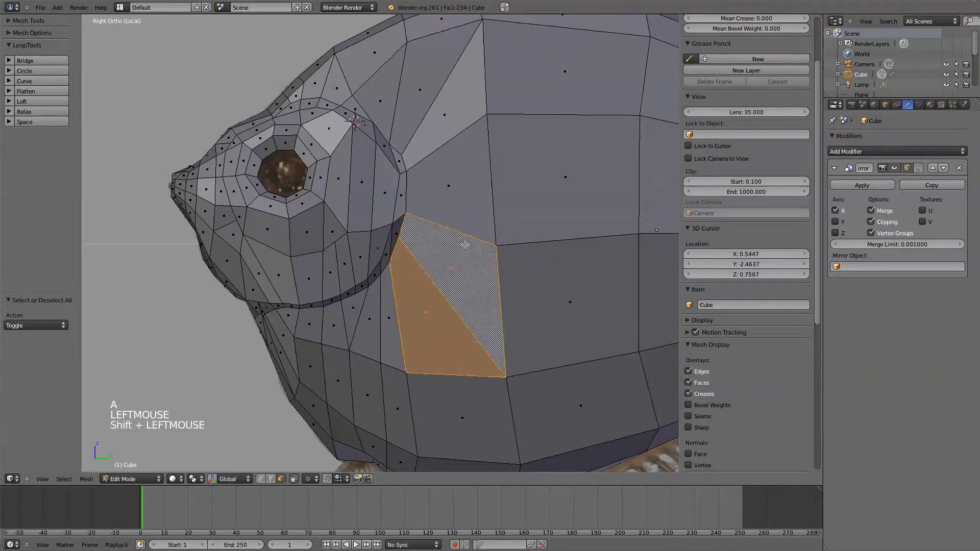
pyautogui.keyDown('shift'); pyautogui.click(443, 174); pyautogui.keyUp('shift')
pyautogui.keyDown('shift'); pyautogui.click(448, 115); pyautogui.keyUp('shift')
pyautogui.keyDown('shift'); pyautogui.click(417, 80); pyautogui.keyUp('shift')
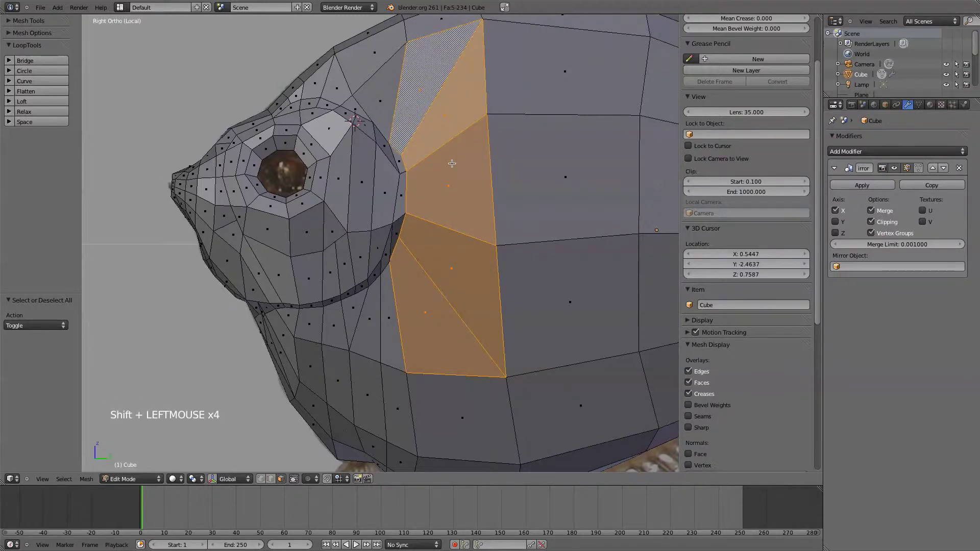
pyautogui.hotkey('ctrl', 'v')
pyautogui.click(452, 163)
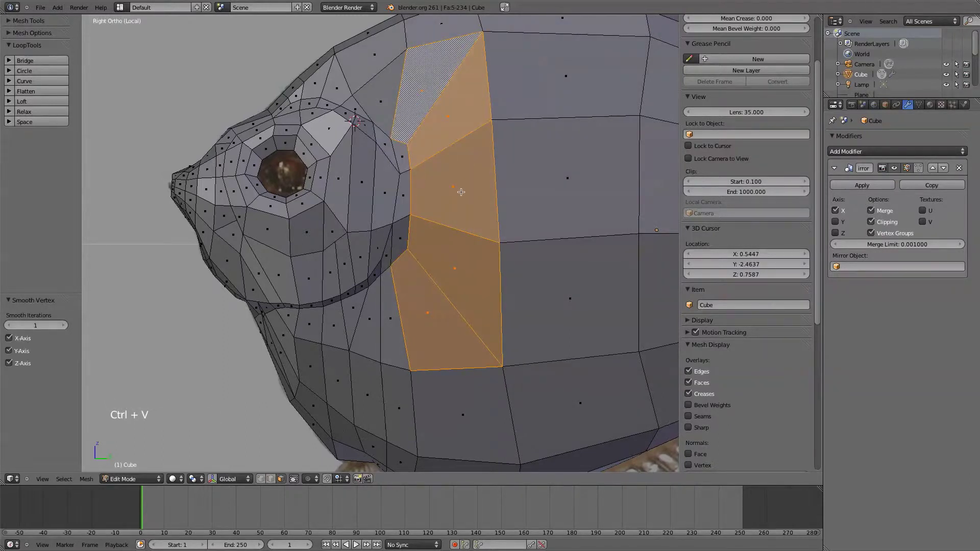
# Set the vertex smoothing to 4 iterations.
pyautogui.press('F6')
pyautogui.press('F6')
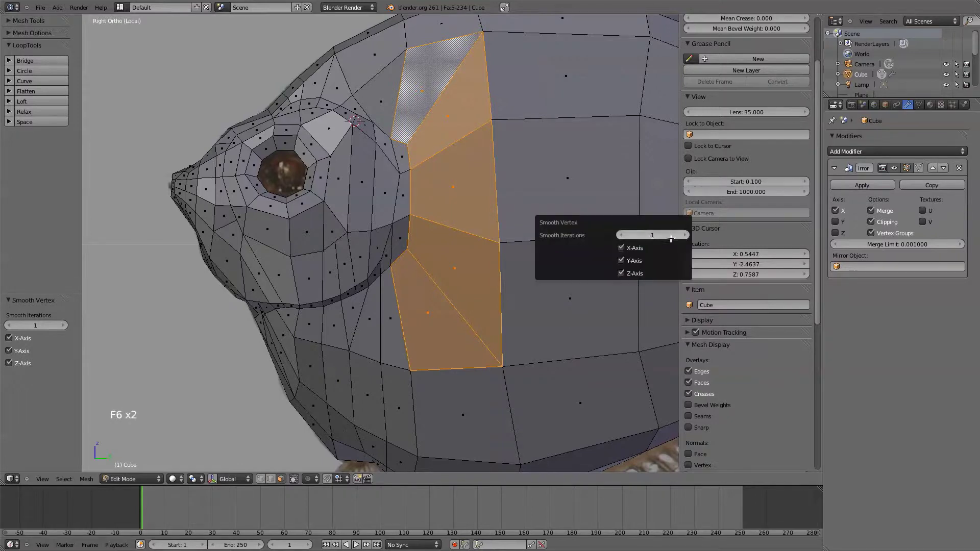
pyautogui.click(684, 235)
pyautogui.click(684, 235)
pyautogui.click(685, 234)
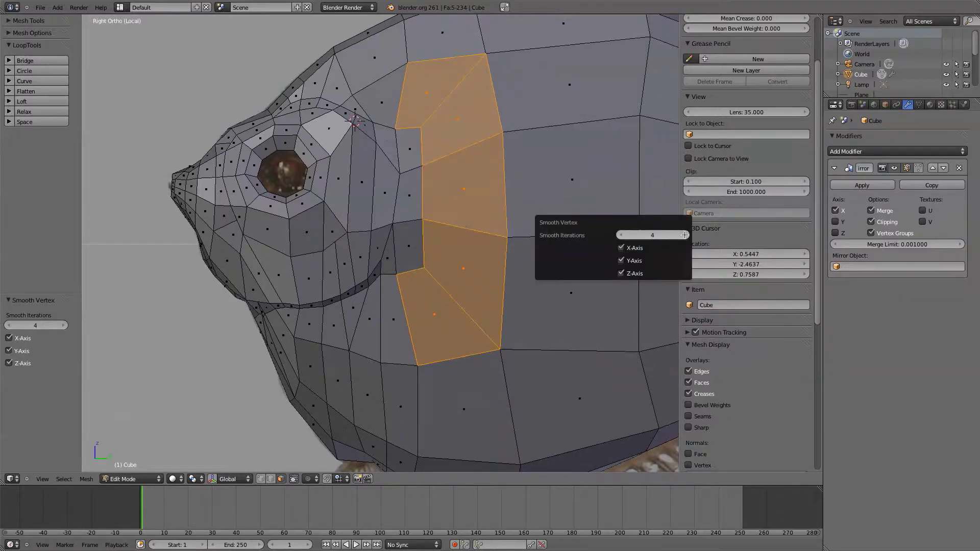
# Examine the smoothed area behind the gill cover from an angled view in Object Mode and Edit Mode.
pyautogui.scroll(-1, 429, 208)
pyautogui.scroll(-1, 429, 208)
pyautogui.press('Tab')
pyautogui.moveTo(378, 214); pyautogui.dragTo(393, 274, button='middle')
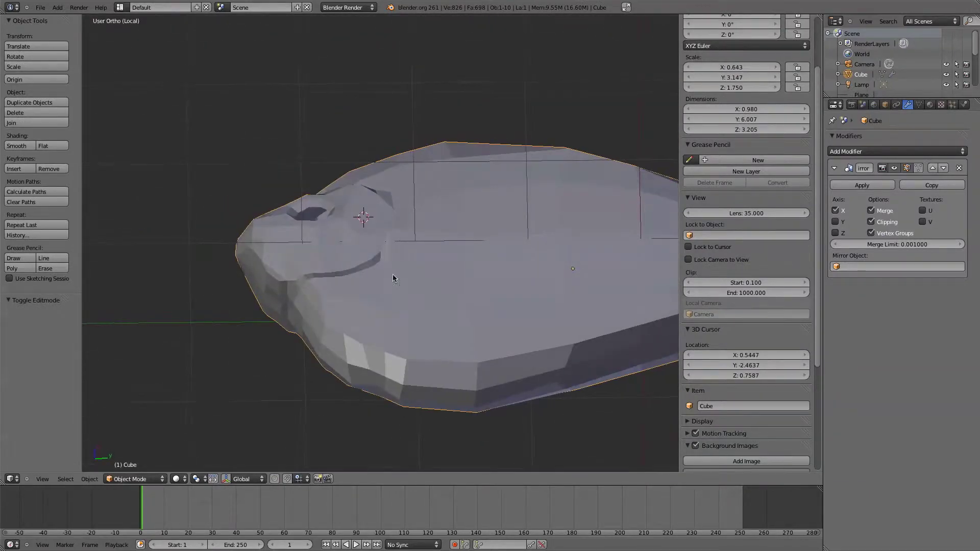
pyautogui.scroll(2, 393, 274)
pyautogui.press('Tab')
pyautogui.scroll(3, 405, 289)
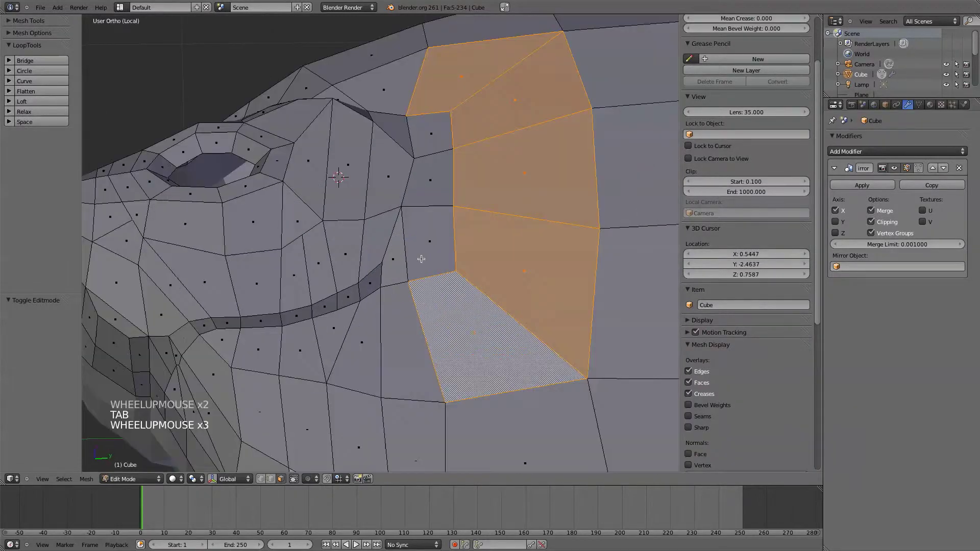
pyautogui.scroll(-3, 461, 267)
pyautogui.press('Tab')
pyautogui.press('KP_7')
pyautogui.press('KP_1')
pyautogui.press('KP_3')
pyautogui.press('Tab')
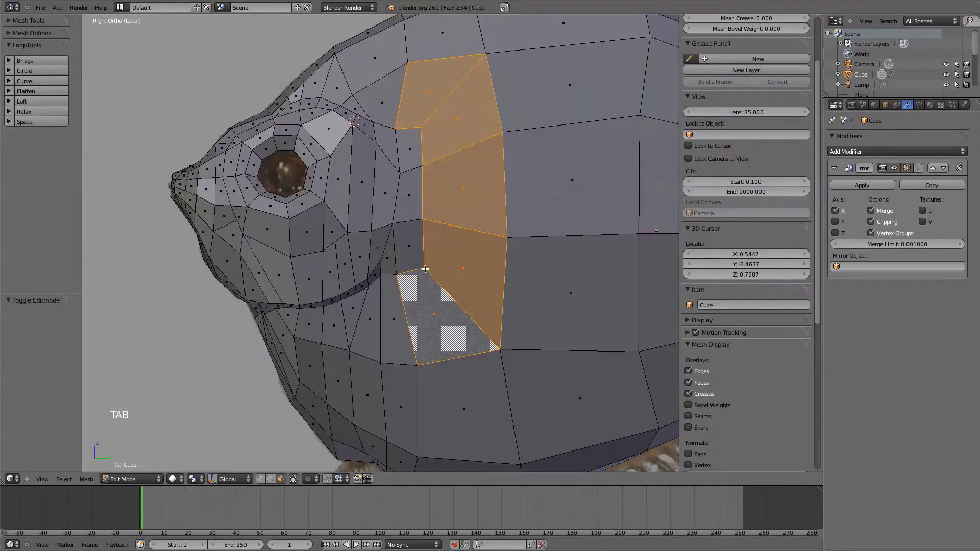
# Switch to vertex selection and move the vertices at the gill cover's upper and lower rear corners into a rounder outline.
pyautogui.hotkey('ctrl', 'Tab')
pyautogui.click(448, 236)
pyautogui.press('g')
pyautogui.click(442, 227)
pyautogui.click(422, 129)
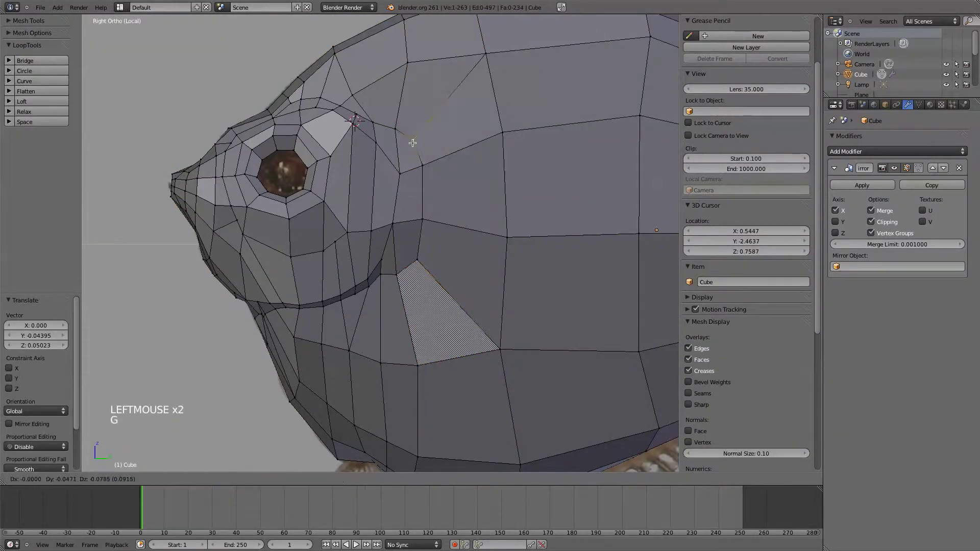
pyautogui.press('g')
pyautogui.click(398, 159)
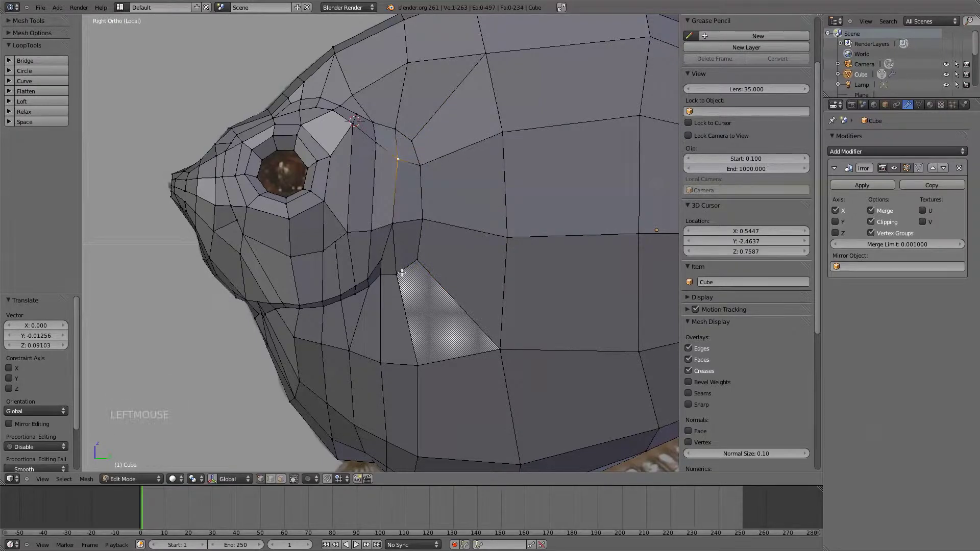
# Show the reference photo through the mesh, align the gill cover's rear vertices with it, and restore solid shading.
pyautogui.hotkey('alt', 'z')
pyautogui.click(399, 249)
pyautogui.click(416, 261)
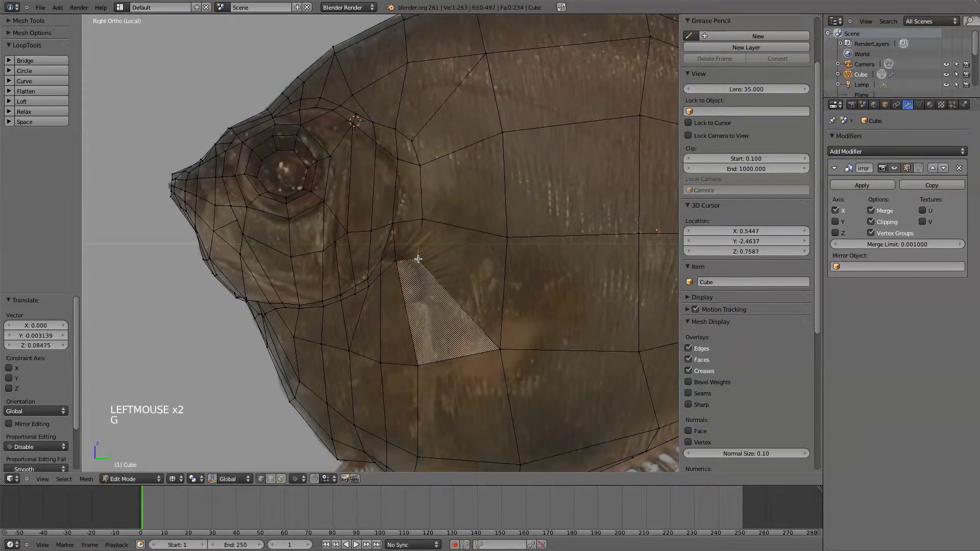
pyautogui.press('g')
pyautogui.click(424, 164)
pyautogui.click(397, 159)
pyautogui.press('g')
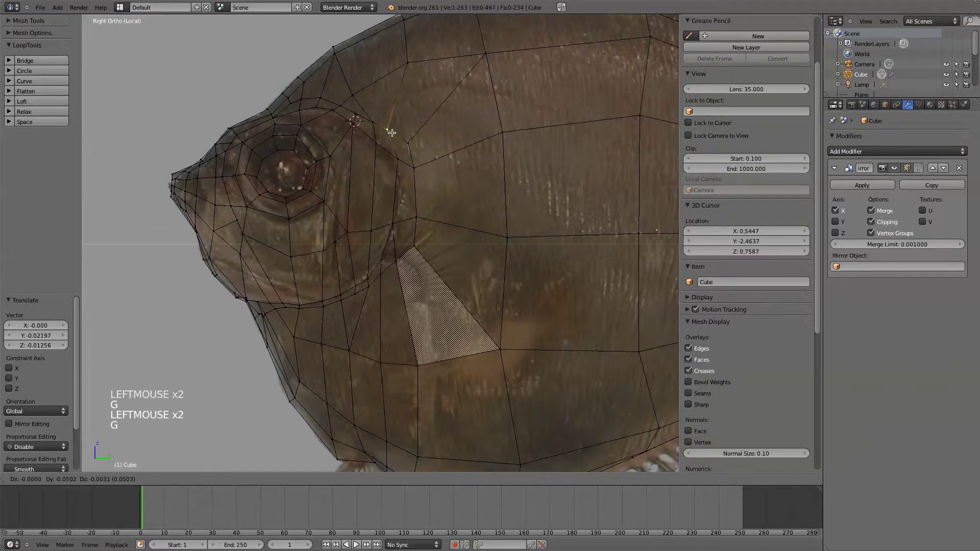
pyautogui.click(401, 149)
pyautogui.hotkey('alt', 'z')
# Smooth the upper and lower corner vertices behind the gill cover and leave Edit Mode.
pyautogui.scroll(-6, 490, 303)
pyautogui.press('Tab')
pyautogui.moveTo(489, 303); pyautogui.dragTo(444, 227, button='middle')
pyautogui.scroll(3, 459, 265)
pyautogui.press('Tab')
pyautogui.click(444, 226)
pyautogui.keyDown('shift'); pyautogui.click(414, 240); pyautogui.keyUp('shift')
pyautogui.hotkey('ctrl', 'v')
pyautogui.click(462, 243)
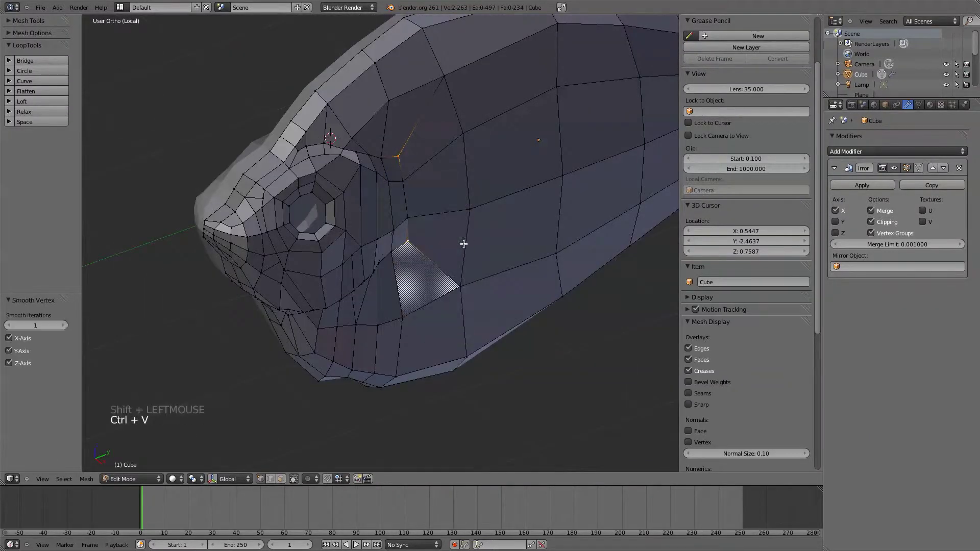
pyautogui.press('F6')
pyautogui.press('Tab')
# Search the commands for "shade" and apply Shade Smooth to the fish body.
pyautogui.moveTo(449, 247); pyautogui.dragTo(404, 216, button='middle')
pyautogui.scroll(-4, 385, 235)
pyautogui.scroll(2, 385, 234)
pyautogui.scroll(-2, 385, 225)
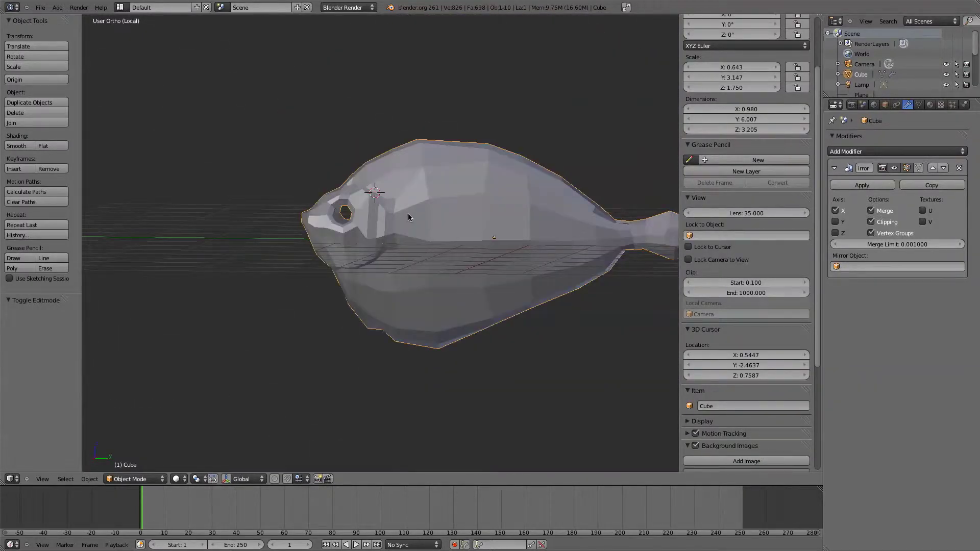
pyautogui.press('KP_1')
pyautogui.press('KP_3')
pyautogui.press('space')
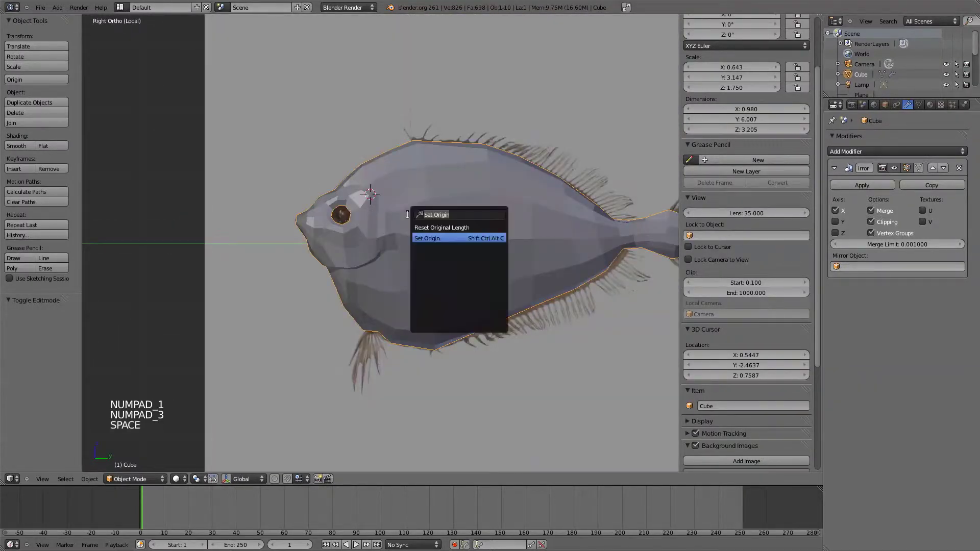
pyautogui.write('shade')
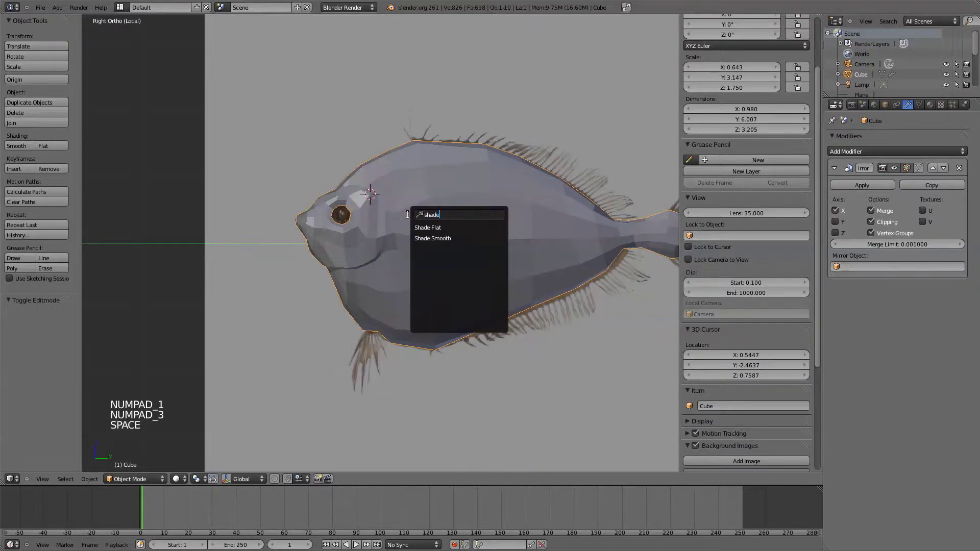
pyautogui.press('Down')
pyautogui.press('Down')
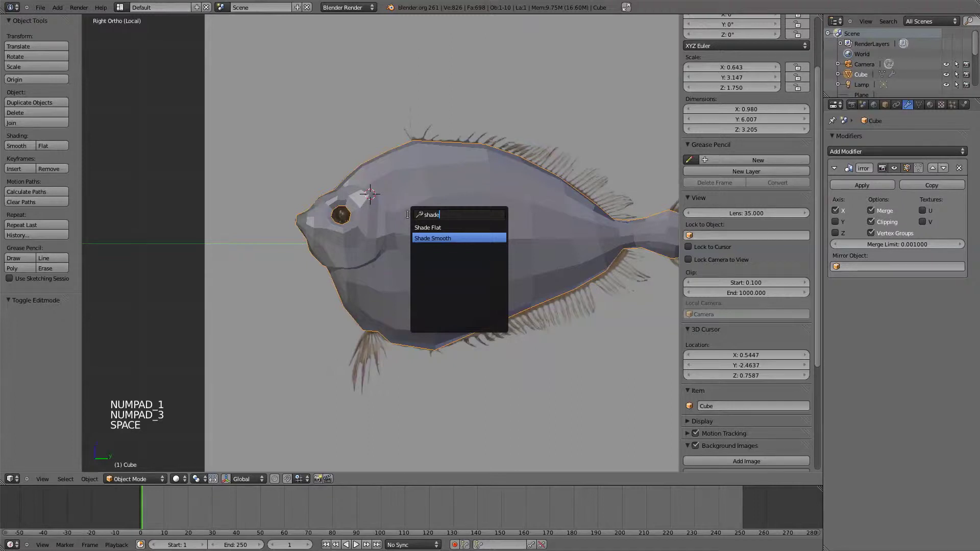
pyautogui.press('Return')
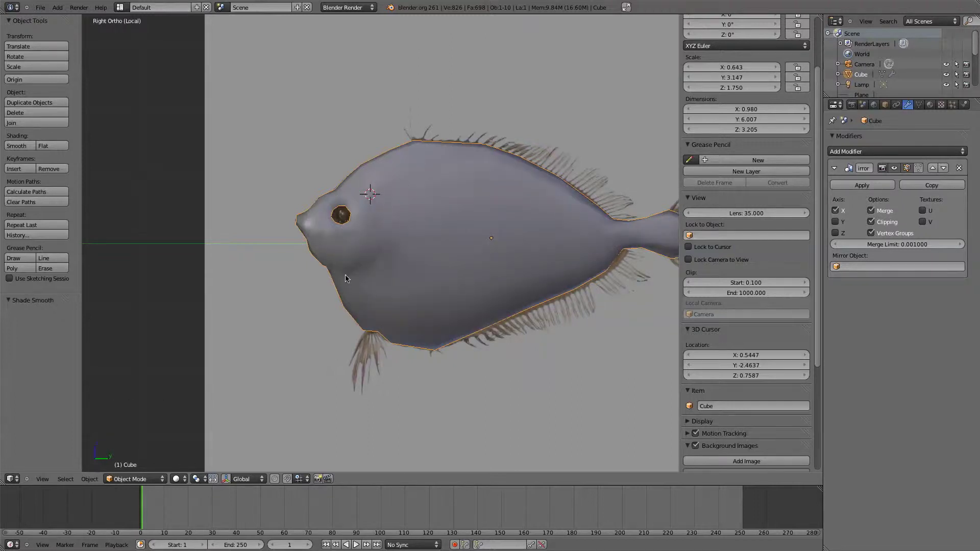
pyautogui.moveTo(345, 278); pyautogui.dragTo(352, 230, button='middle')
pyautogui.scroll(4, 356, 306)
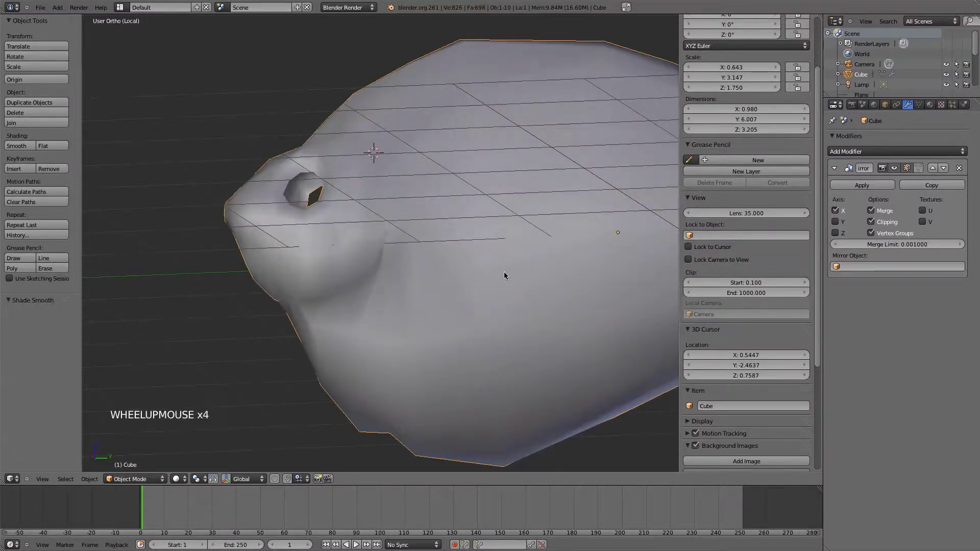
# In side view, switch to face selection and select the face strip curving from the throat behind the gill cover up to the forehead.
pyautogui.moveTo(389, 295)
pyautogui.mouseDown(button='middle')
pyautogui.moveTo(396, 324)
pyautogui.moveTo(373, 316)
pyautogui.moveTo(427, 302)
pyautogui.moveTo(400, 339)
pyautogui.moveTo(383, 301)
pyautogui.moveTo(399, 301)
pyautogui.mouseUp(button='middle')
pyautogui.press('KP_1')
pyautogui.press('KP_3')
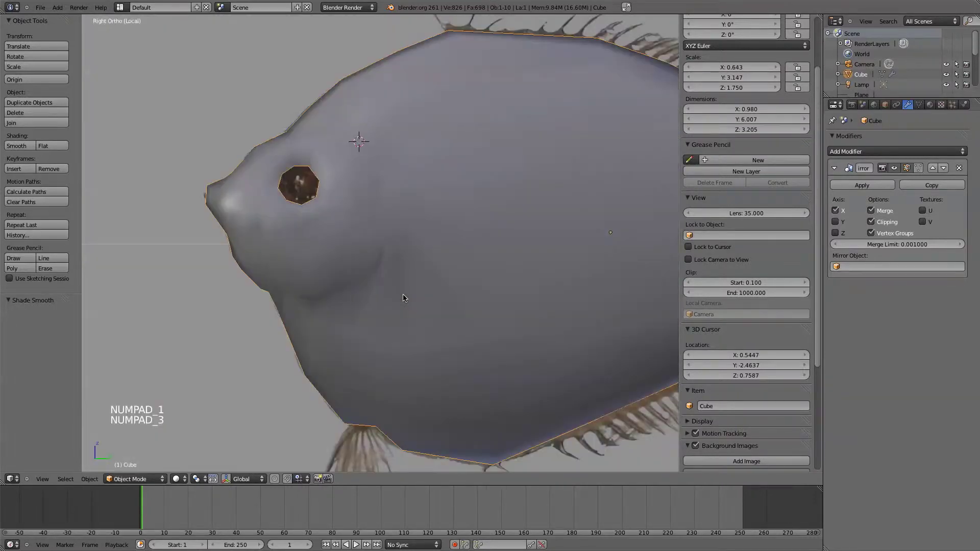
pyautogui.press('Tab')
pyautogui.press('a')
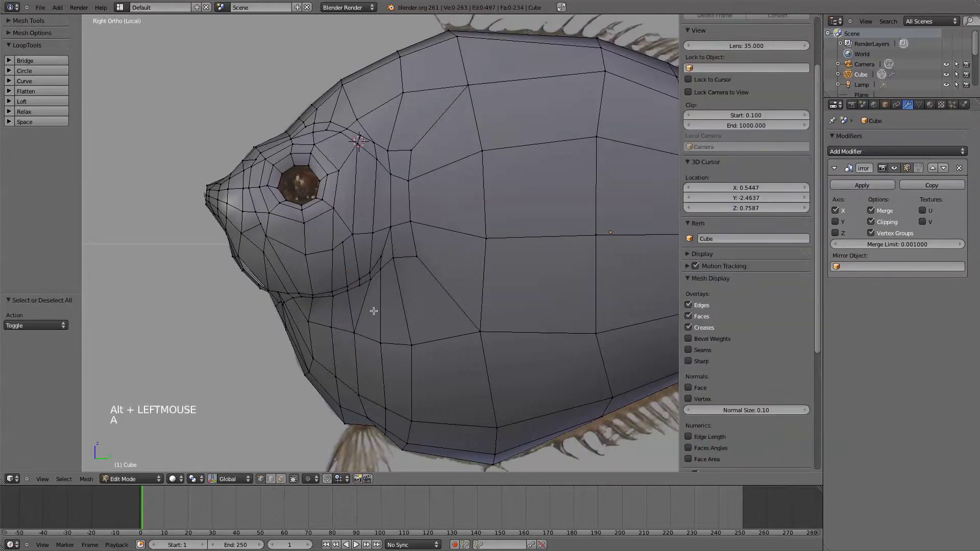
pyautogui.hotkey('ctrl', 'Tab')
pyautogui.rightClick(295, 339)
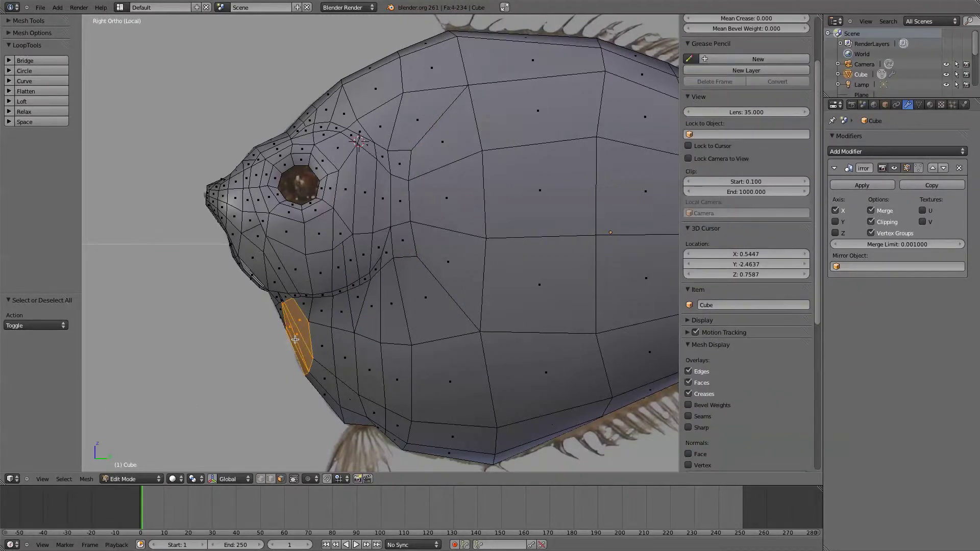
pyautogui.keyDown('ctrl'); pyautogui.rightClick(316, 313); pyautogui.keyUp('ctrl')
pyautogui.keyDown('ctrl'); pyautogui.rightClick(448, 262); pyautogui.keyUp('ctrl')
pyautogui.keyDown('ctrl'); pyautogui.rightClick(429, 122); pyautogui.keyUp('ctrl')
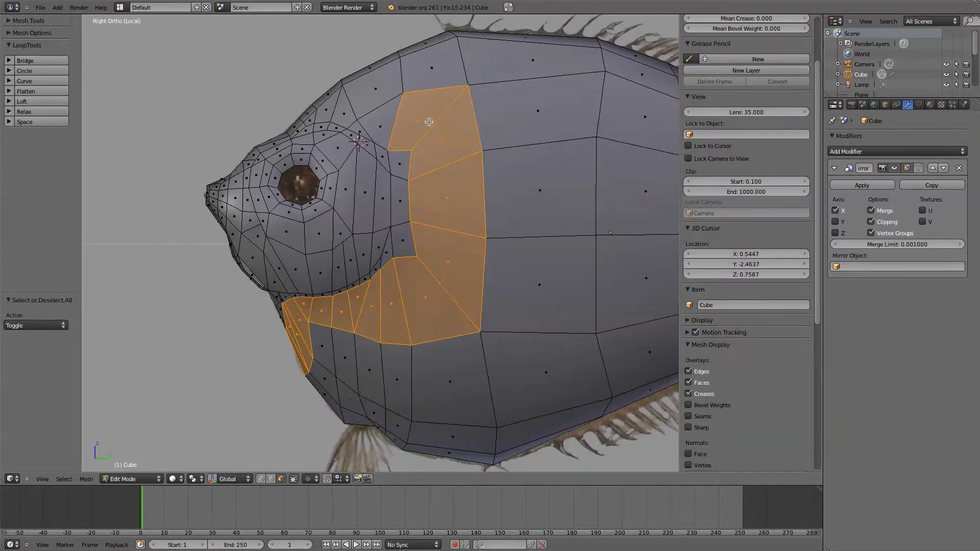
pyautogui.keyDown('ctrl'); pyautogui.rightClick(369, 59); pyautogui.keyUp('ctrl')
# Knife-cut a line through the middle of the selected face strip around the gill cover and inspect the shading in Object Mode.
pyautogui.click(301, 333)
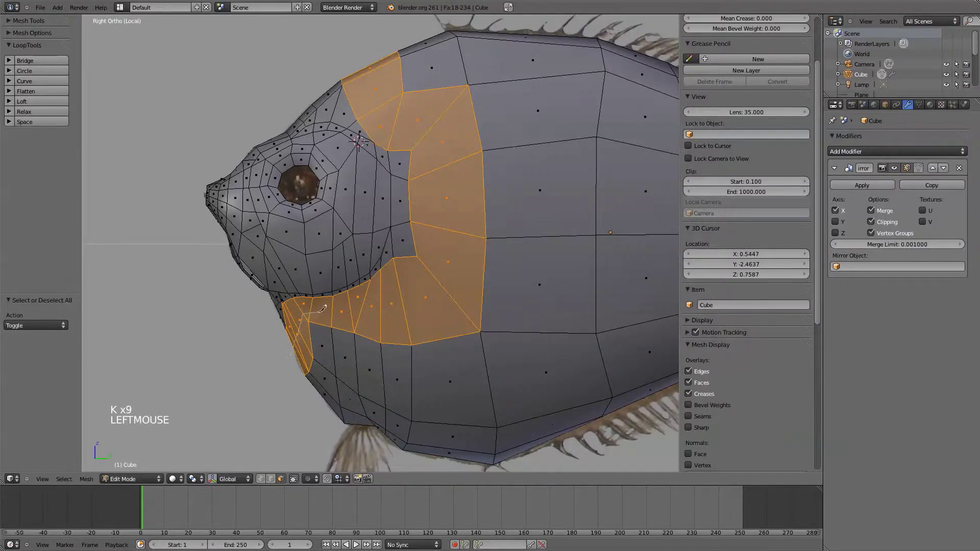
pyautogui.press('Escape')
pyautogui.press('Tab')
pyautogui.scroll(-2, 403, 336)
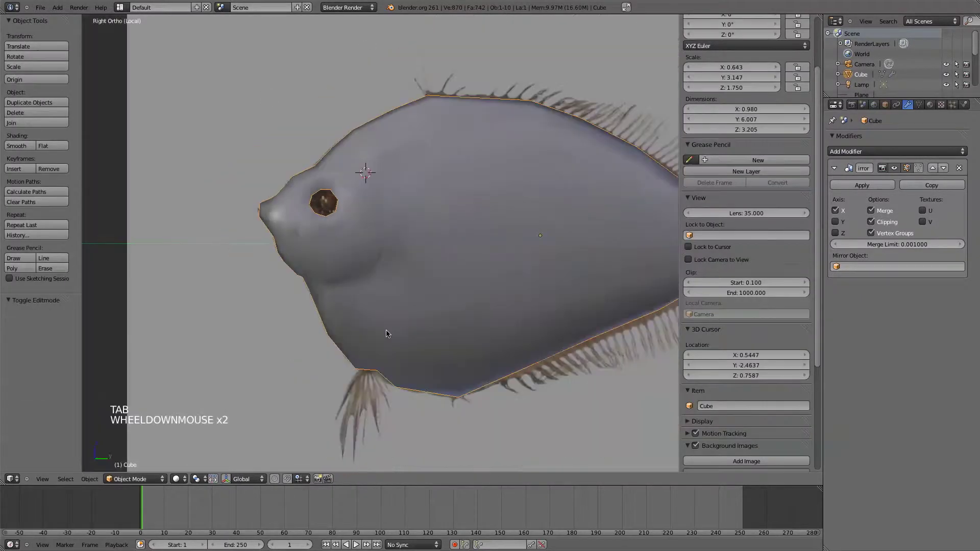
pyautogui.moveTo(390, 332); pyautogui.dragTo(481, 241, button='middle')
pyautogui.press('KP_3')
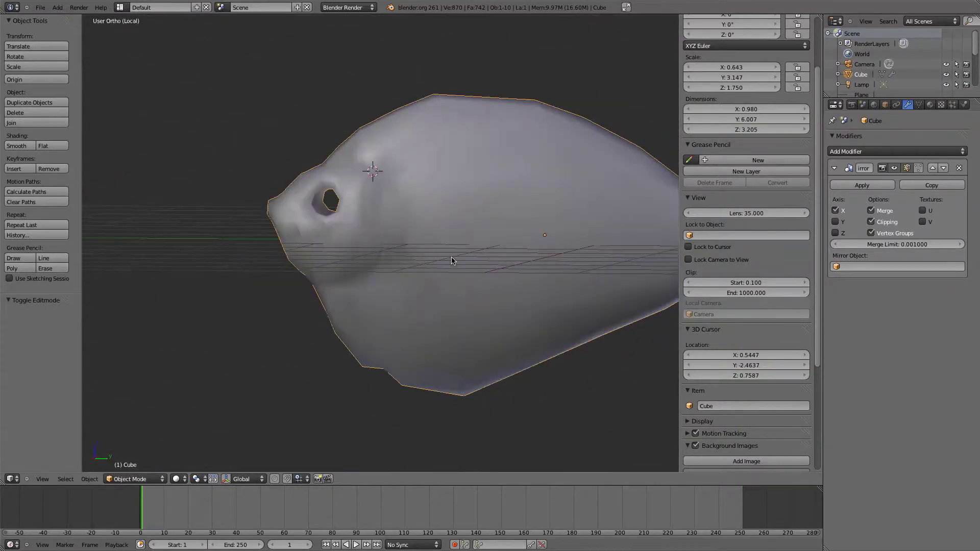
# Switch to edge selection, select the new edge line behind the gill cover, smooth its vertices, and check the surface in Object Mode.
pyautogui.press('Tab')
pyautogui.scroll(3, 387, 314)
pyautogui.hotkey('ctrl', 'Tab')
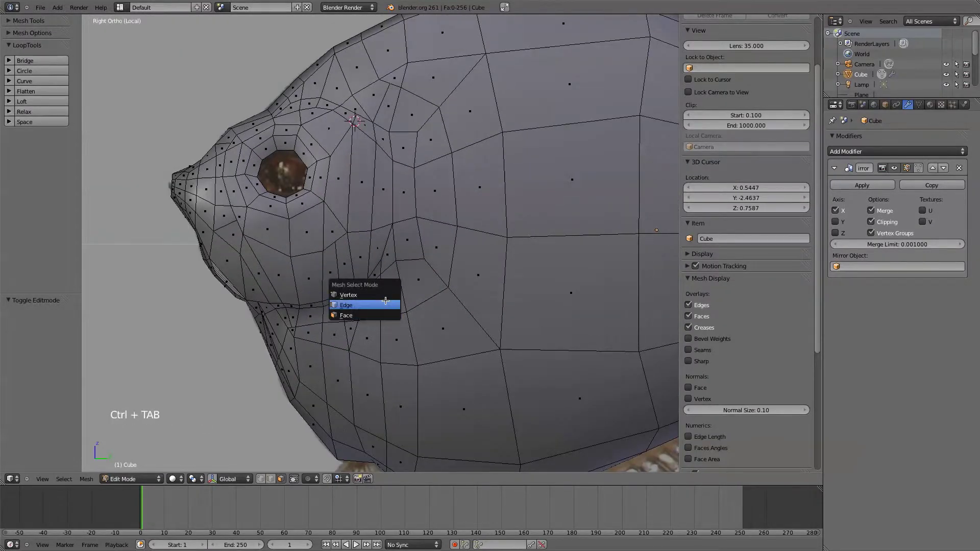
pyautogui.click(386, 305)
pyautogui.keyDown('alt'); pyautogui.click(439, 311); pyautogui.keyUp('alt')
pyautogui.hotkey('ctrl', 'v')
pyautogui.click(522, 280)
pyautogui.press('F6')
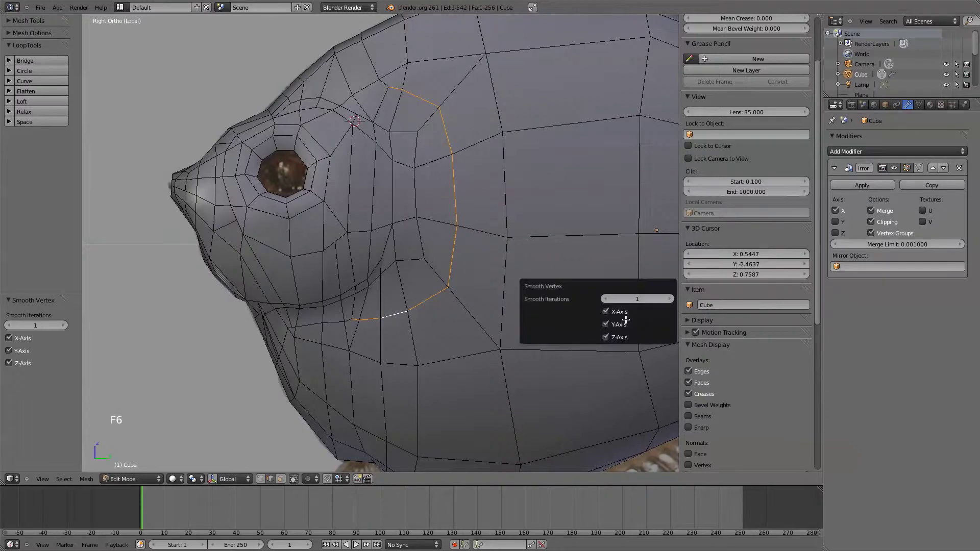
pyautogui.press('Tab')
pyautogui.scroll(-4, 407, 263)
pyautogui.moveTo(406, 262); pyautogui.dragTo(374, 287, button='middle')
pyautogui.scroll(4, 374, 287)
pyautogui.press('Tab')
pyautogui.scroll(-3, 414, 316)
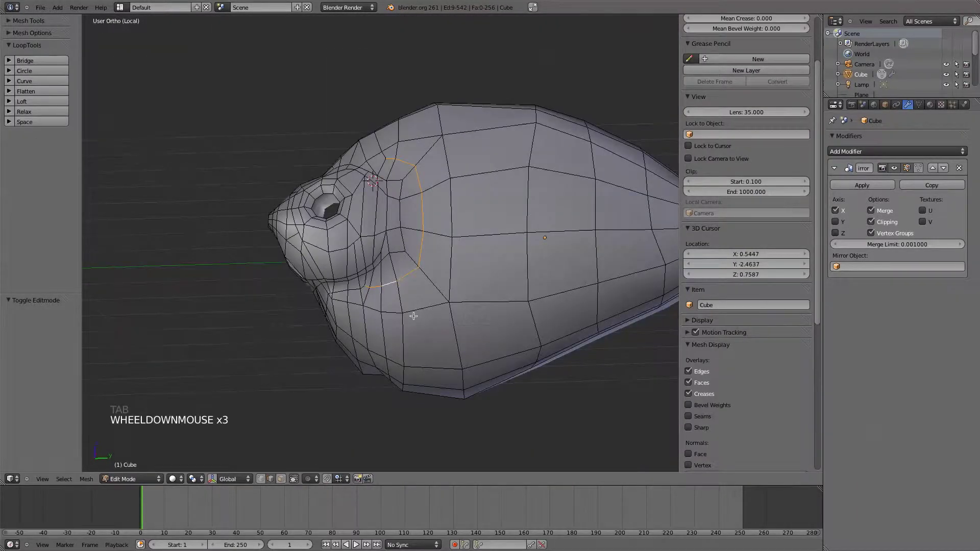
# Show the reference photo through the mesh at the snout tip in side view and switch to vertex selection.
pyautogui.press('KP_3')
pyautogui.press('a')
pyautogui.scroll(3, 404, 319)
pyautogui.scroll(2, 327, 251)
pyautogui.press('z')
pyautogui.keyDown('shift'); pyautogui.moveTo(327, 251); pyautogui.dragTo(523, 301, button='middle'); pyautogui.keyUp('shift')
pyautogui.scroll(6, 364, 272)
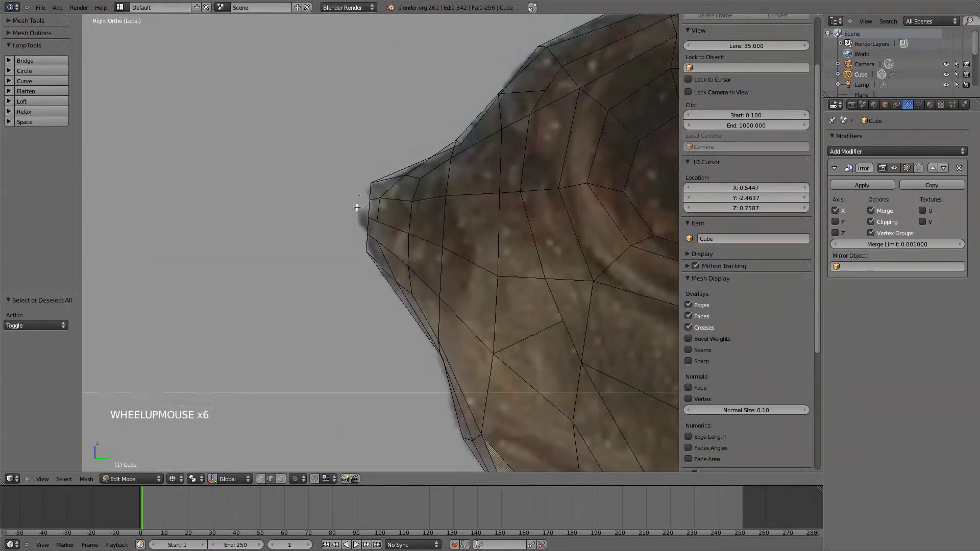
pyautogui.press('Tab')
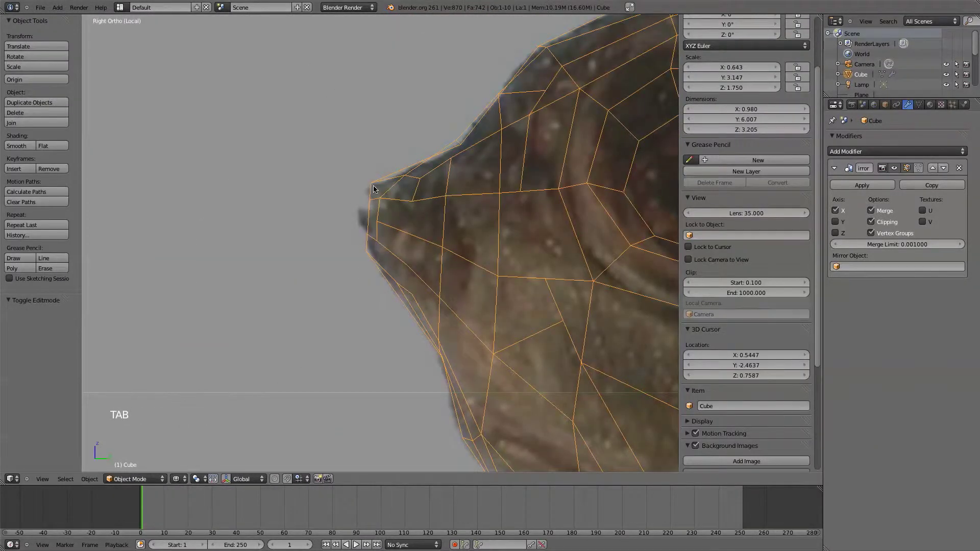
pyautogui.press('Tab')
pyautogui.hotkey('ctrl', 'Tab')
pyautogui.click(341, 184)
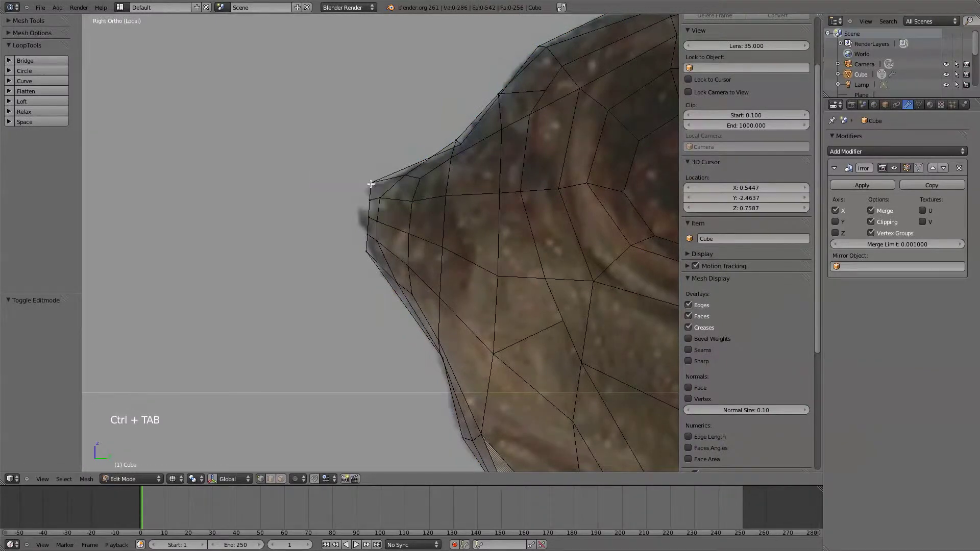
# Box-select the vertices at the snout tip, move them forward to match the reference photo, and clear the selection.
pyautogui.press('a')
pyautogui.press('b')
pyautogui.press('a')
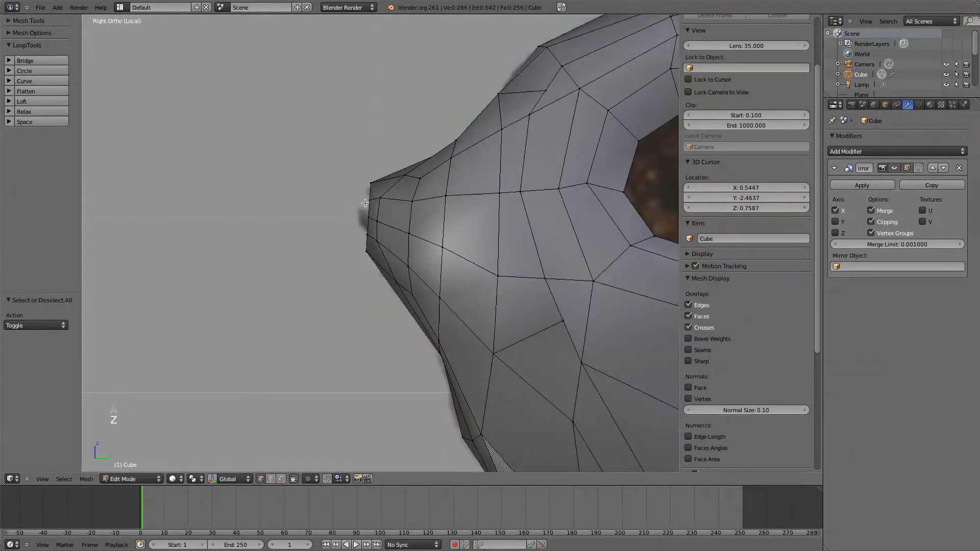
pyautogui.press('b')
pyautogui.moveTo(360, 194)
pyautogui.mouseDown()
pyautogui.moveTo(375, 251)
pyautogui.moveTo(359, 213)
pyautogui.moveTo(377, 196)
pyautogui.mouseUp()
pyautogui.press('a')
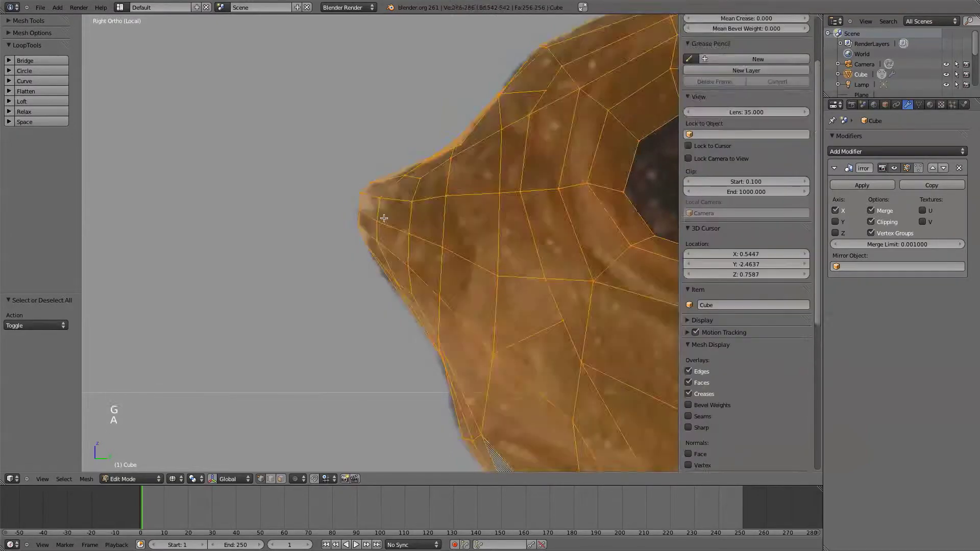
pyautogui.press('a')
# Switch to face selection and select the two adjacent faces at the snout tip where the mouth opens, checking them against the photo.
pyautogui.moveTo(388, 220)
pyautogui.mouseDown(button='middle')
pyautogui.moveTo(389, 301)
pyautogui.moveTo(383, 257)
pyautogui.mouseUp(button='middle')
pyautogui.press('z')
pyautogui.scroll(-3, 389, 300)
pyautogui.hotkey('ctrl', 'Tab')
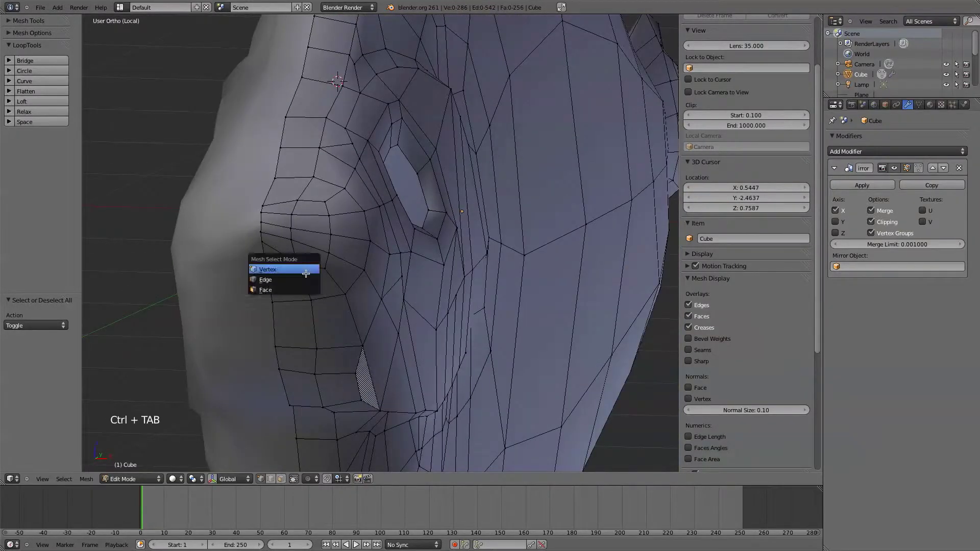
pyautogui.click(284, 293)
pyautogui.click(275, 231)
pyautogui.keyDown('shift'); pyautogui.click(311, 240); pyautogui.keyUp('shift')
pyautogui.press('KP_1')
pyautogui.press('KP_3')
pyautogui.press('z')
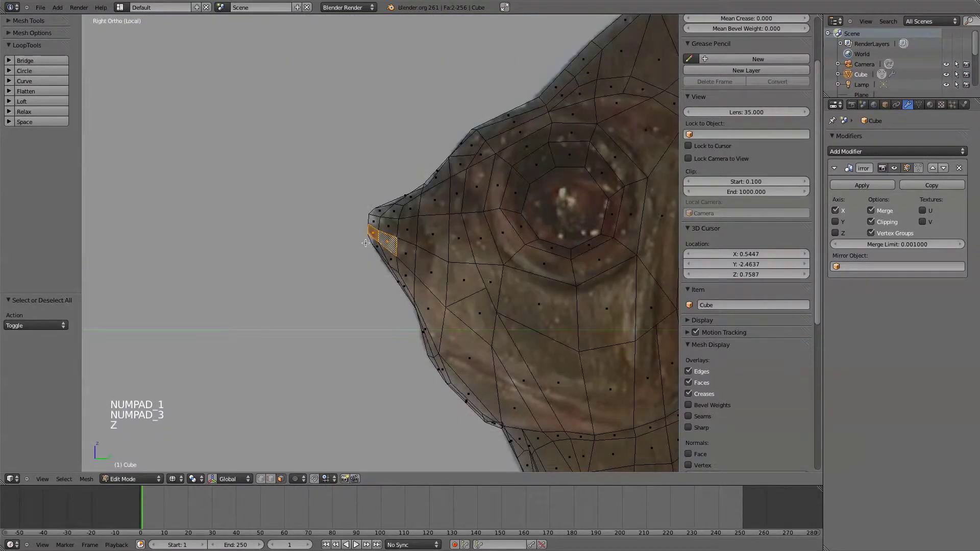
pyautogui.click(388, 226)
pyautogui.keyDown('shift'); pyautogui.click(373, 222); pyautogui.keyUp('shift')
pyautogui.press('KP_1')
pyautogui.press('KP_3')
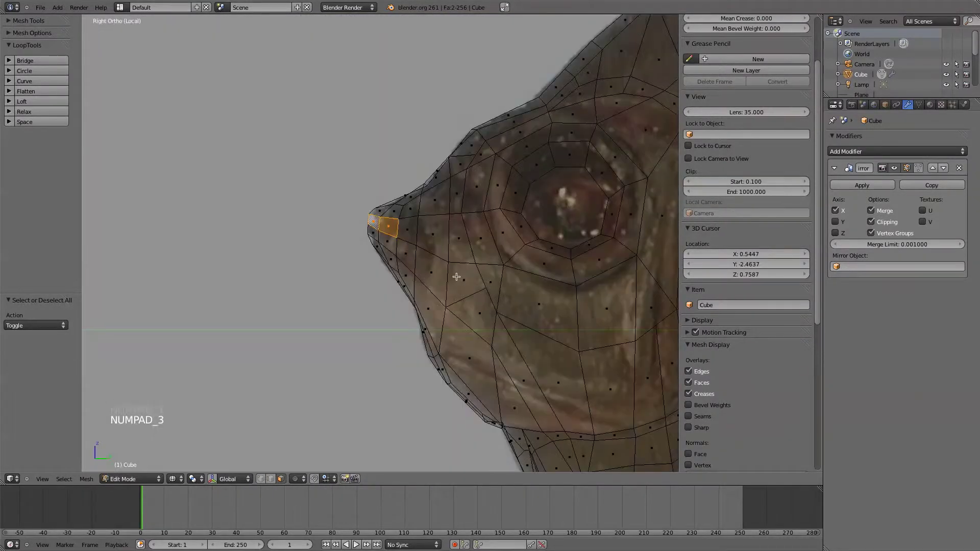
# Extrude the two mouth faces inward, flatten and reposition them to form the mouth slit, and inspect it in solid shading.
pyautogui.press('e')
pyautogui.click(443, 273)
pyautogui.press('s')
pyautogui.press('z')
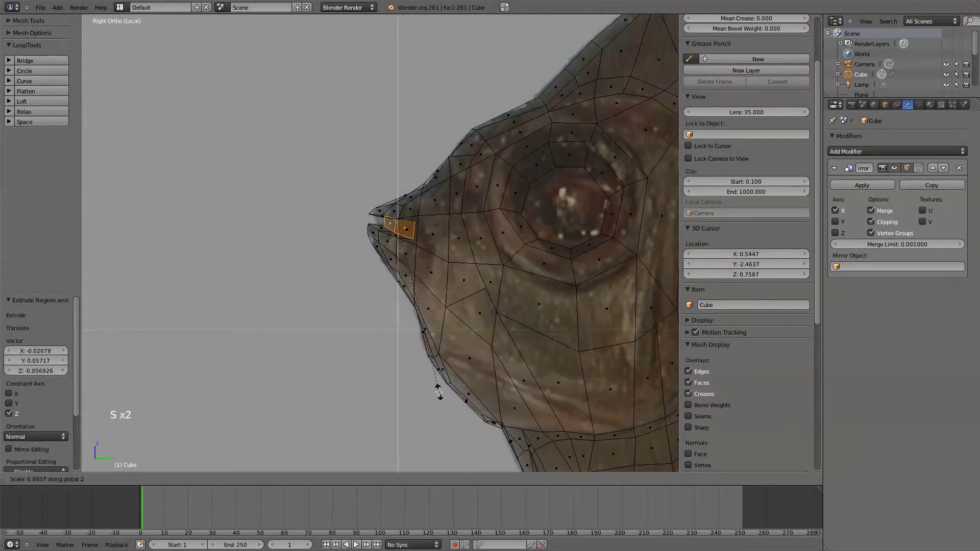
pyautogui.click(416, 301)
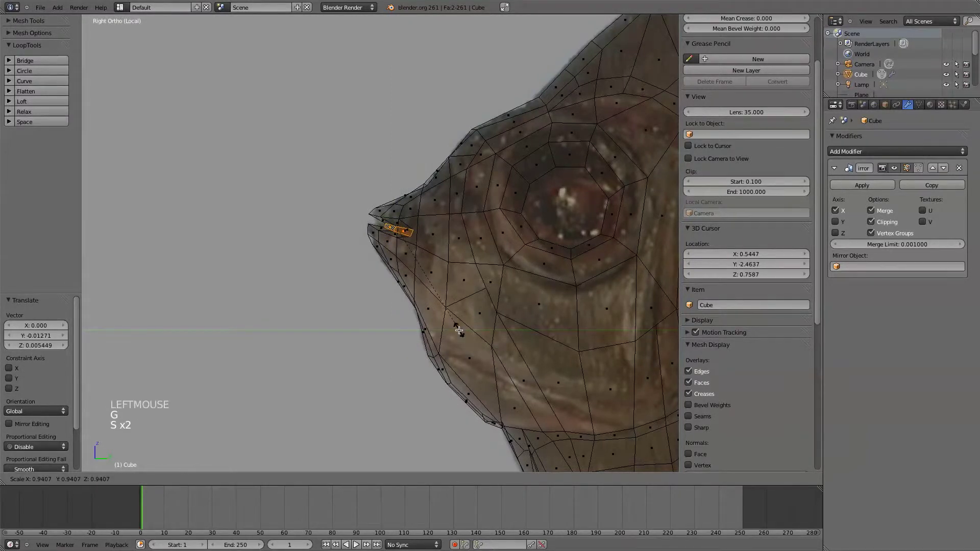
pyautogui.press('z')
pyautogui.moveTo(429, 312)
pyautogui.mouseDown(button='middle')
pyautogui.moveTo(433, 331)
pyautogui.moveTo(455, 329)
pyautogui.moveTo(365, 256)
pyautogui.moveTo(491, 256)
pyautogui.mouseUp(button='middle')
pyautogui.press('Tab')
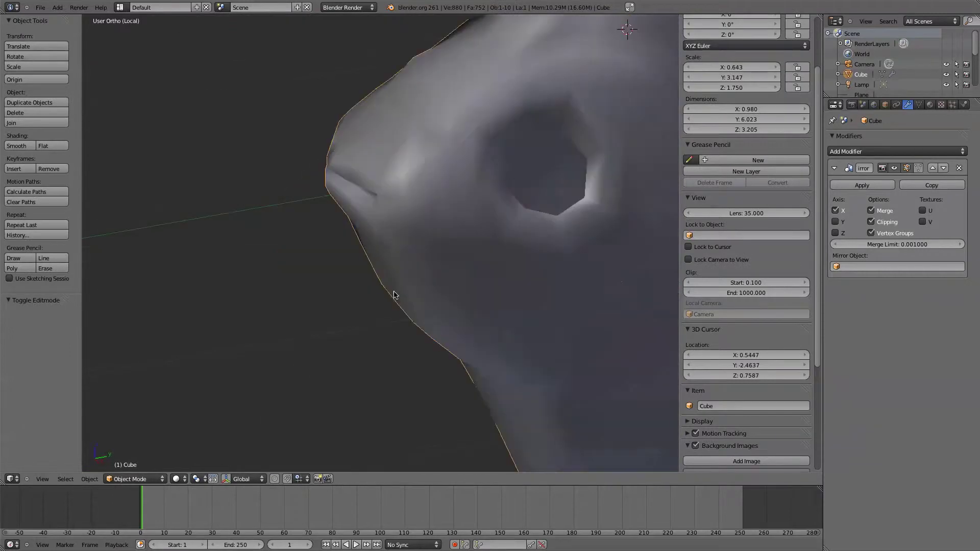
pyautogui.press('Tab')
pyautogui.press('Tab')
# Exit the local view and show the whole fish with its eyes and fins from the side.
pyautogui.scroll(-6, 490, 256)
pyautogui.press('KP_Divide')
pyautogui.scroll(-6, 372, 304)
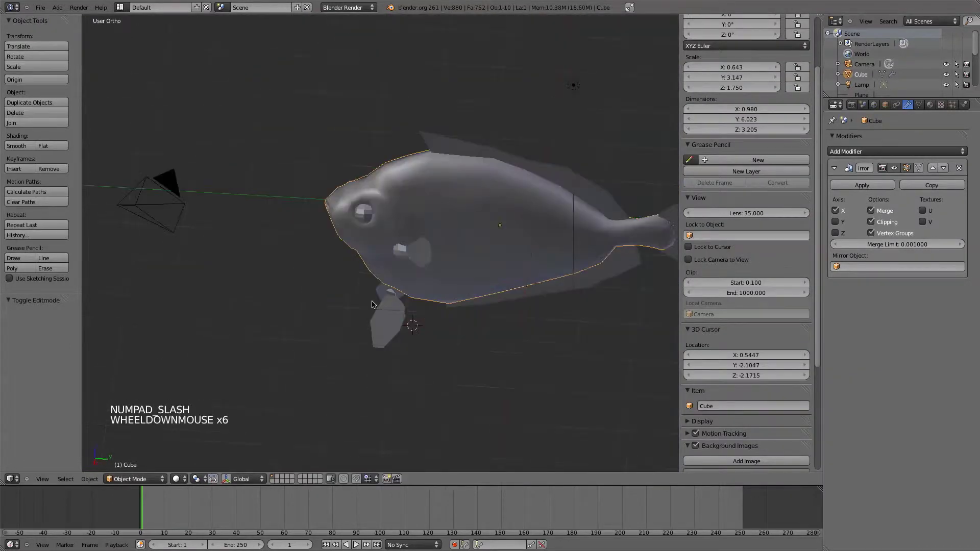
pyautogui.press('KP_1')
pyautogui.press('KP_3')
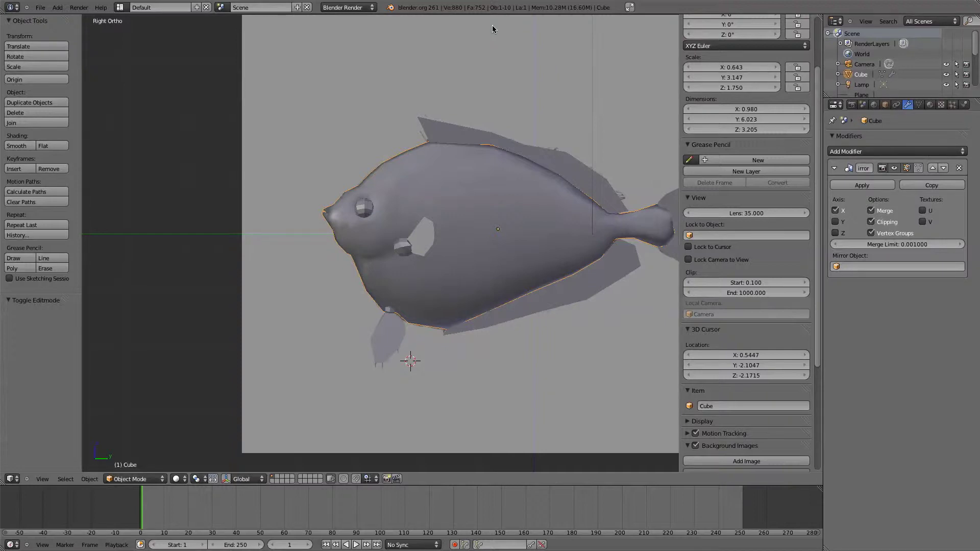
# Select the vertex at the upper corner of the mouth, smooth it, and inspect the mouth in Object Mode.
pyautogui.scroll(9, 273, 203)
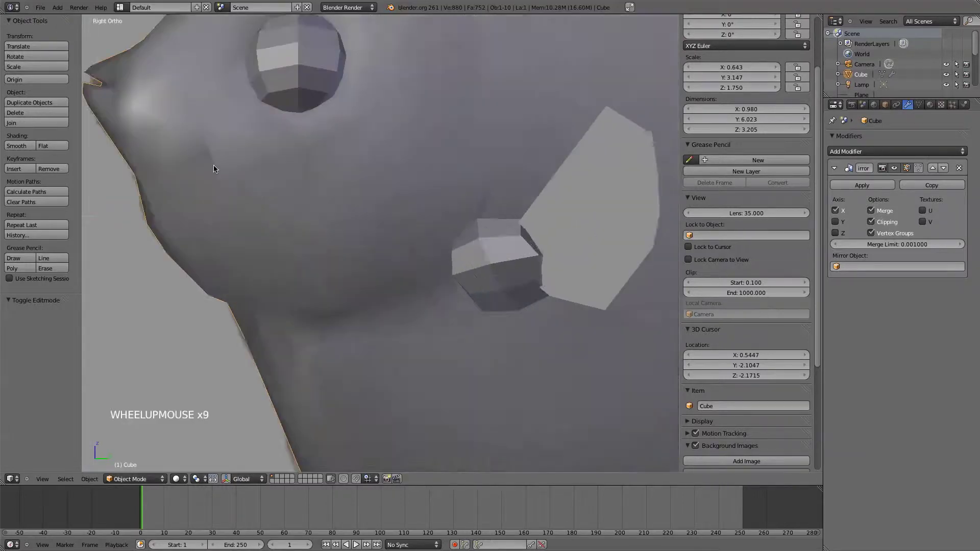
pyautogui.keyDown('shift'); pyautogui.moveTo(212, 166); pyautogui.dragTo(297, 166, button='middle'); pyautogui.keyUp('shift')
pyautogui.scroll(3, 297, 166)
pyautogui.press('Tab')
pyautogui.click(306, 131)
pyautogui.hotkey('ctrl', 'Tab')
pyautogui.click(286, 152)
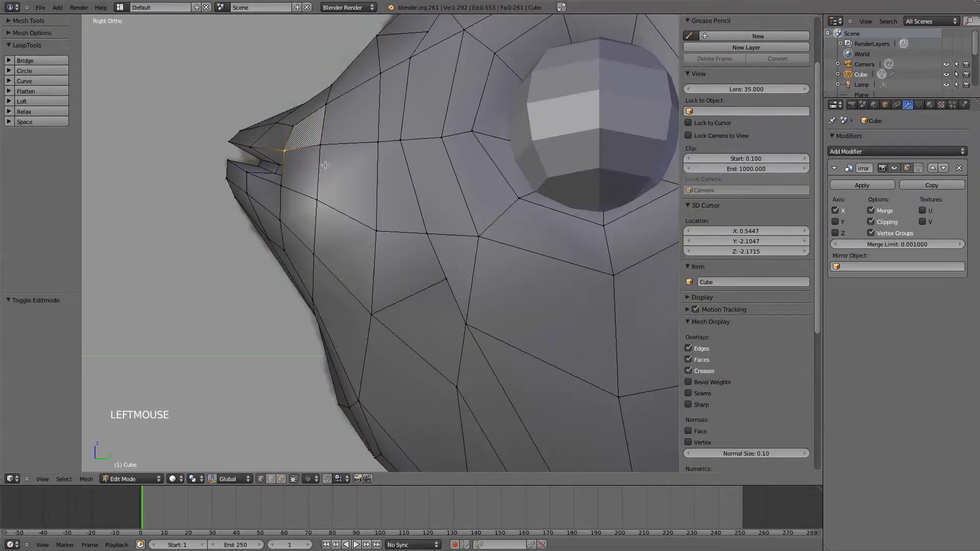
pyautogui.hotkey('ctrl', 'v')
pyautogui.click(359, 178)
pyautogui.press('F6')
pyautogui.press('Tab')
pyautogui.moveTo(359, 179); pyautogui.dragTo(324, 234, button='middle')
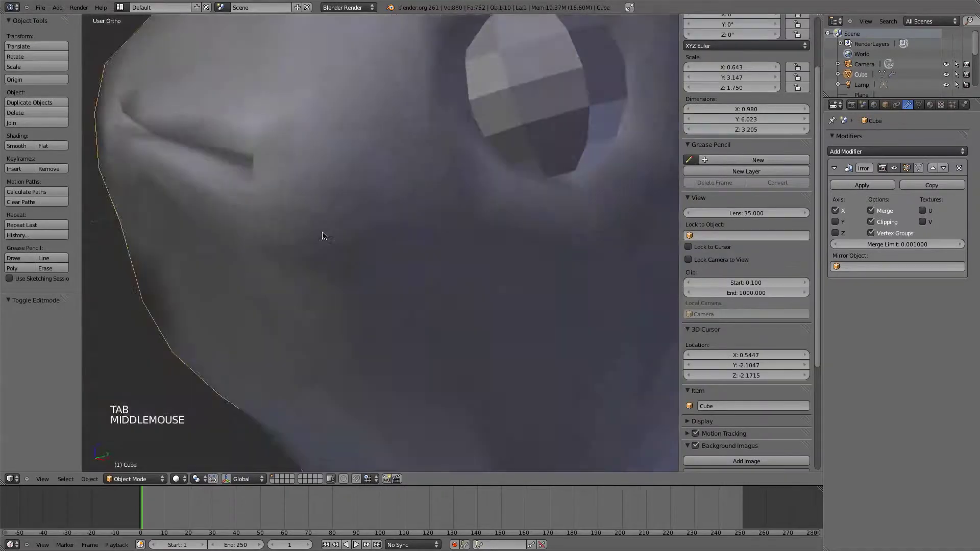
# Move a vertex inside the mouth slit slightly to refine its shape and leave Edit Mode.
pyautogui.press('Tab')
pyautogui.click(257, 188)
pyautogui.click(256, 197)
pyautogui.press('g')
pyautogui.click(438, 230)
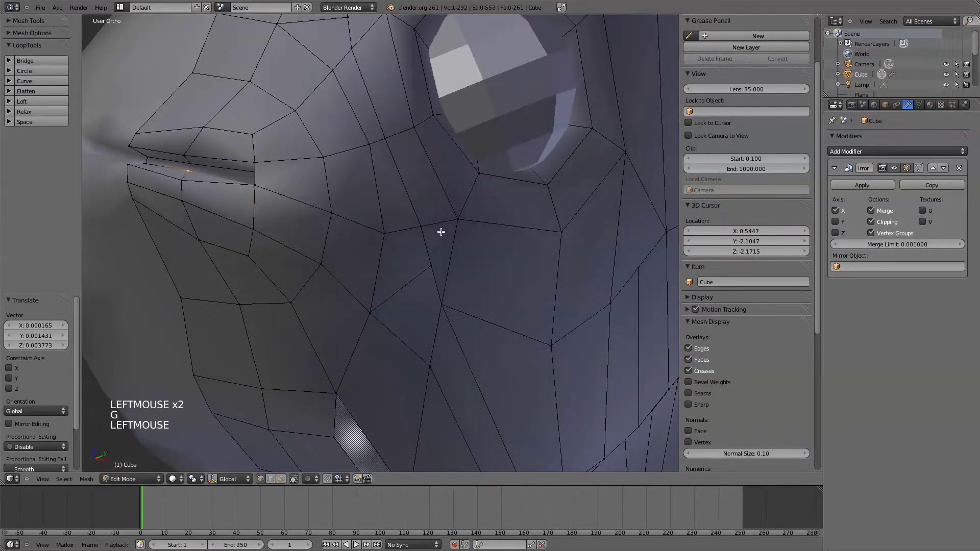
pyautogui.scroll(-3, 550, 244)
pyautogui.press('Tab')
# Select the eye sphere in side view and apply Shade Smooth to it.
pyautogui.scroll(-4, 550, 244)
pyautogui.press('KP_1')
pyautogui.press('KP_3')
pyautogui.click(439, 209)
pyautogui.press('space')
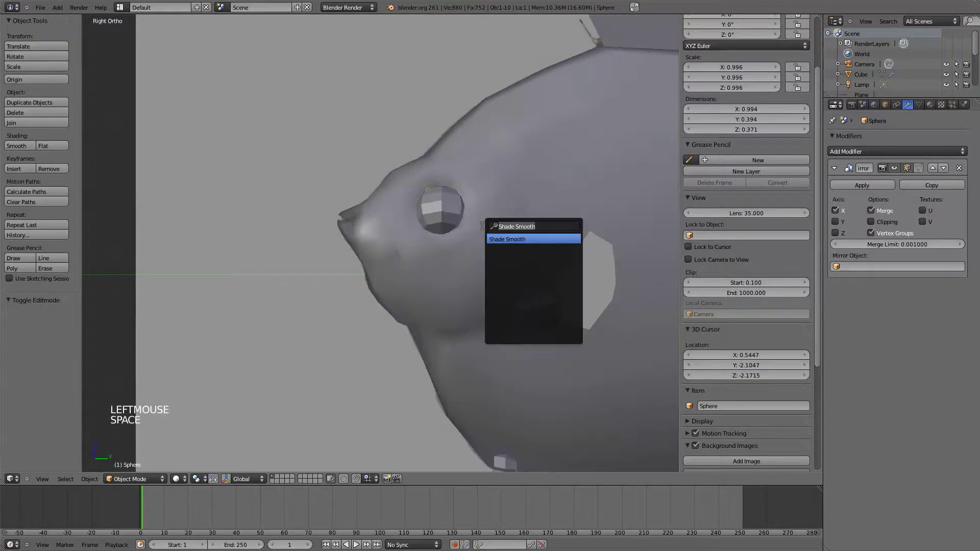
pyautogui.click(481, 240)
# Select the pelvic, pectoral, dorsal, anal and tail fins with the fin bases and apply Shade Smooth to them.
pyautogui.scroll(-4, 481, 240)
pyautogui.scroll(2, 481, 241)
pyautogui.click(462, 403)
pyautogui.keyDown('shift'); pyautogui.click(623, 432); pyautogui.keyUp('shift')
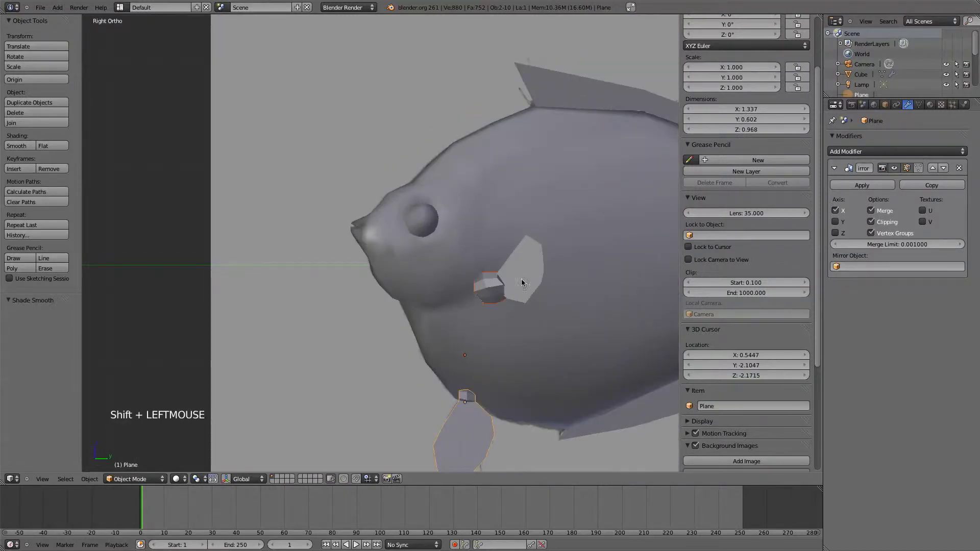
pyautogui.keyDown('shift'); pyautogui.click(489, 289); pyautogui.keyUp('shift')
pyautogui.keyDown('shift'); pyautogui.click(524, 284); pyautogui.keyUp('shift')
pyautogui.keyDown('shift'); pyautogui.click(560, 85); pyautogui.keyUp('shift')
pyautogui.scroll(-3, 460, 255)
pyautogui.keyDown('shift'); pyautogui.moveTo(562, 306); pyautogui.dragTo(495, 306, button='middle'); pyautogui.keyUp('shift')
pyautogui.keyDown('shift'); pyautogui.click(633, 245); pyautogui.keyUp('shift')
pyautogui.press('space')
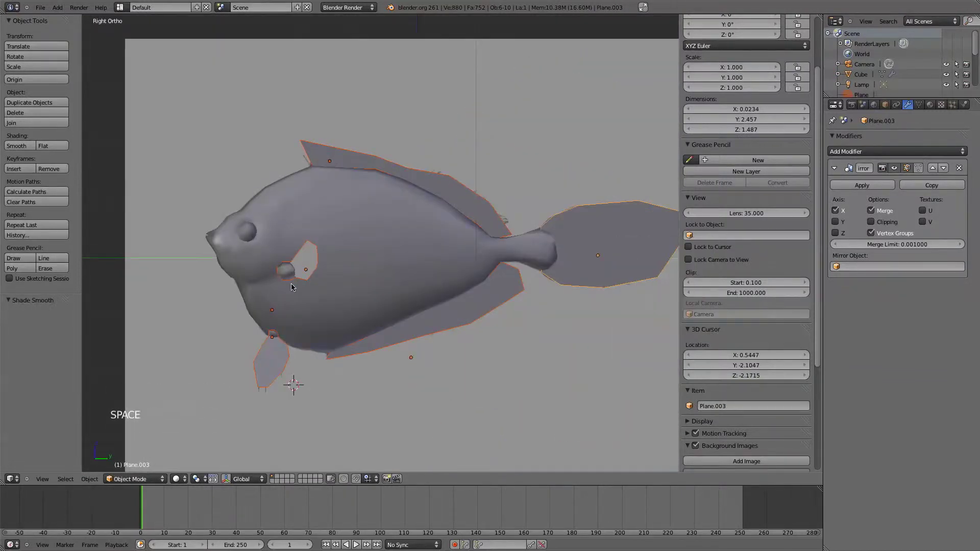
# Select all parts of the fish, duplicate them in place, and move the duplicates to the last layer.
pyautogui.press('b')
pyautogui.moveTo(215, 119); pyautogui.dragTo(655, 387)
pyautogui.hotkey('shift', 'd')
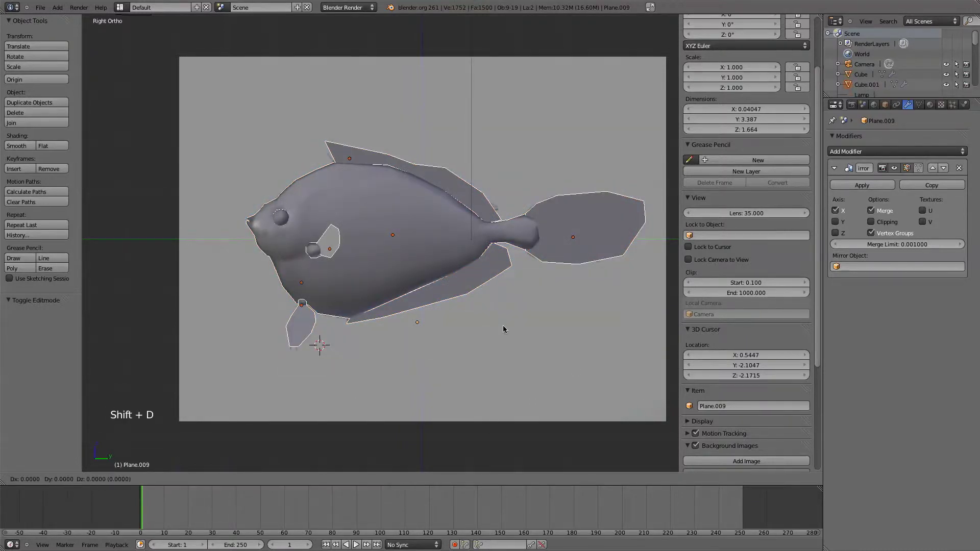
pyautogui.click(504, 329)
pyautogui.press('m')
pyautogui.press('m')
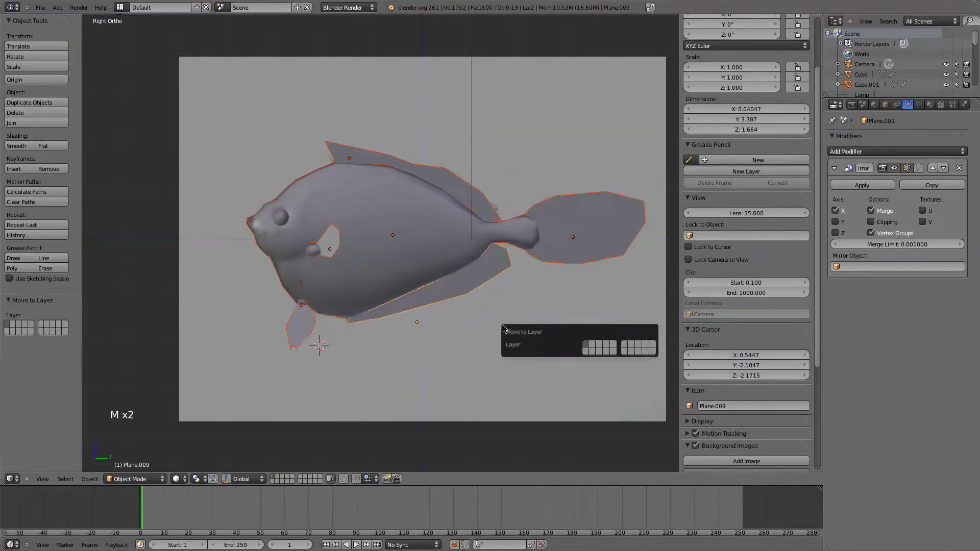
pyautogui.click(650, 352)
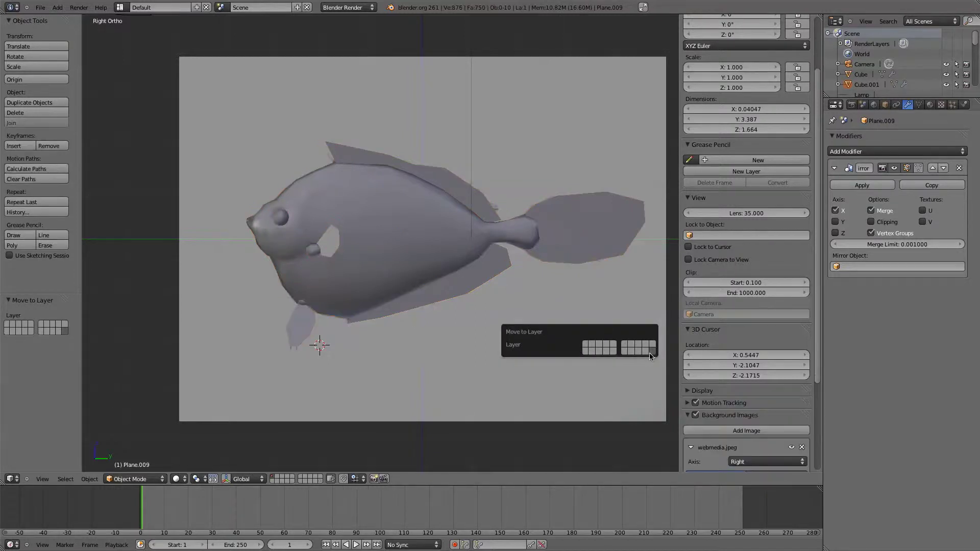
# Display the last layer and join all the duplicated fish parts into one object.
pyautogui.click(321, 481)
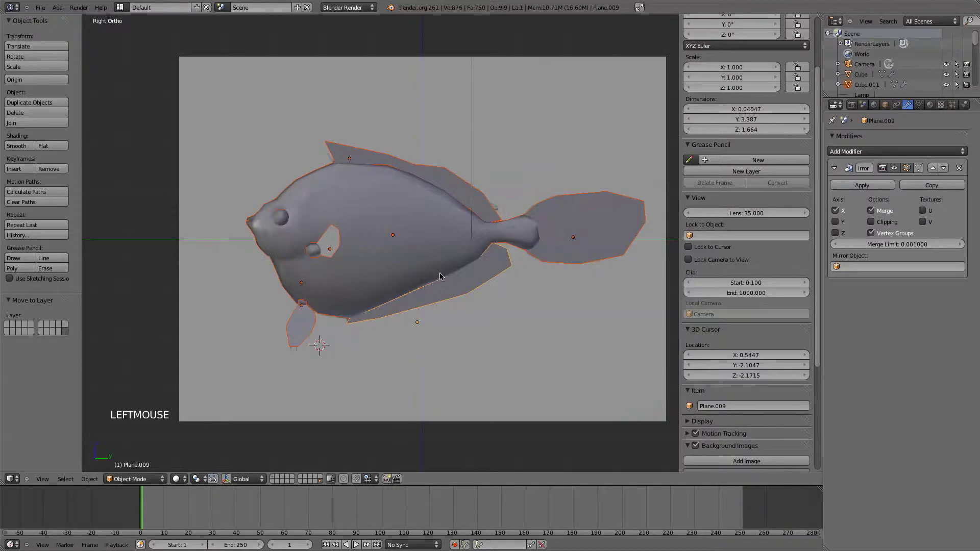
pyautogui.hotkey('ctrl', 'j')
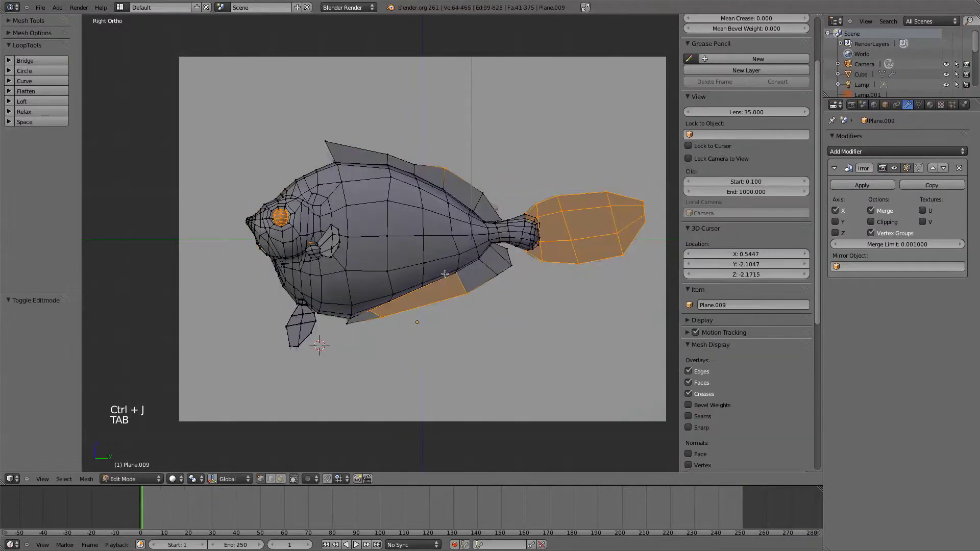
# Select the entire joined fish mesh in Edit Mode and convert its quads to triangles.
pyautogui.press('a')
pyautogui.press('a')
pyautogui.press('a')
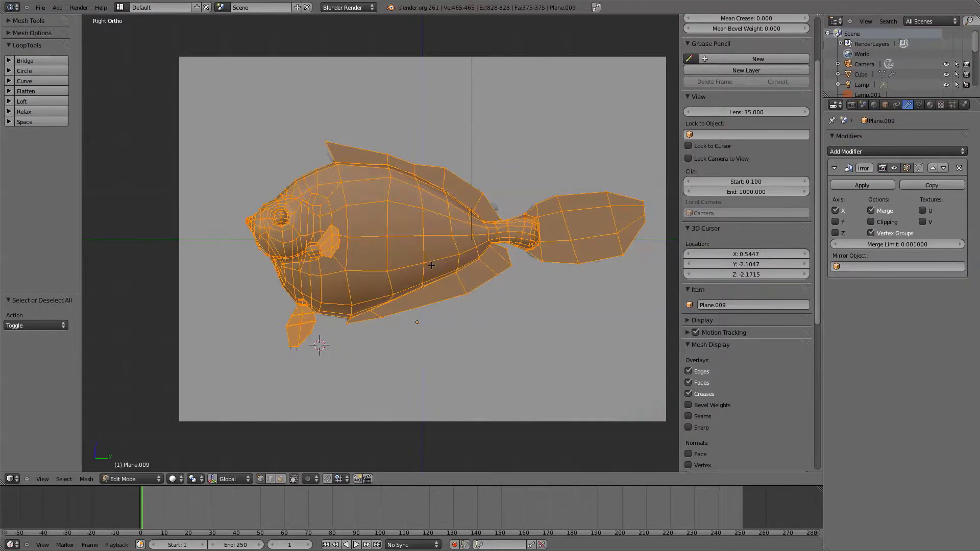
pyautogui.hotkey('ctrl', 't')
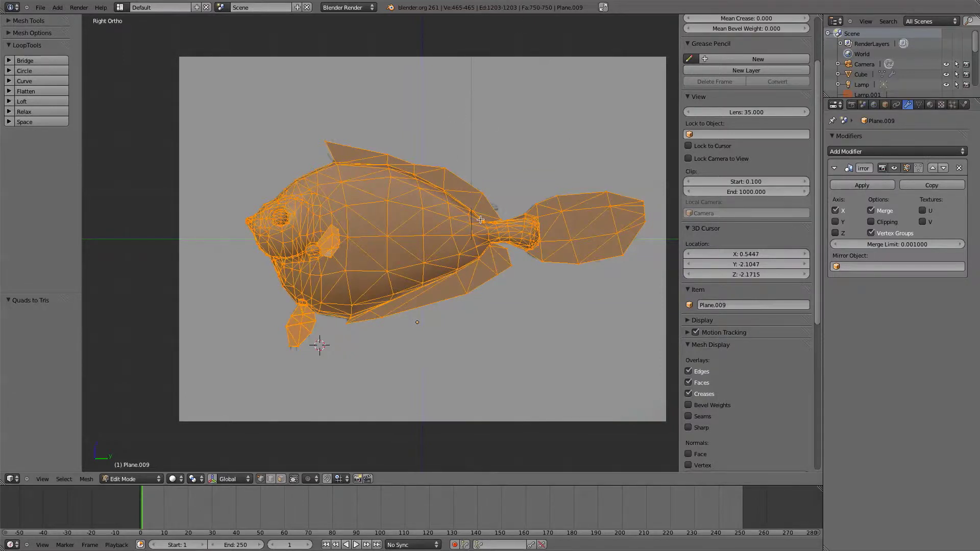
# Apply the Mirror modifier to the joined fish and check the mesh's face count.
pyautogui.press('Tab')
pyautogui.click(862, 185)
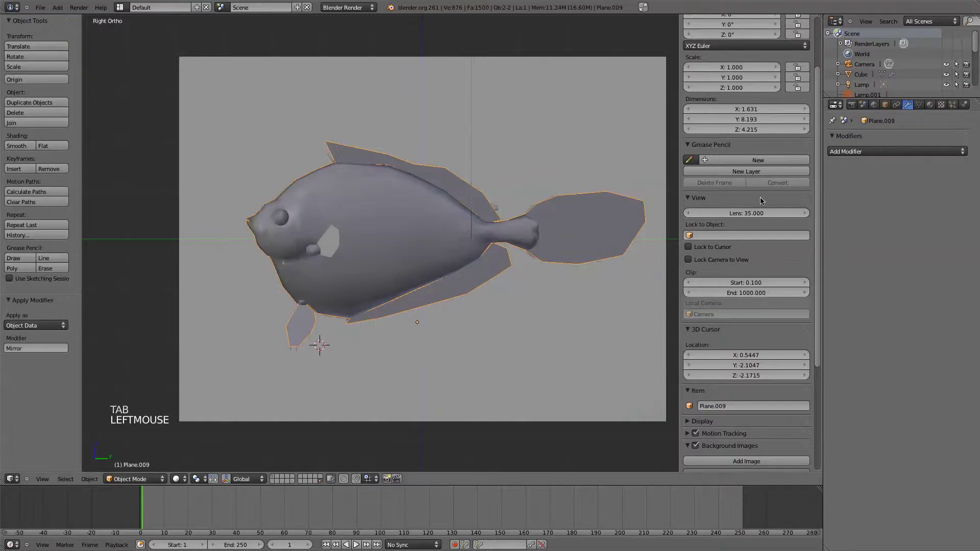
pyautogui.press('Tab')
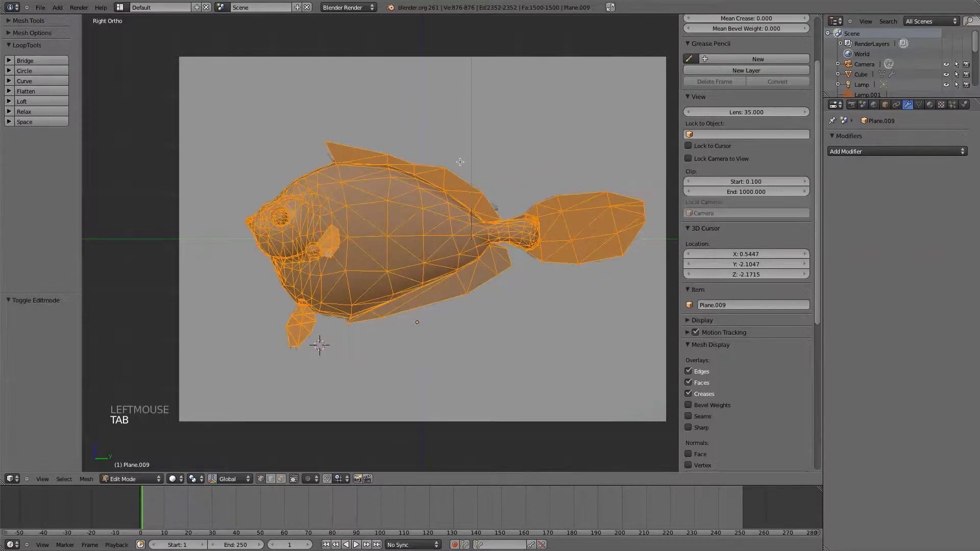
pyautogui.press('Tab')
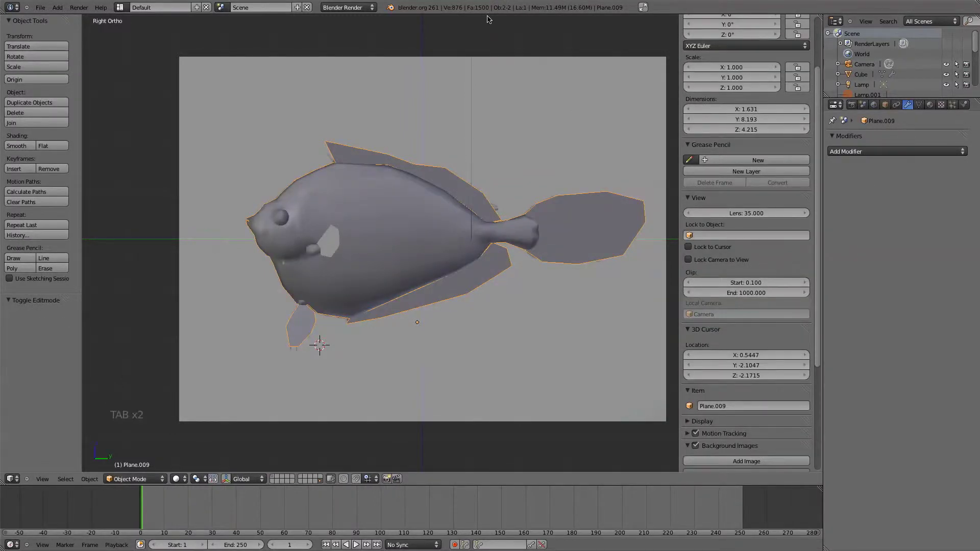
# Inspect the joined fish copy, delete it, and display the first layer with the original parts.
pyautogui.moveTo(461, 295)
pyautogui.mouseDown(button='middle')
pyautogui.moveTo(461, 309)
pyautogui.moveTo(489, 296)
pyautogui.moveTo(379, 310)
pyautogui.moveTo(437, 278)
pyautogui.moveTo(464, 301)
pyautogui.mouseUp(button='middle')
pyautogui.scroll(5, 328, 350)
pyautogui.moveTo(324, 345); pyautogui.dragTo(401, 316, button='middle')
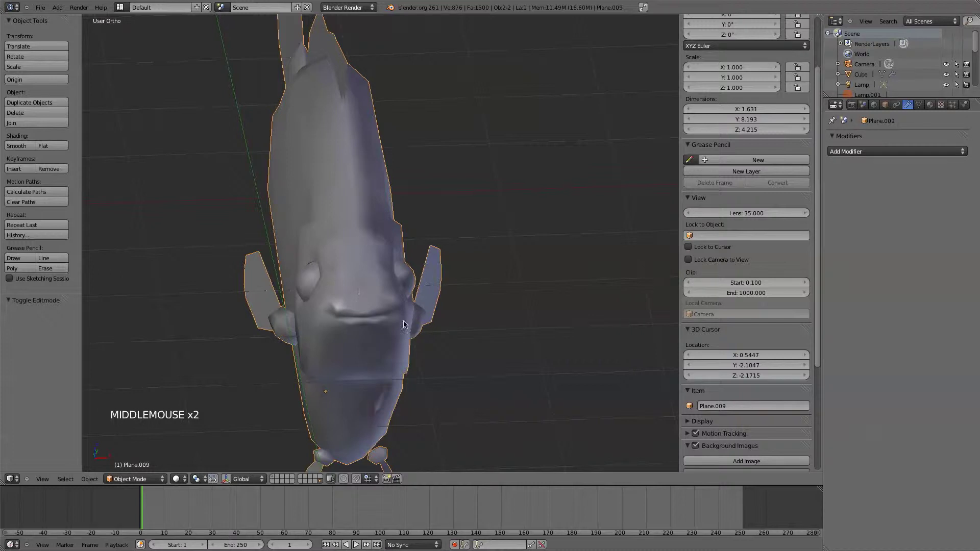
pyautogui.moveTo(437, 354)
pyautogui.mouseDown(button='middle')
pyautogui.moveTo(464, 326)
pyautogui.moveTo(453, 349)
pyautogui.mouseUp(button='middle')
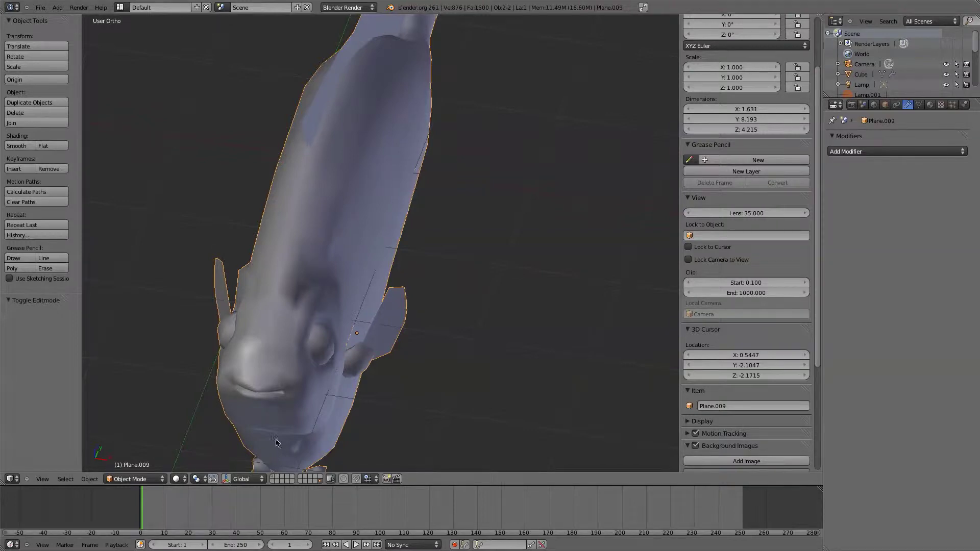
pyautogui.moveTo(479, 214); pyautogui.dragTo(365, 170, button='middle')
pyautogui.press('x')
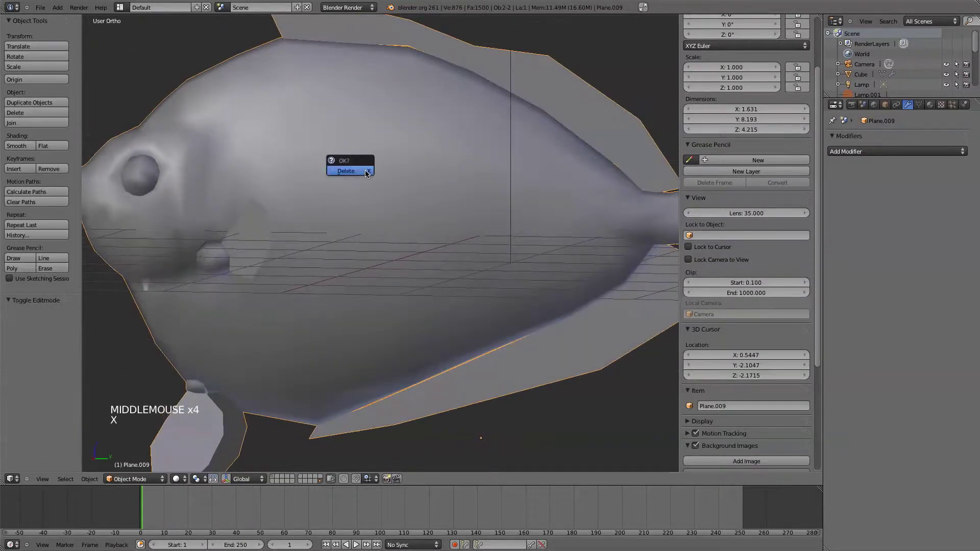
pyautogui.click(366, 172)
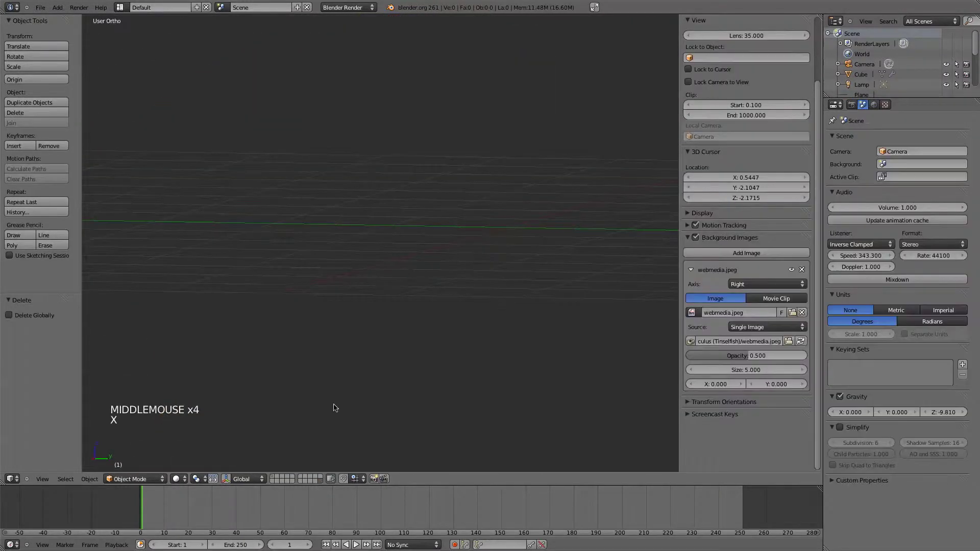
pyautogui.click(273, 481)
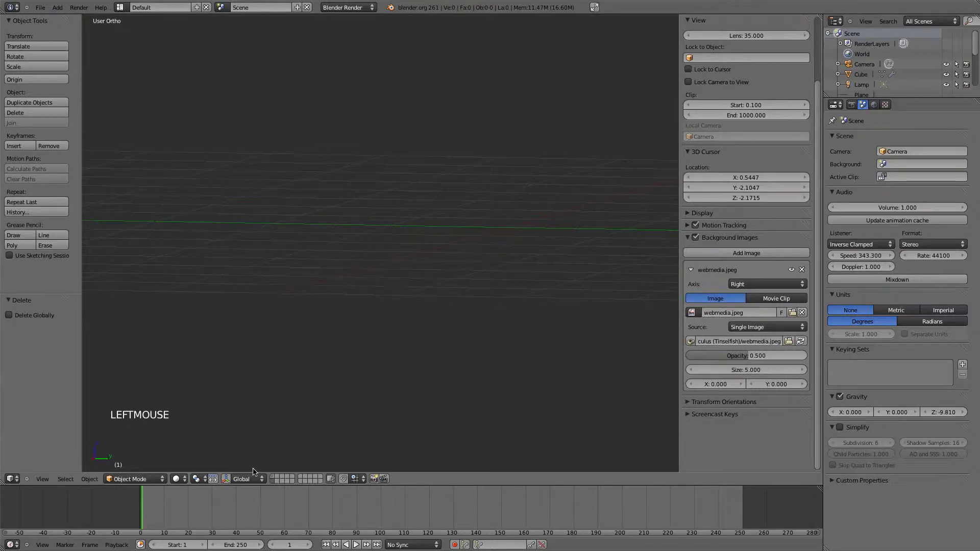
pyautogui.click(273, 476)
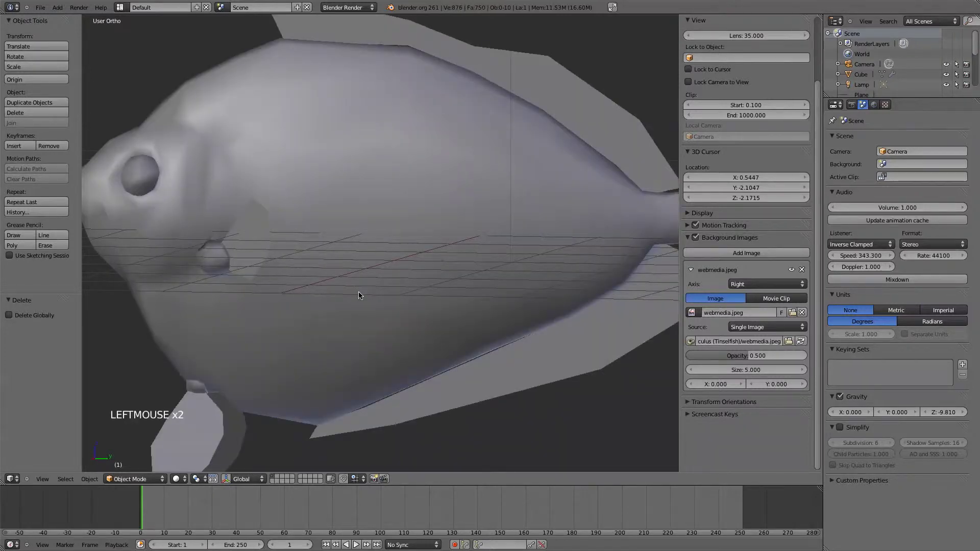
# Select the fish's body and open its mesh in Edit Mode in the front view.
pyautogui.press('KP_1')
pyautogui.press('KP_3')
pyautogui.scroll(-4, 359, 295)
pyautogui.keyDown('shift'); pyautogui.moveTo(241, 326); pyautogui.dragTo(234, 309, button='middle'); pyautogui.keyUp('shift')
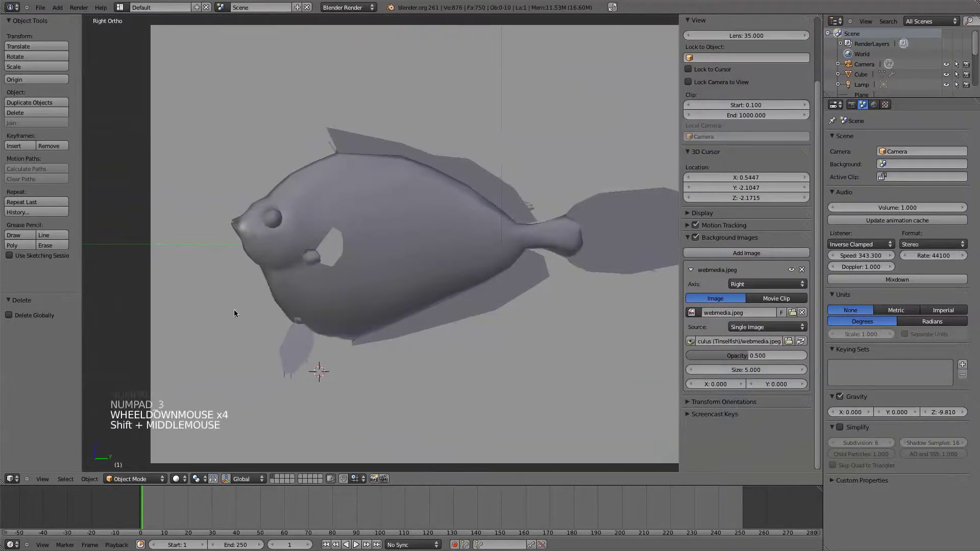
pyautogui.moveTo(358, 286); pyautogui.dragTo(404, 273, button='middle')
pyautogui.scroll(5, 361, 278)
pyautogui.press('Tab')
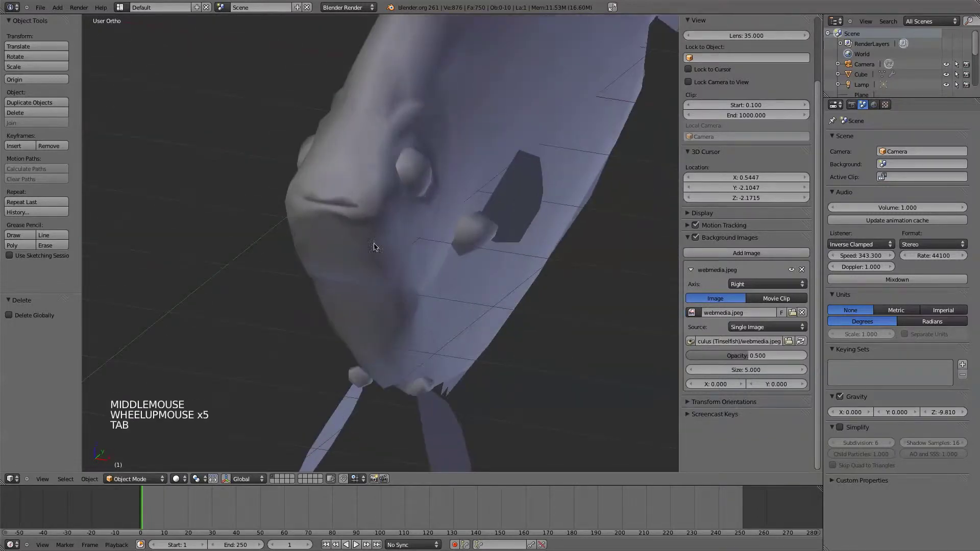
pyautogui.click(370, 219)
pyautogui.press('Tab')
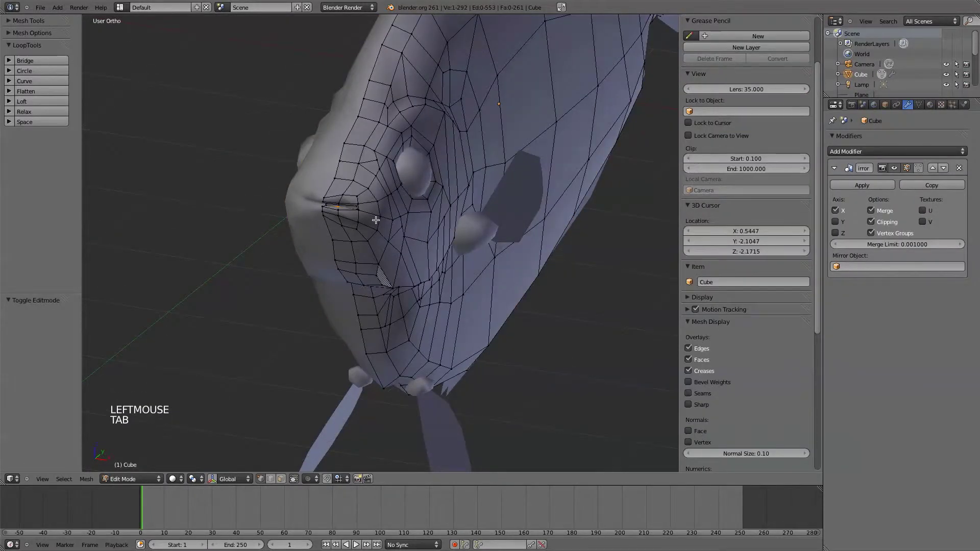
pyautogui.press('KP_1')
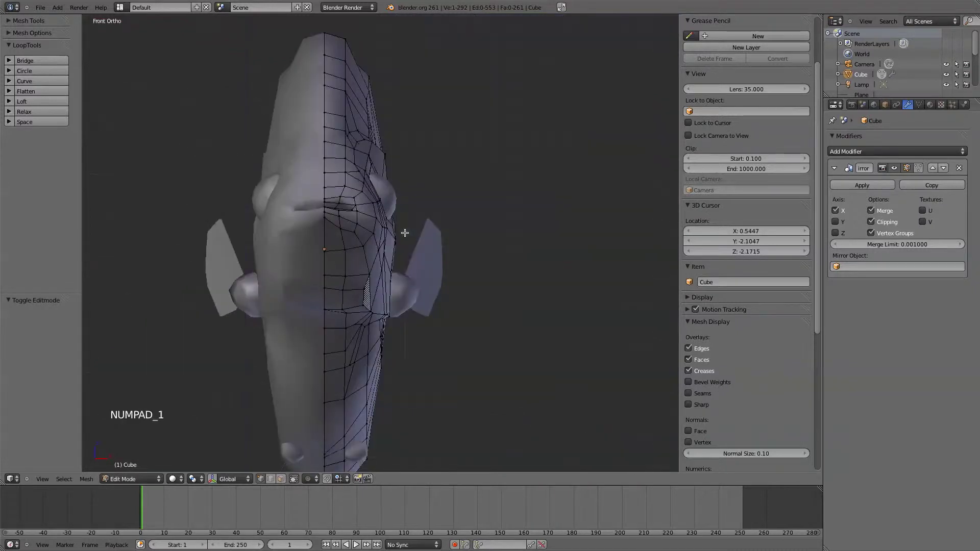
# Enable smooth proportional editing and pull the mouth-corner vertex and the vertex beside the eye about 0.05 inward toward the centreline.
pyautogui.click(358, 212)
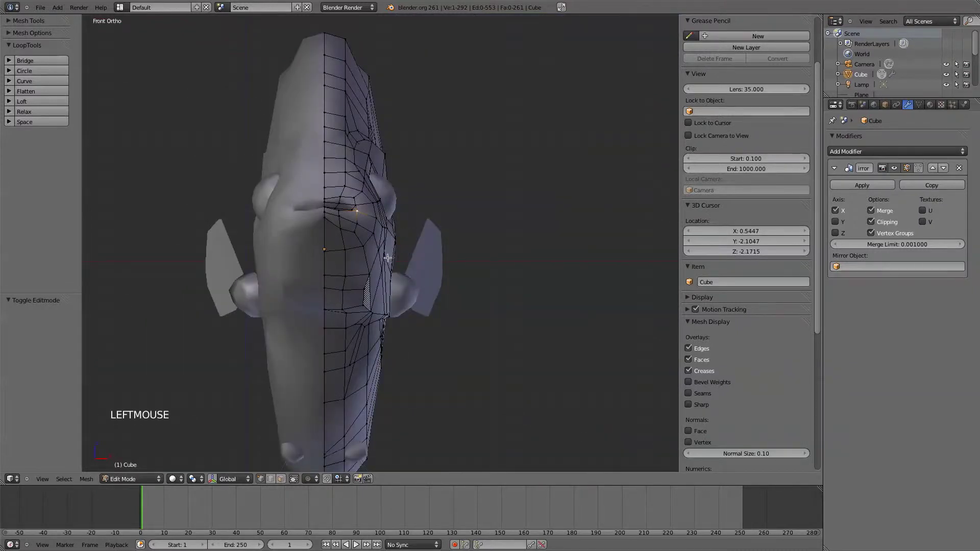
pyautogui.press('o')
pyautogui.press('o')
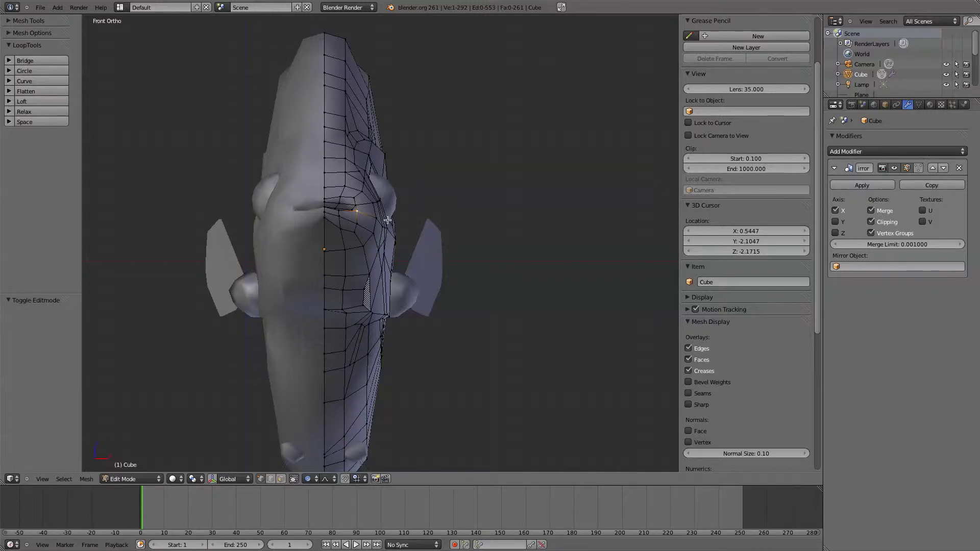
pyautogui.press('g')
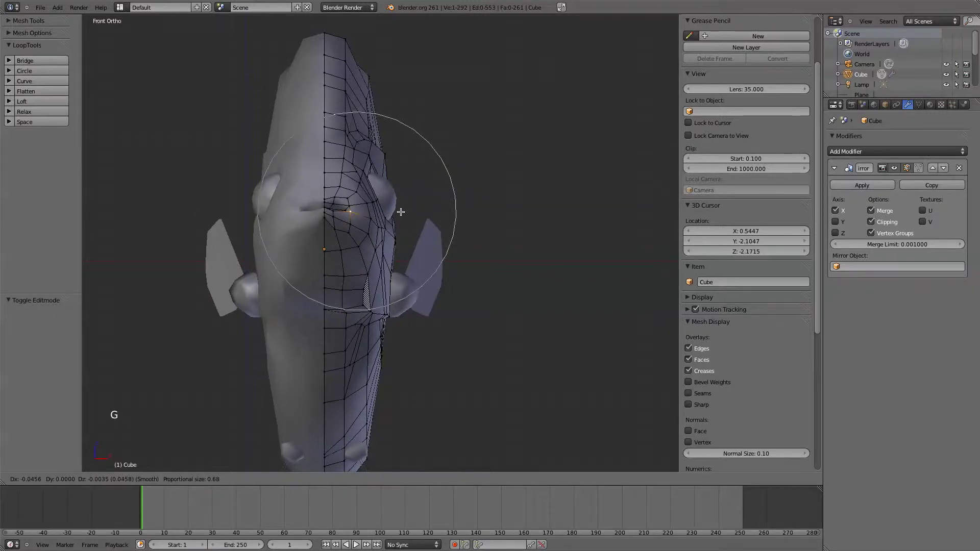
pyautogui.click(400, 211)
pyautogui.press('g')
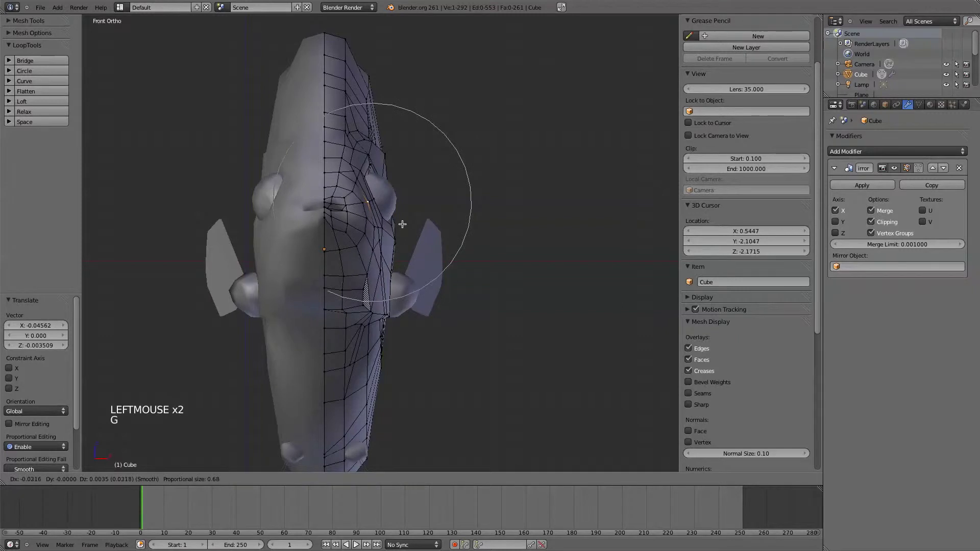
pyautogui.click(399, 223)
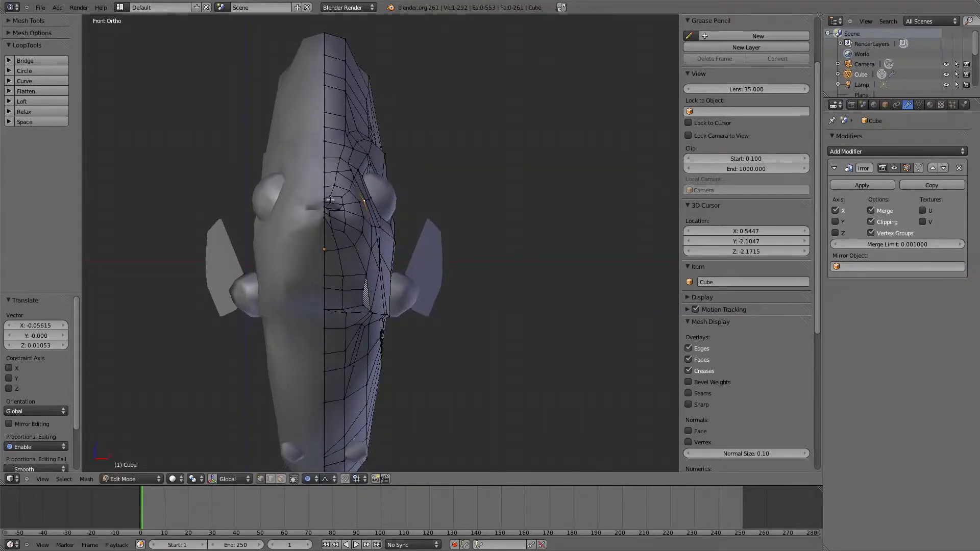
# Move the vertex below the mouth about 0.07 inward with the proportional editing size reduced to 0.26.
pyautogui.press('z')
pyautogui.press('z')
pyautogui.moveTo(453, 263)
pyautogui.mouseDown(button='middle')
pyautogui.moveTo(446, 256)
pyautogui.moveTo(372, 283)
pyautogui.moveTo(436, 267)
pyautogui.mouseUp(button='middle')
pyautogui.click(361, 247)
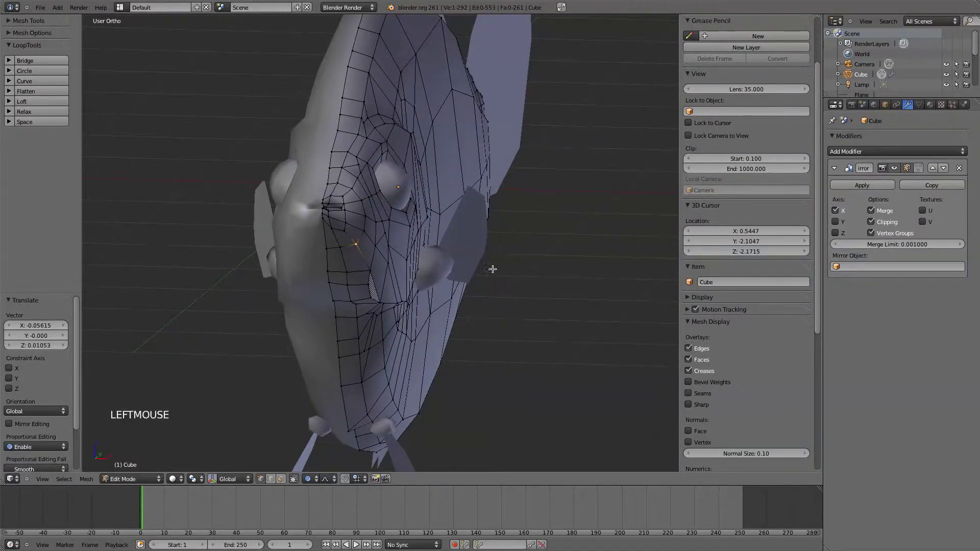
pyautogui.press('g')
pyautogui.scroll(10, 517, 279)
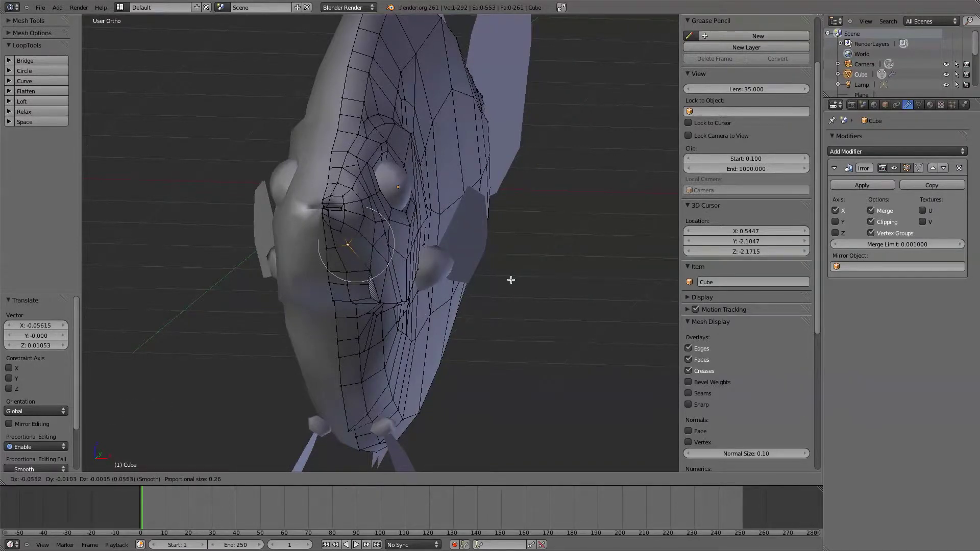
pyautogui.click(510, 279)
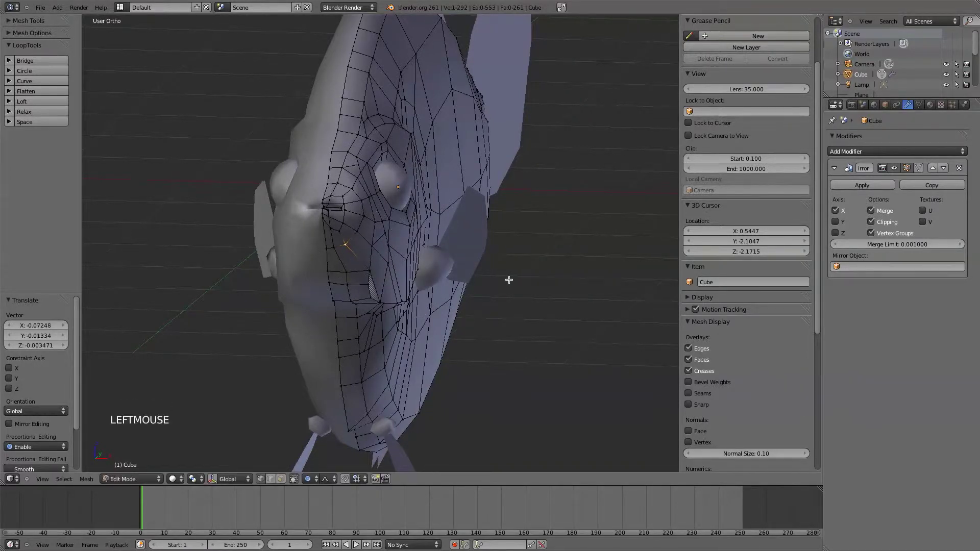
# Move the vertex between the upper lip and the eye about 0.07 inward toward the centreline.
pyautogui.click(359, 178)
pyautogui.press('g')
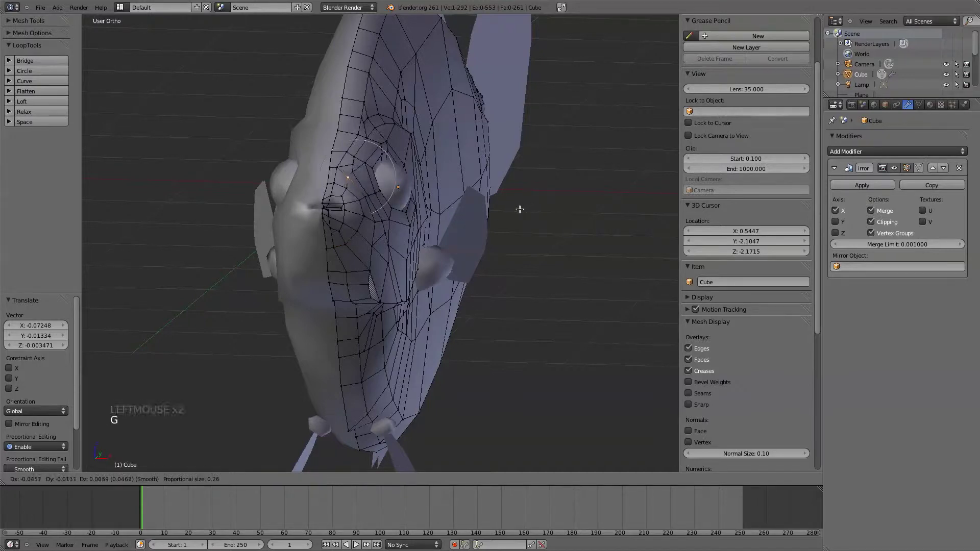
pyautogui.click(520, 209)
# Pull the cheek vertex below the eye inward in two moves of about 0.035 each, with proportional size 0.35.
pyautogui.scroll(-2, 533, 231)
pyautogui.moveTo(534, 231); pyautogui.dragTo(505, 257, button='middle')
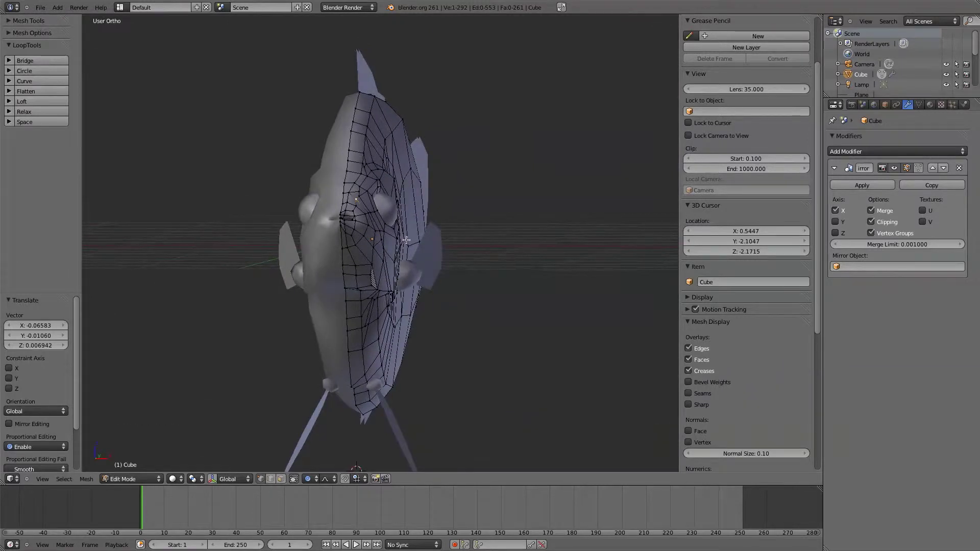
pyautogui.click(381, 233)
pyautogui.press('g')
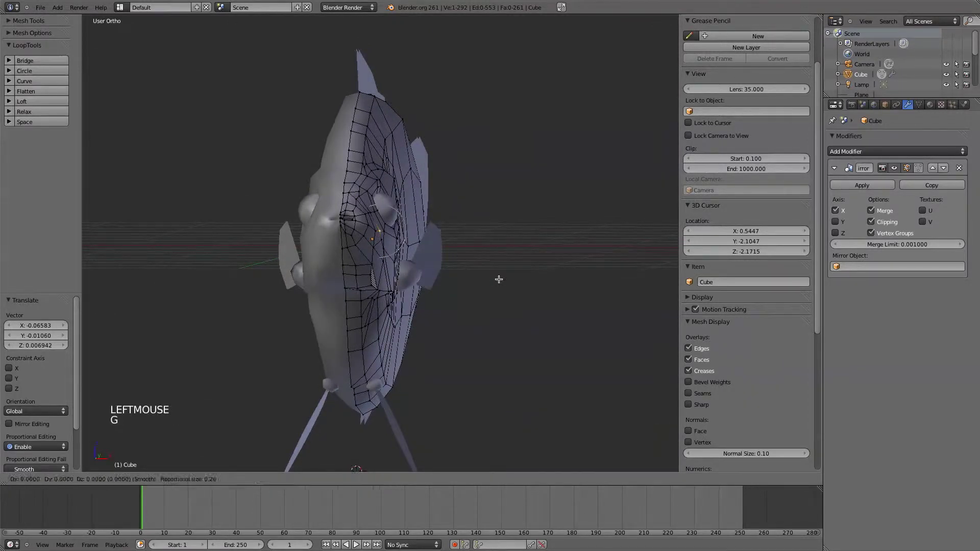
pyautogui.scroll(-3, 498, 279)
pyautogui.click(490, 277)
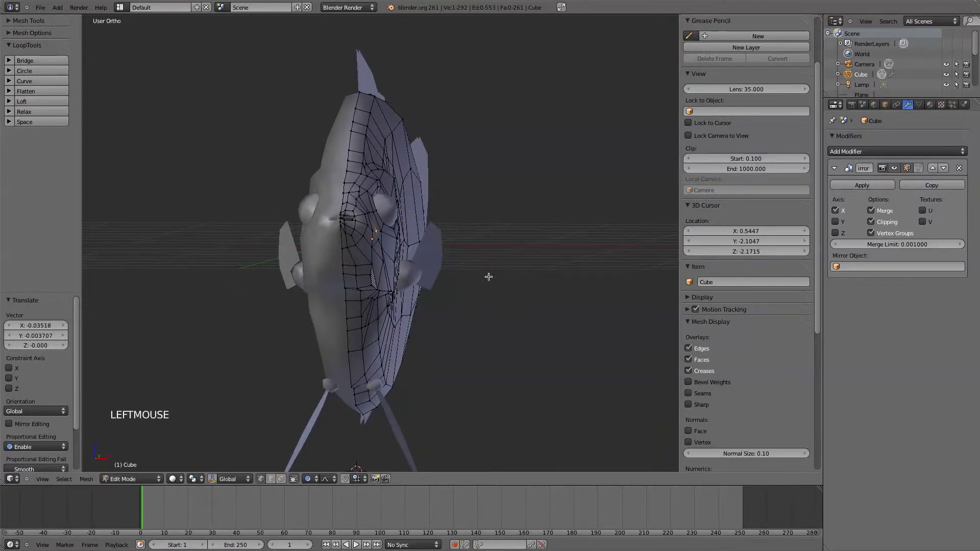
pyautogui.press('g')
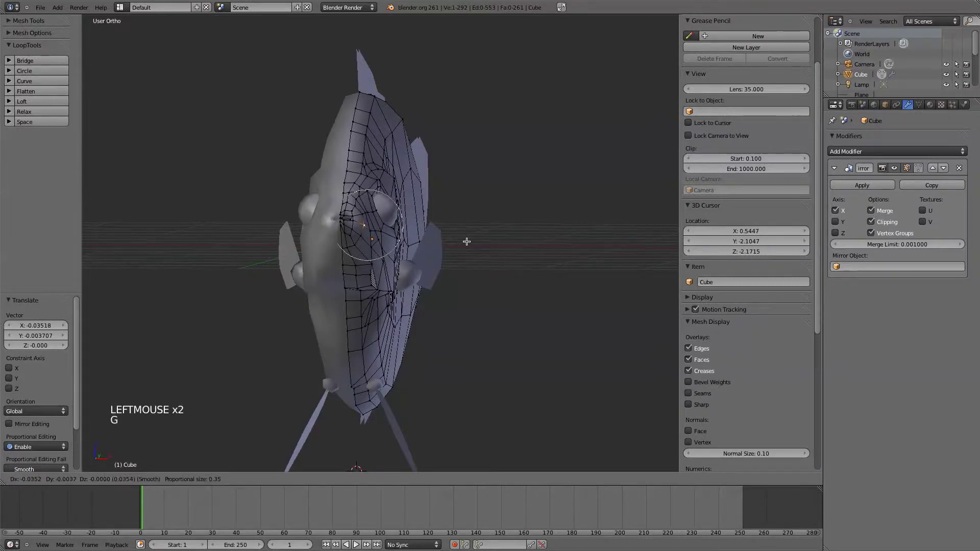
pyautogui.click(465, 241)
# Check the narrowed head in Object Mode, then move the vertex beside the snout tip about 0.03 outward in Edit Mode.
pyautogui.scroll(4, 449, 249)
pyautogui.press('Tab')
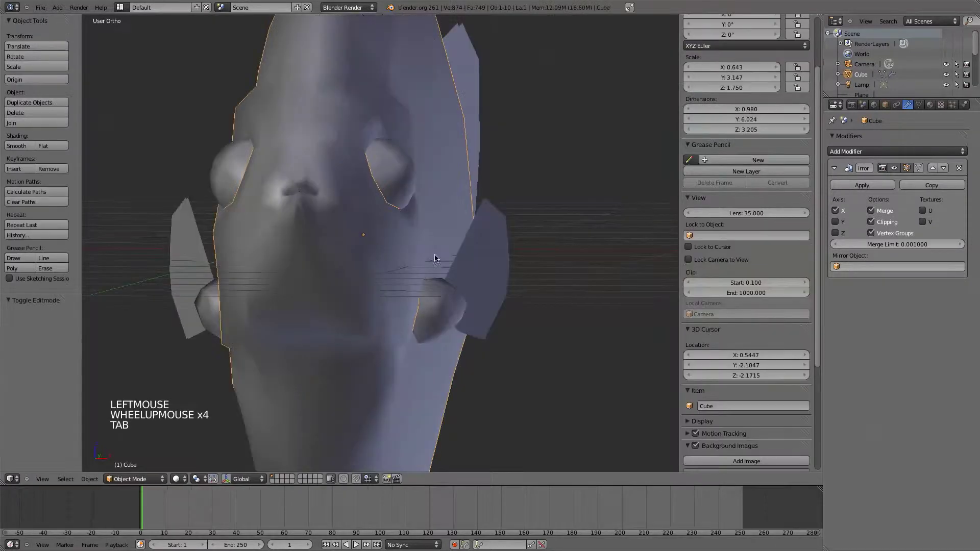
pyautogui.moveTo(432, 256); pyautogui.dragTo(357, 344, button='middle')
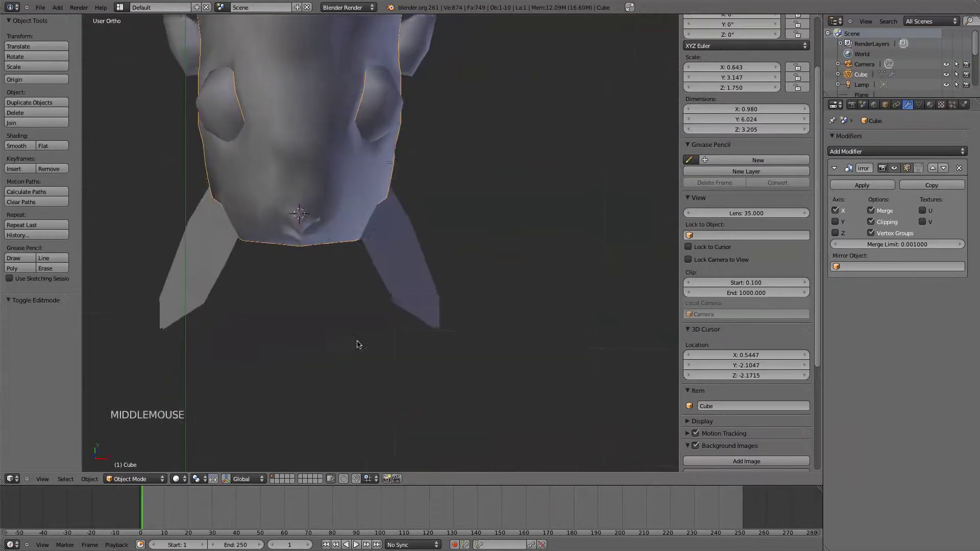
pyautogui.scroll(2, 341, 279)
pyautogui.moveTo(338, 276); pyautogui.dragTo(339, 291, button='middle')
pyautogui.press('Tab')
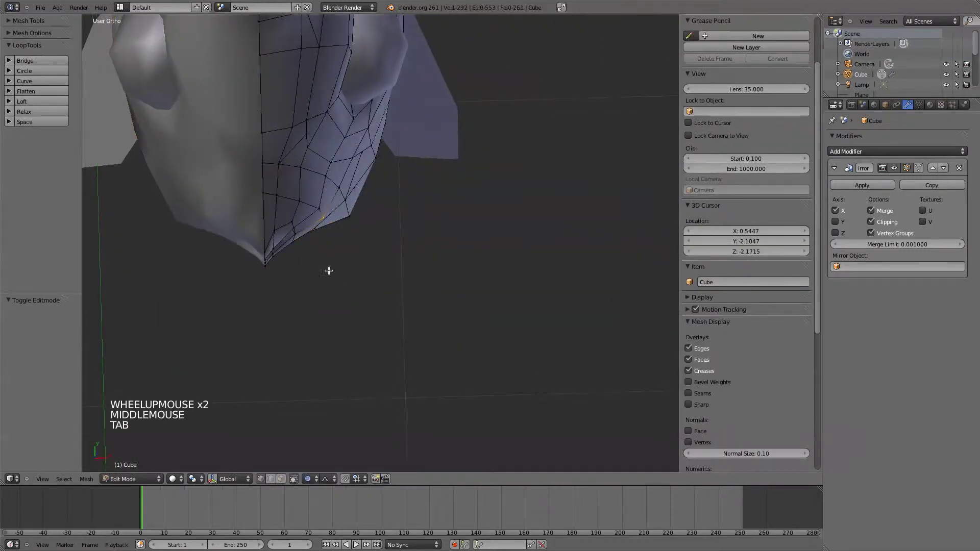
pyautogui.click(274, 230)
pyautogui.press('g')
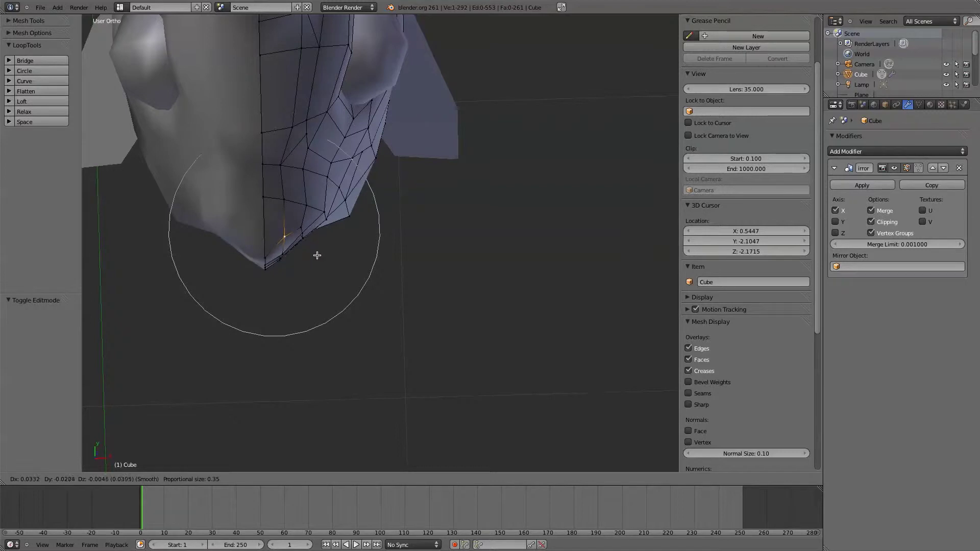
pyautogui.click(317, 255)
# Nudge two more vertices on the side of the snout slightly with proportional editing to round its outline.
pyautogui.click(313, 231)
pyautogui.press('g')
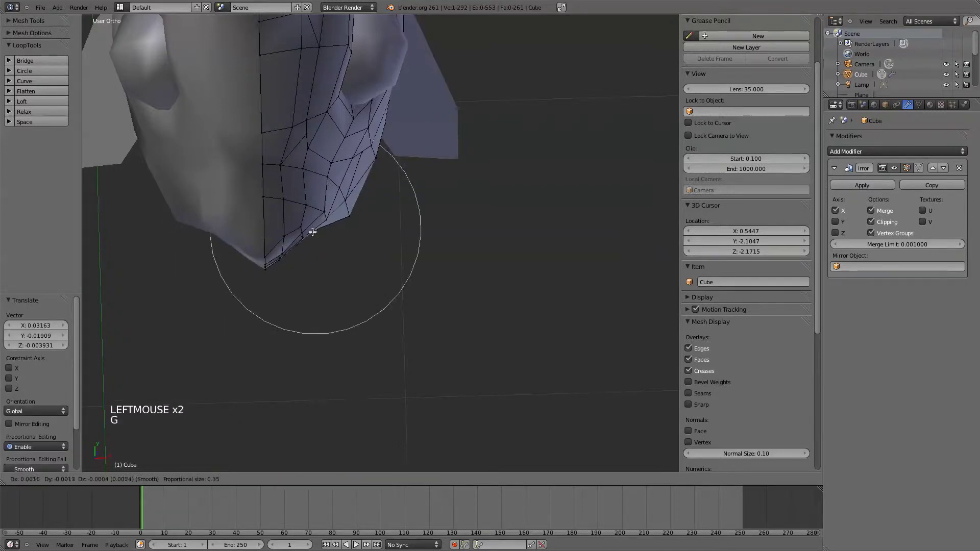
pyautogui.click(313, 226)
pyautogui.click(306, 204)
pyautogui.press('g')
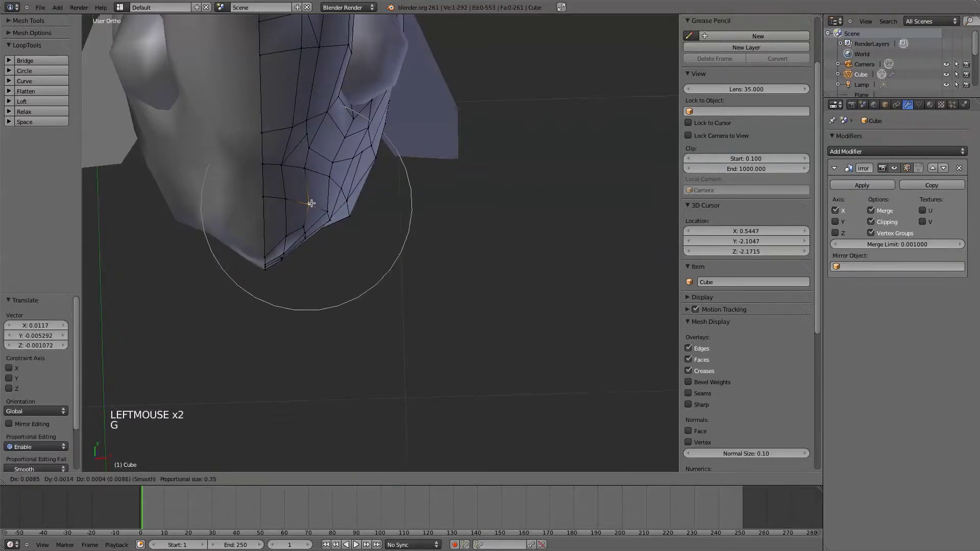
pyautogui.click(312, 206)
pyautogui.scroll(-5, 453, 320)
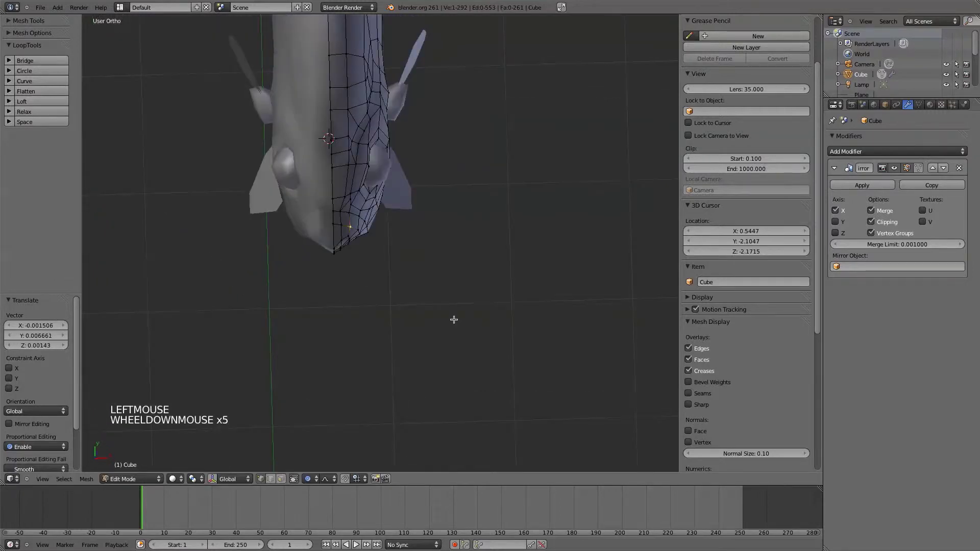
# Leave Edit Mode, view the fish solid-shaded from the front, and switch the body to Sculpt Mode.
pyautogui.press('z')
pyautogui.moveTo(453, 320); pyautogui.dragTo(385, 326, button='middle')
pyautogui.press('Tab')
pyautogui.scroll(-1, 350, 289)
pyautogui.press('z')
pyautogui.click(134, 479)
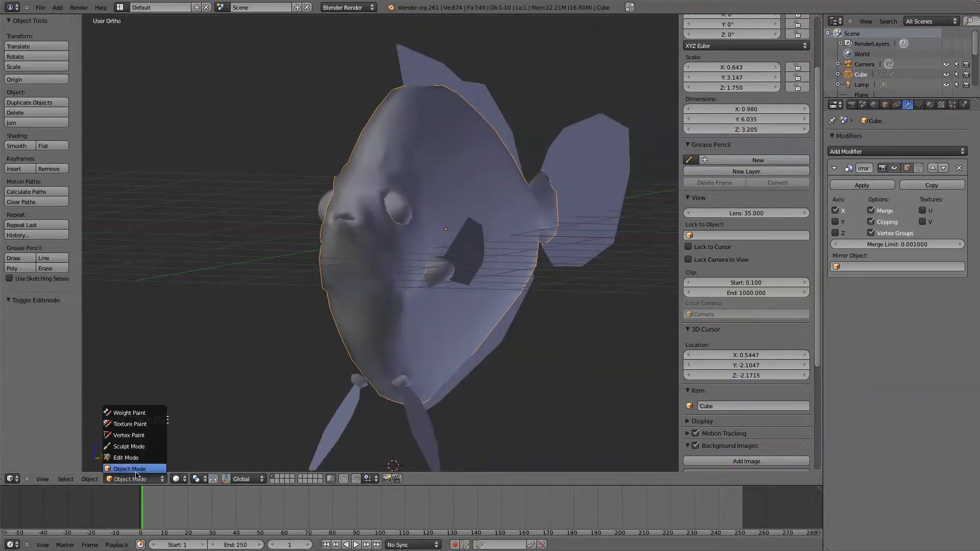
pyautogui.click(134, 447)
# Smooth the body surface beside the mouth and around the snout with the Smooth brush at radius 185 and strength 0.500.
pyautogui.scroll(7, 367, 302)
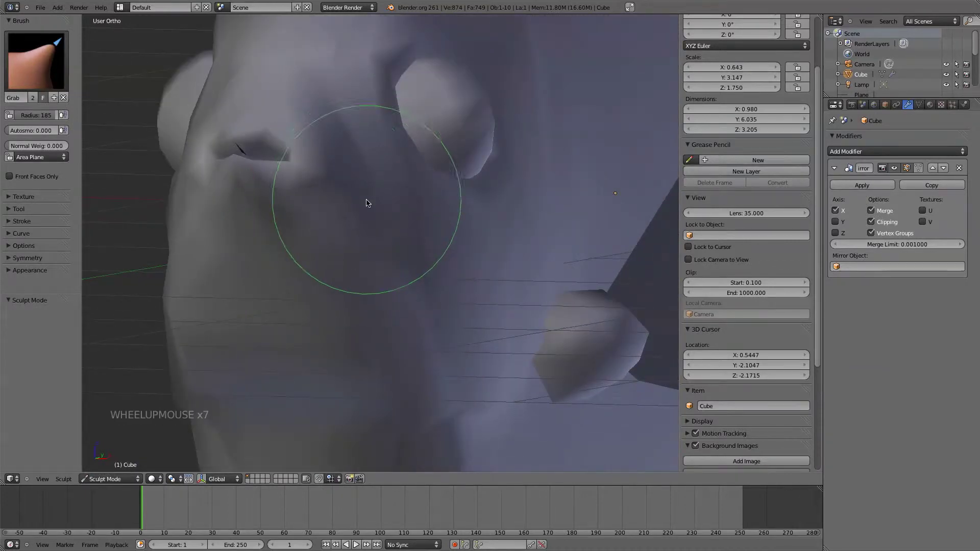
pyautogui.keyDown('shift'); pyautogui.click(351, 189); pyautogui.keyUp('shift')
pyautogui.keyDown('shift'); pyautogui.click(335, 181); pyautogui.keyUp('shift')
pyautogui.keyDown('shift'); pyautogui.click(331, 177); pyautogui.keyUp('shift')
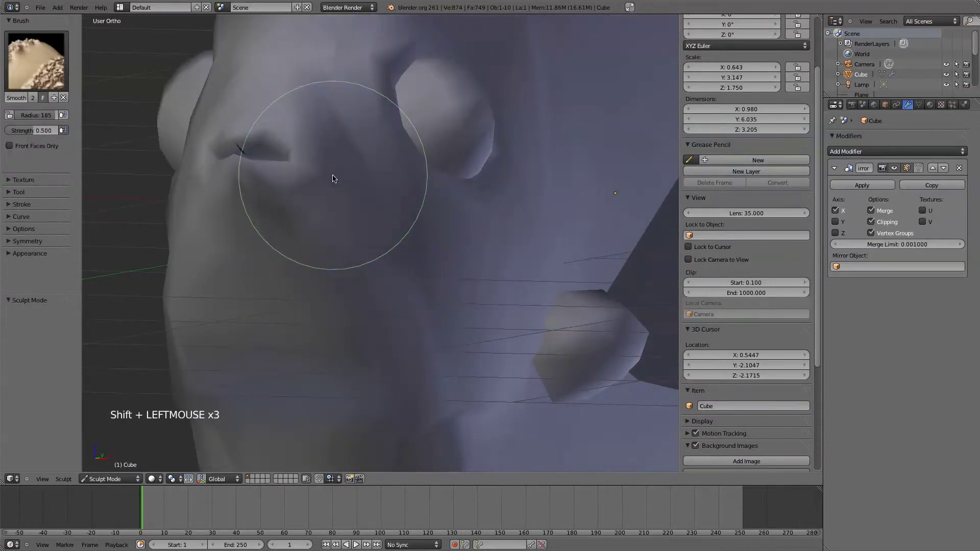
pyautogui.moveTo(365, 221)
pyautogui.mouseDown(button='middle')
pyautogui.moveTo(366, 306)
pyautogui.moveTo(337, 304)
pyautogui.moveTo(364, 111)
pyautogui.mouseUp(button='middle')
pyautogui.keyDown('shift'); pyautogui.click(362, 112); pyautogui.keyUp('shift')
pyautogui.keyDown('shift'); pyautogui.click(346, 175); pyautogui.keyUp('shift')
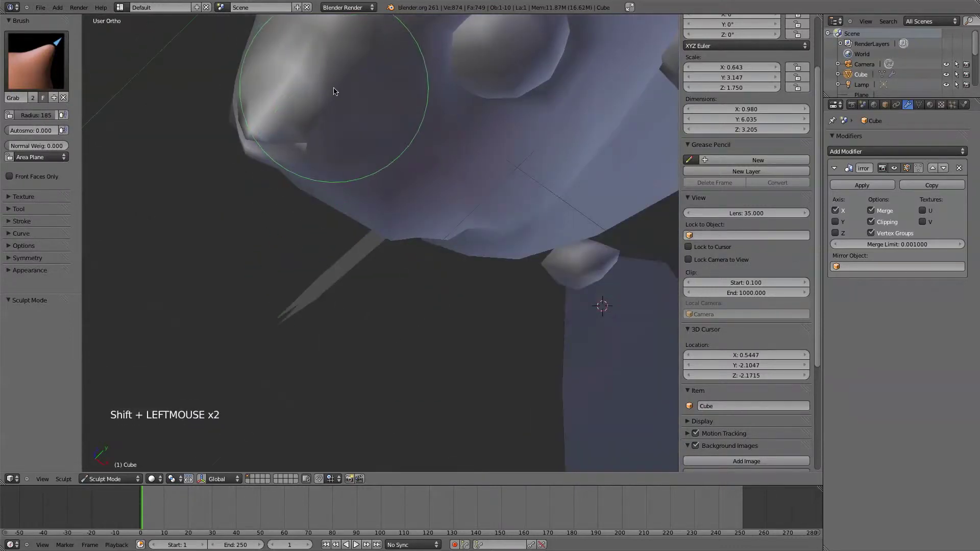
pyautogui.keyDown('shift'); pyautogui.click(335, 93); pyautogui.keyUp('shift')
pyautogui.scroll(-1, 379, 244)
pyautogui.moveTo(379, 244); pyautogui.dragTo(409, 184, button='middle')
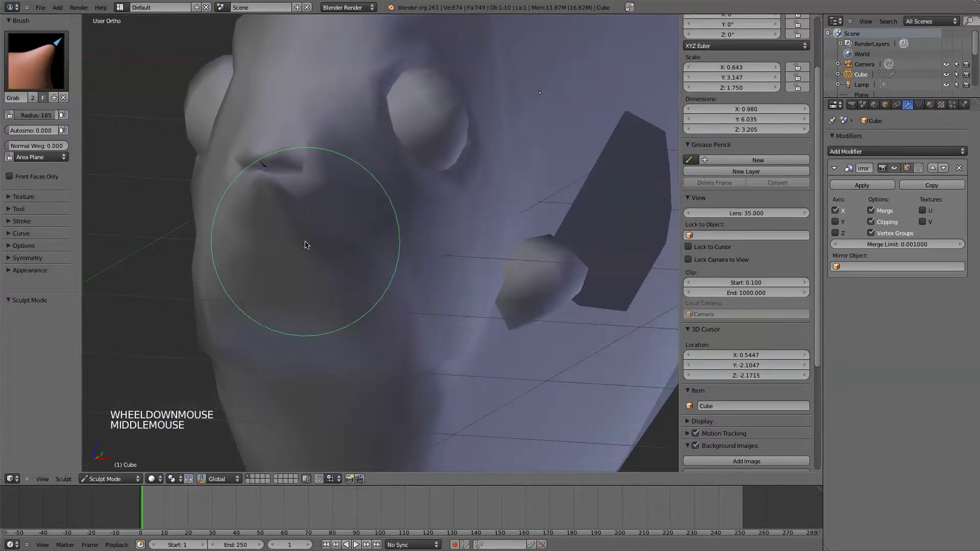
# Return to Edit Mode, turn off Clipping in the Mirror modifier, and select the inner upper mouth vertex near the centreline.
pyautogui.press('Tab')
pyautogui.scroll(3, 278, 190)
pyautogui.keyDown('shift'); pyautogui.moveTo(278, 191); pyautogui.dragTo(425, 335, button='middle'); pyautogui.keyUp('shift')
pyautogui.scroll(3, 339, 291)
pyautogui.moveTo(339, 291); pyautogui.dragTo(348, 263, button='middle')
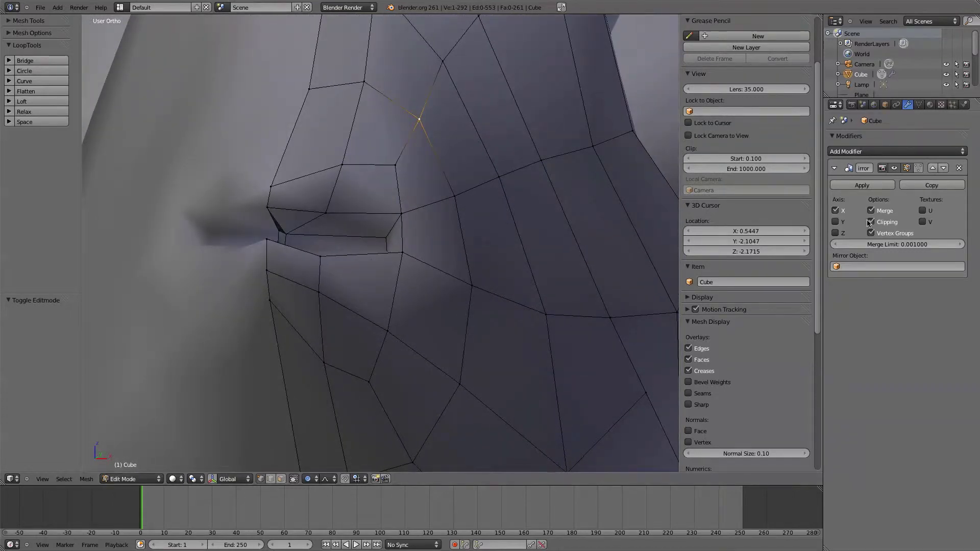
pyautogui.click(292, 233)
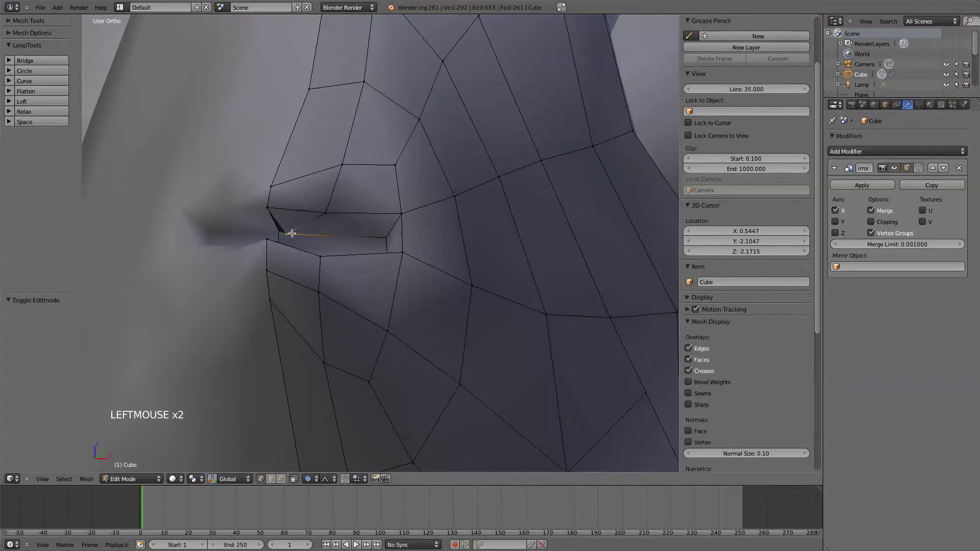
pyautogui.press('g')
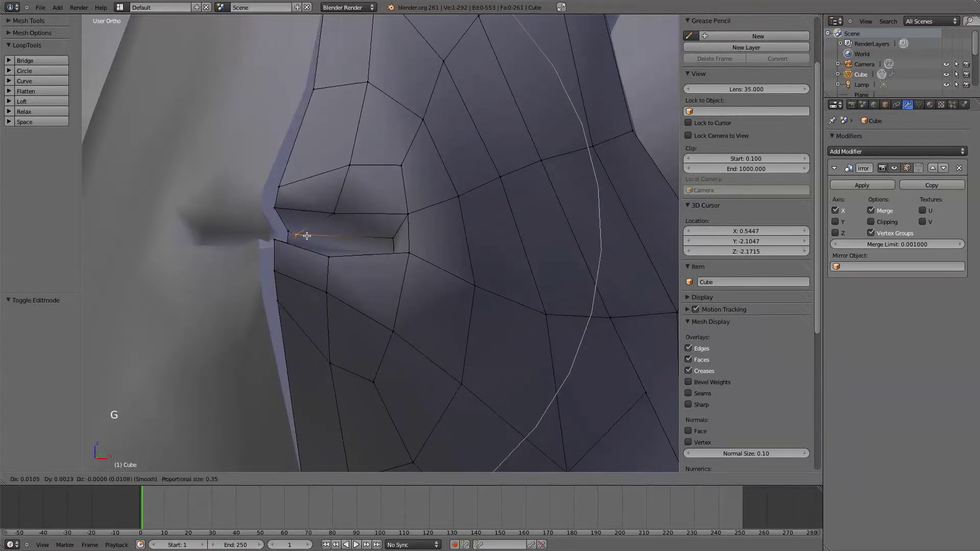
pyautogui.click(309, 236)
pyautogui.moveTo(313, 237); pyautogui.dragTo(331, 255, button='middle')
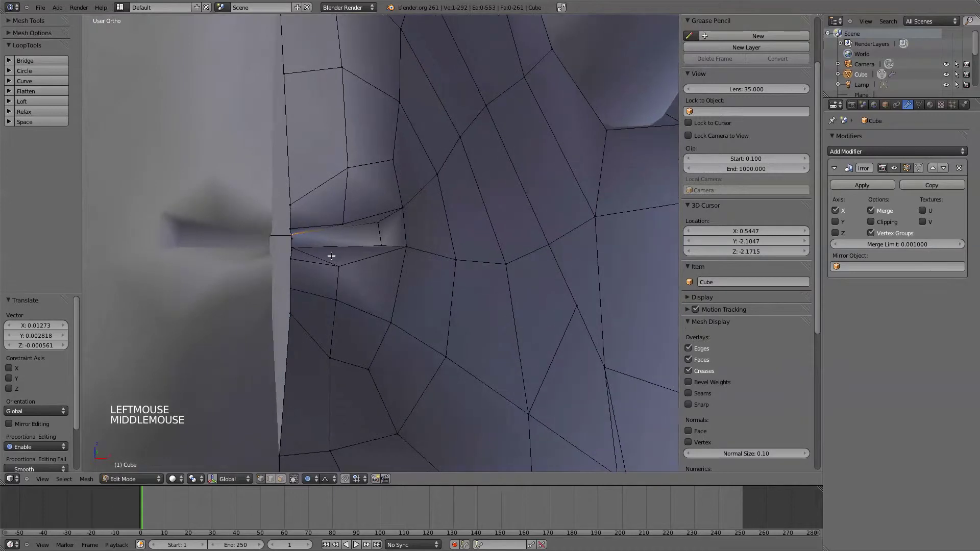
pyautogui.hotkey('ctrl', 'z')
# Disable proportional editing and move the inner upper mouth vertex about 0.015 outward from the centreline.
pyautogui.press('o')
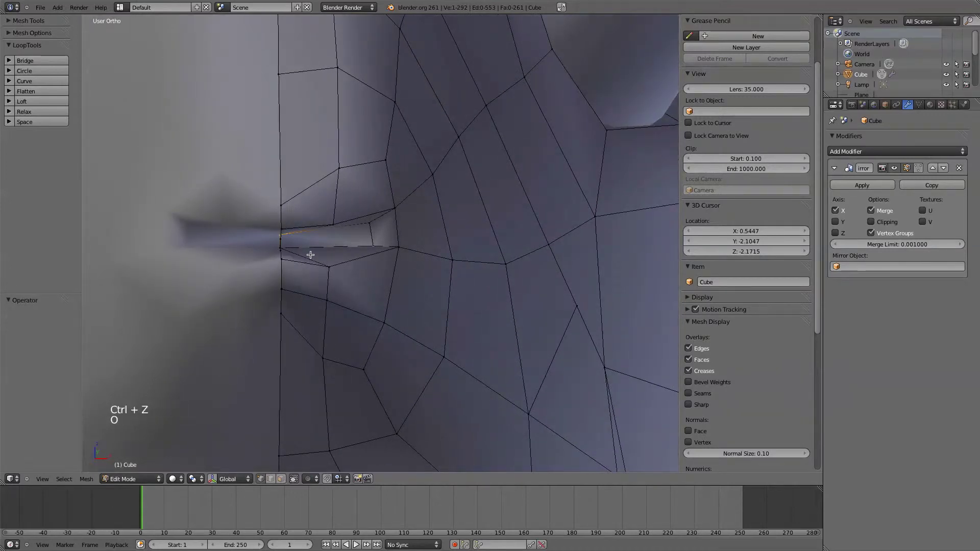
pyautogui.moveTo(322, 252); pyautogui.dragTo(313, 237, button='middle')
pyautogui.press('g')
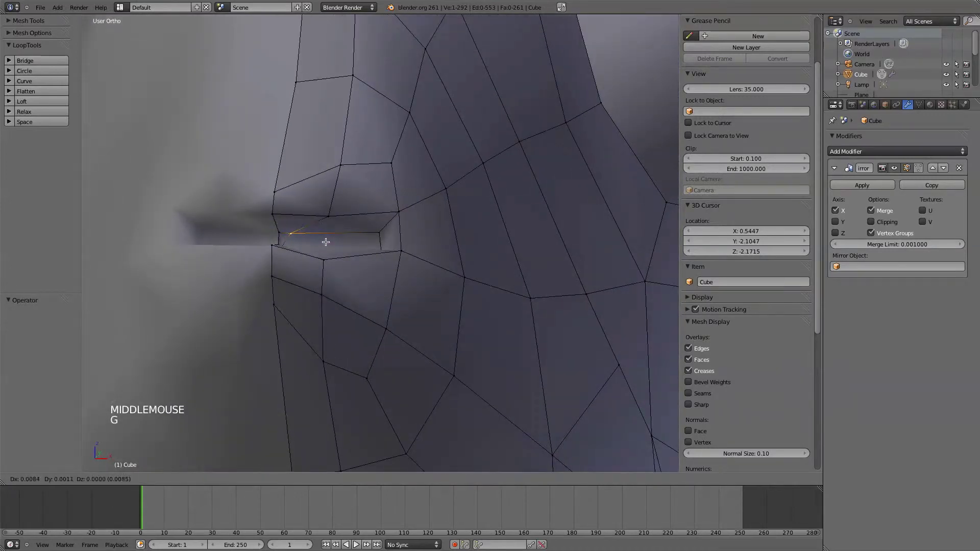
pyautogui.click(329, 242)
pyautogui.moveTo(305, 256); pyautogui.dragTo(293, 278, button='middle')
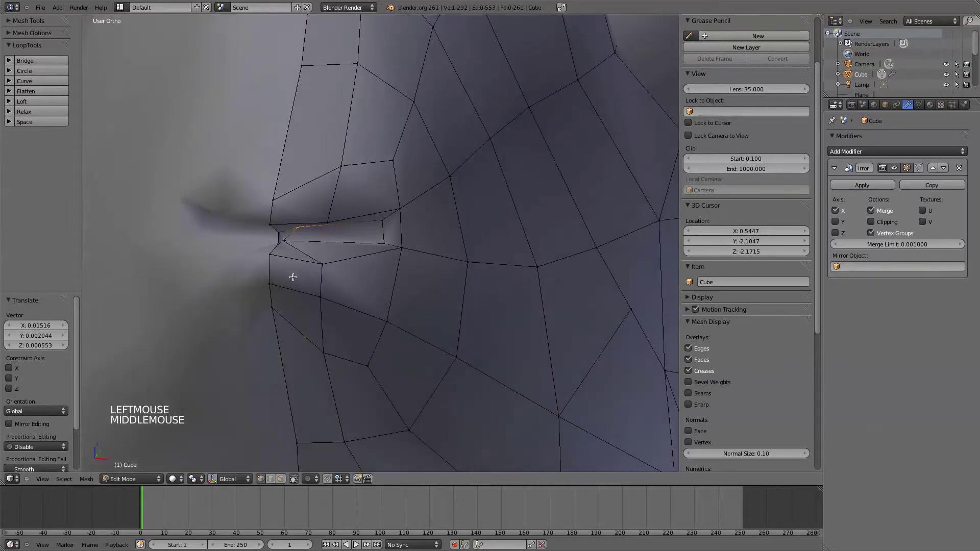
# Move the lower inner mouth vertex outward twice by about 0.02 and the upper one by about 0.03, aligning both with the lip vertices.
pyautogui.click(289, 244)
pyautogui.press('g')
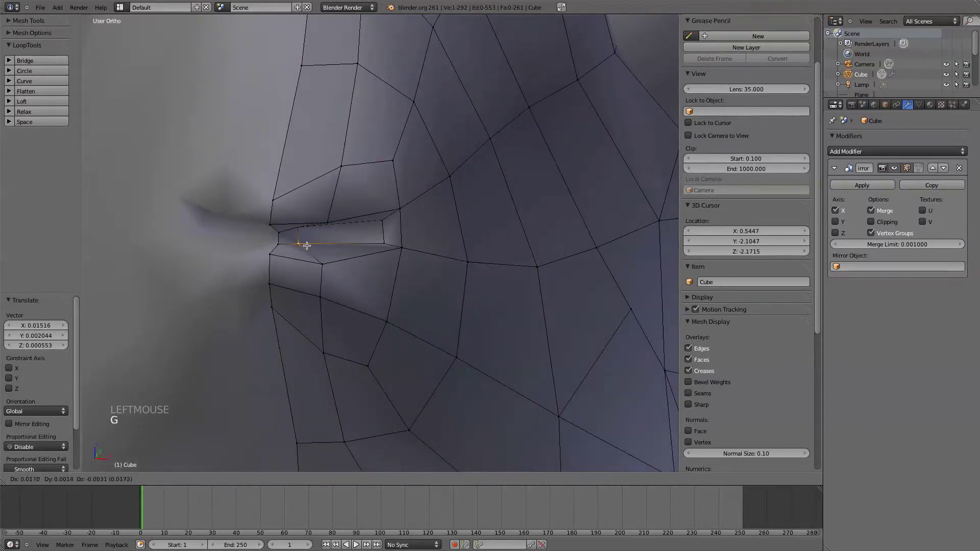
pyautogui.click(308, 240)
pyautogui.click(302, 227)
pyautogui.press('g')
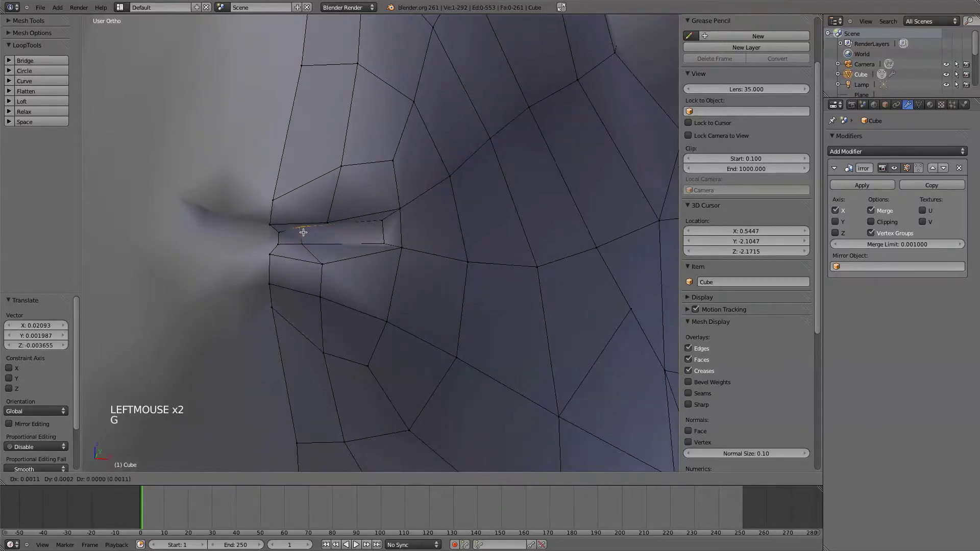
pyautogui.click(328, 237)
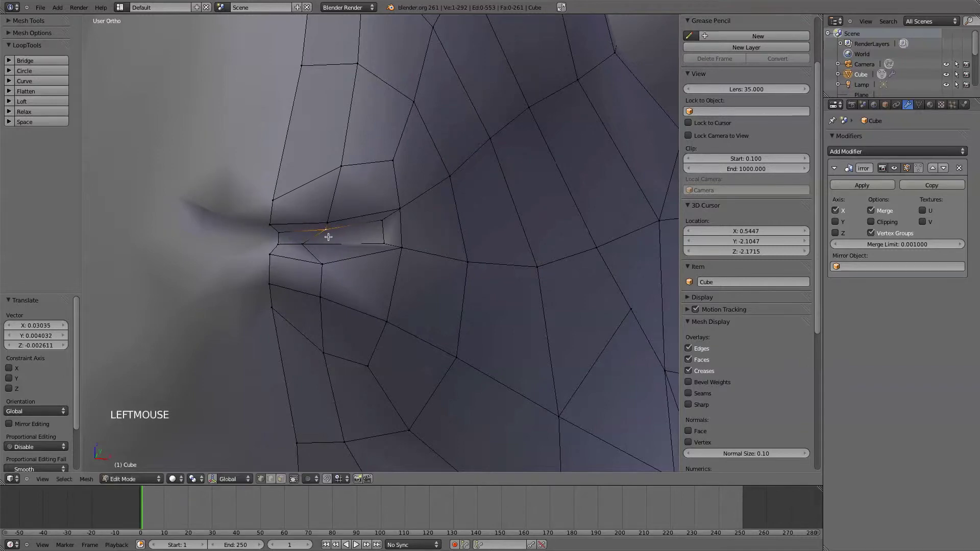
pyautogui.press('g')
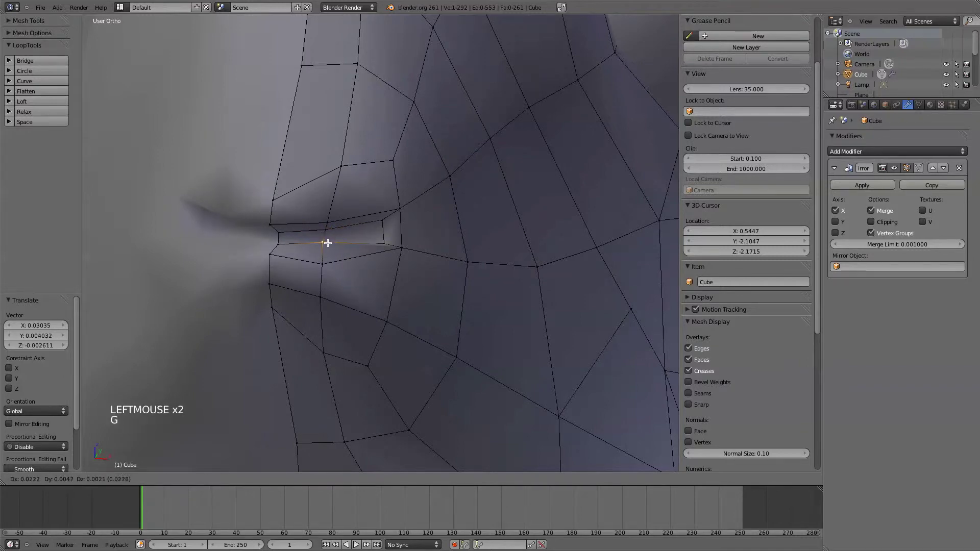
pyautogui.click(327, 243)
# Return to Sculpt Mode and examine the head's shape from the top, front, bottom, back and side views.
pyautogui.scroll(-5, 328, 243)
pyautogui.press('Tab')
pyautogui.scroll(-6, 554, 284)
pyautogui.moveTo(553, 284)
pyautogui.mouseDown(button='middle')
pyautogui.moveTo(464, 247)
pyautogui.moveTo(503, 279)
pyautogui.moveTo(584, 259)
pyautogui.moveTo(582, 335)
pyautogui.moveTo(526, 365)
pyautogui.moveTo(536, 376)
pyautogui.moveTo(541, 359)
pyautogui.moveTo(510, 273)
pyautogui.moveTo(486, 273)
pyautogui.moveTo(560, 247)
pyautogui.moveTo(571, 188)
pyautogui.moveTo(557, 190)
pyautogui.mouseUp(button='middle')
pyautogui.scroll(5, 540, 359)
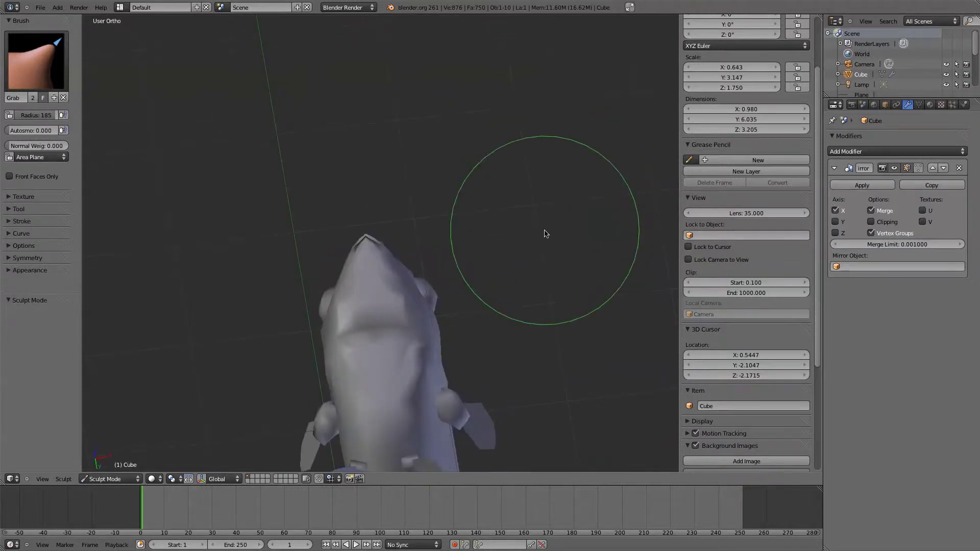
pyautogui.press('KP_7')
pyautogui.press('KP_1')
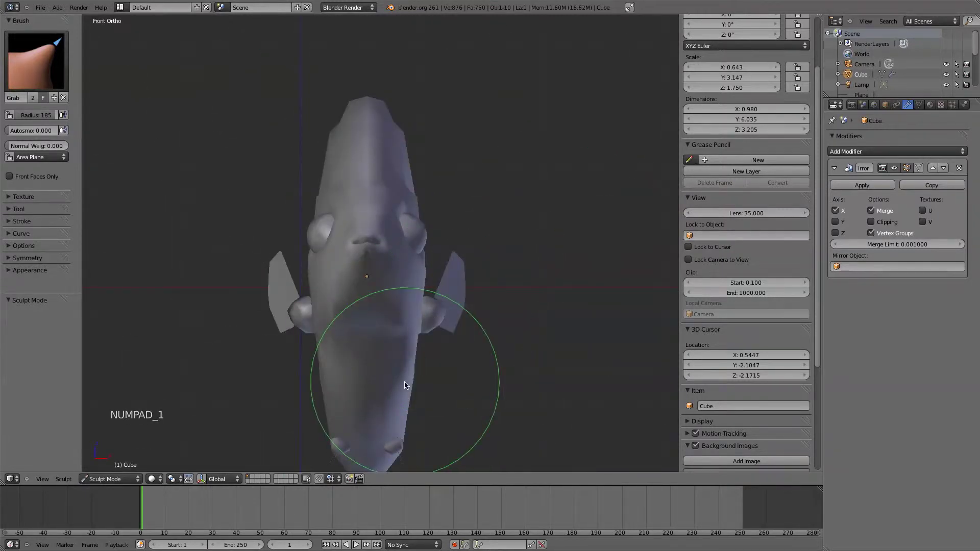
pyautogui.press('KP_1')
pyautogui.press('KP_7')
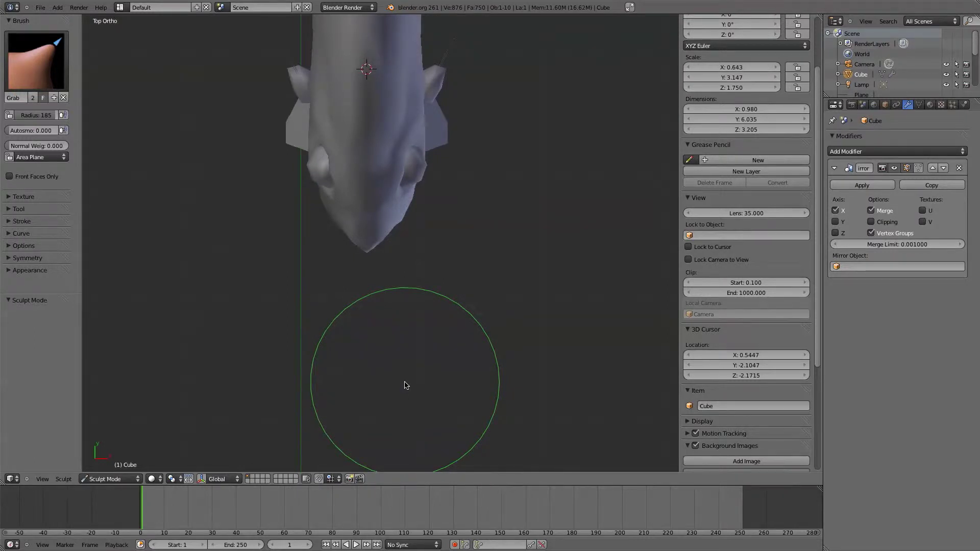
pyautogui.press('ctrl+KP_7')
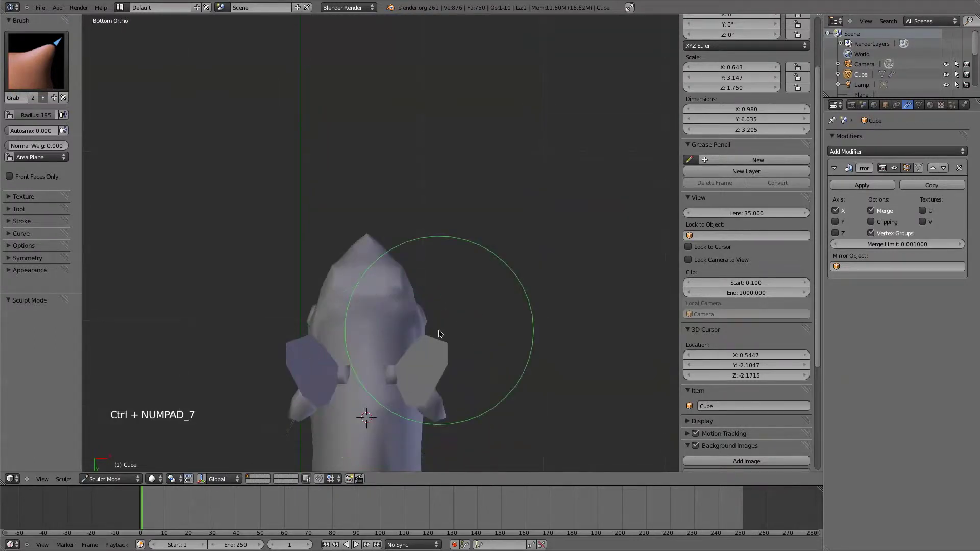
pyautogui.scroll(6, 401, 345)
pyautogui.scroll(-3, 402, 349)
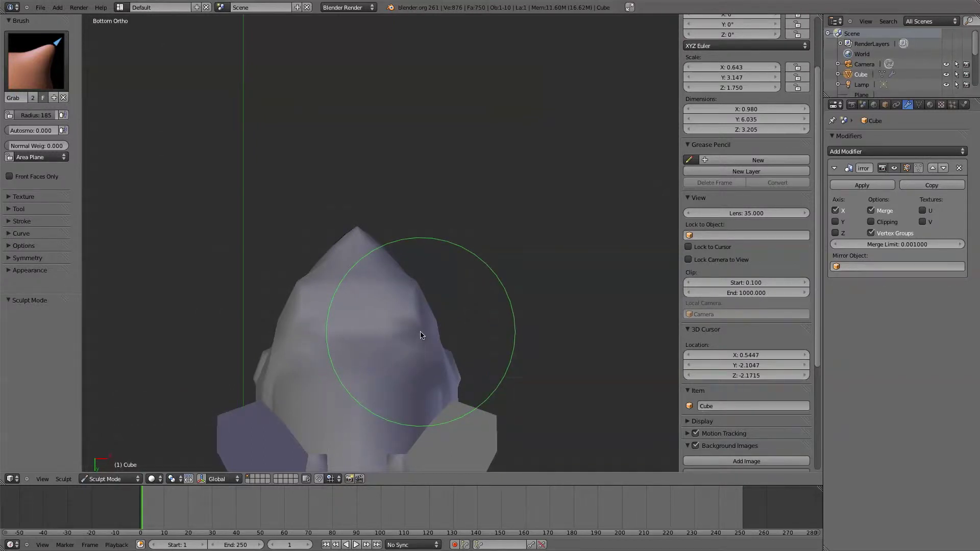
pyautogui.press('KP_1')
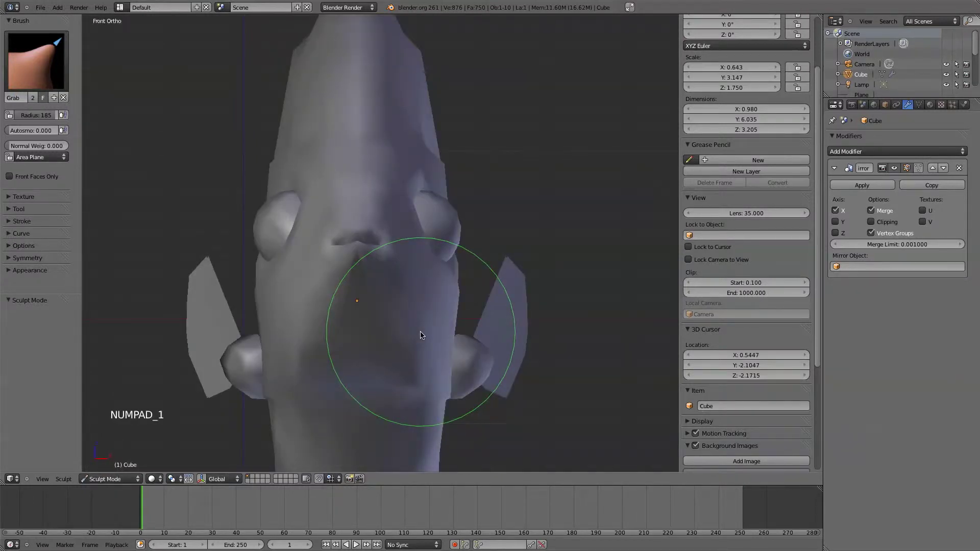
pyautogui.press('ctrl+KP_1')
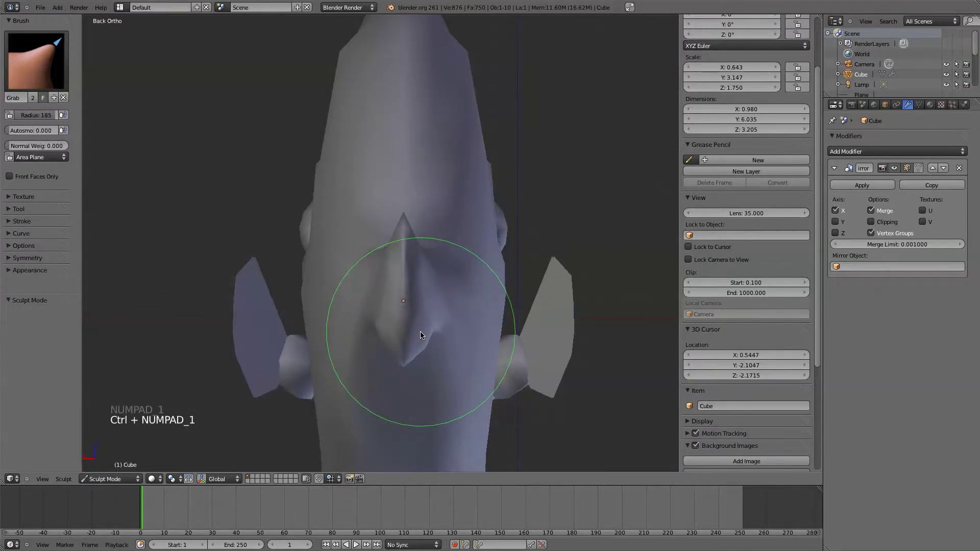
pyautogui.press('KP_3')
pyautogui.press('ctrl+KP_3')
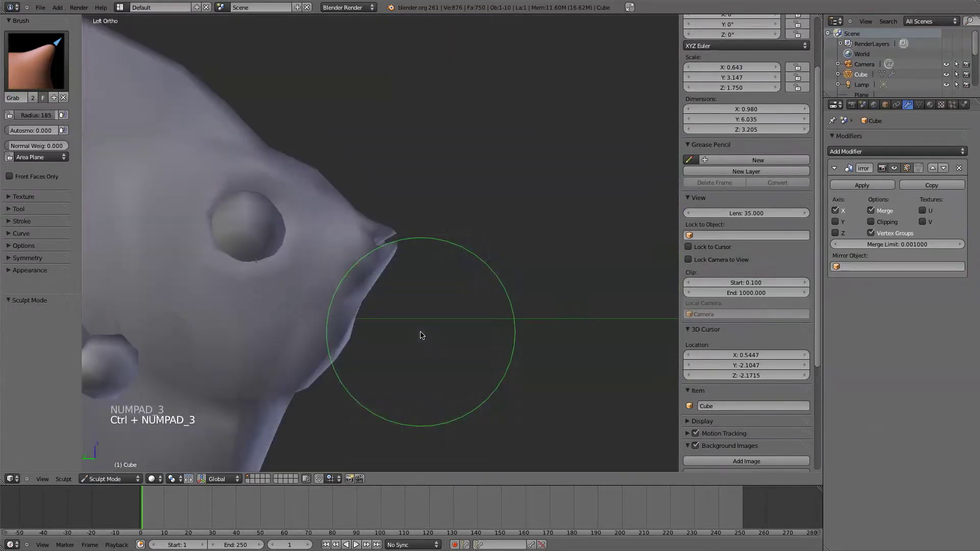
pyautogui.press('KP_1')
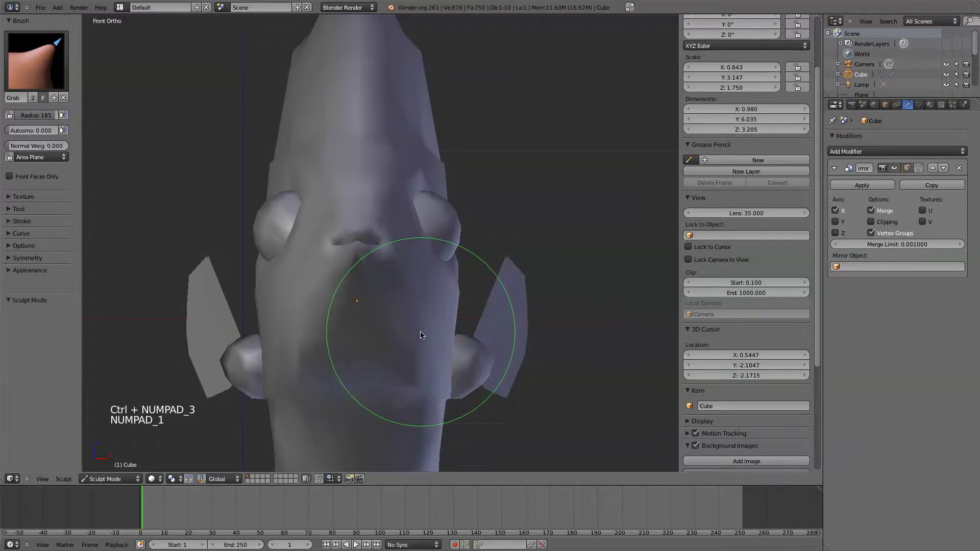
# Pull the side of the snout and head inward with the Grab brush in Bottom view to streamline the outline.
pyautogui.press('ctrl+KP_7')
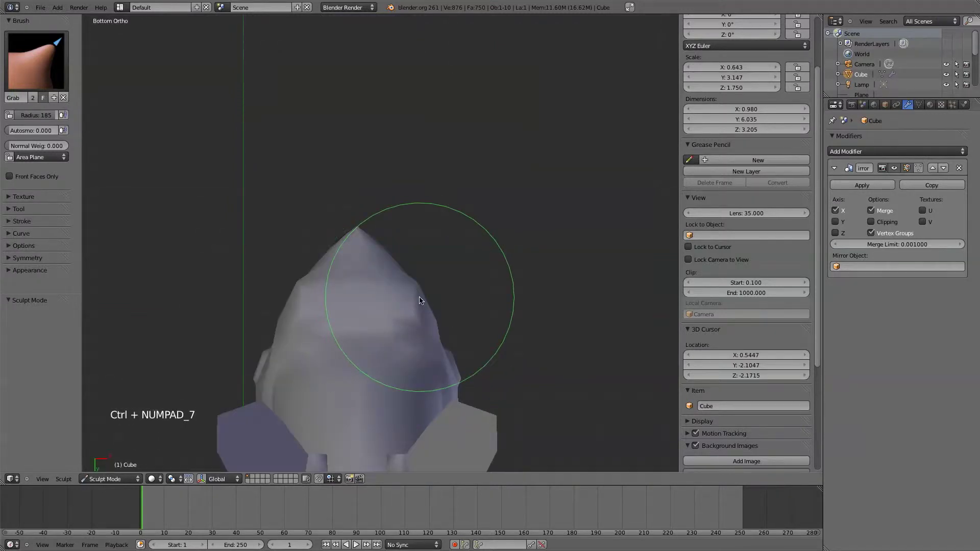
pyautogui.scroll(3, 420, 317)
pyautogui.moveTo(445, 313); pyautogui.dragTo(433, 330)
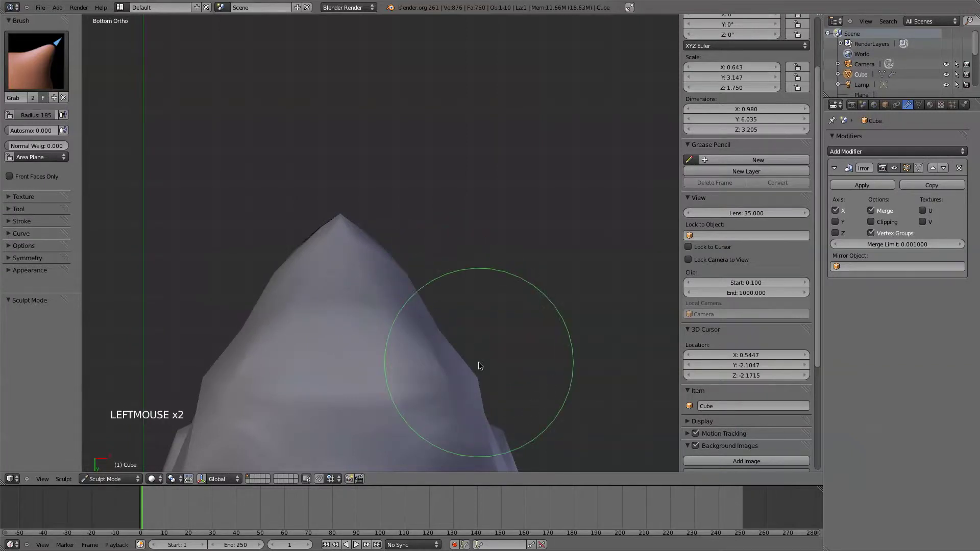
pyautogui.moveTo(479, 365); pyautogui.dragTo(454, 393)
pyautogui.scroll(-6, 454, 394)
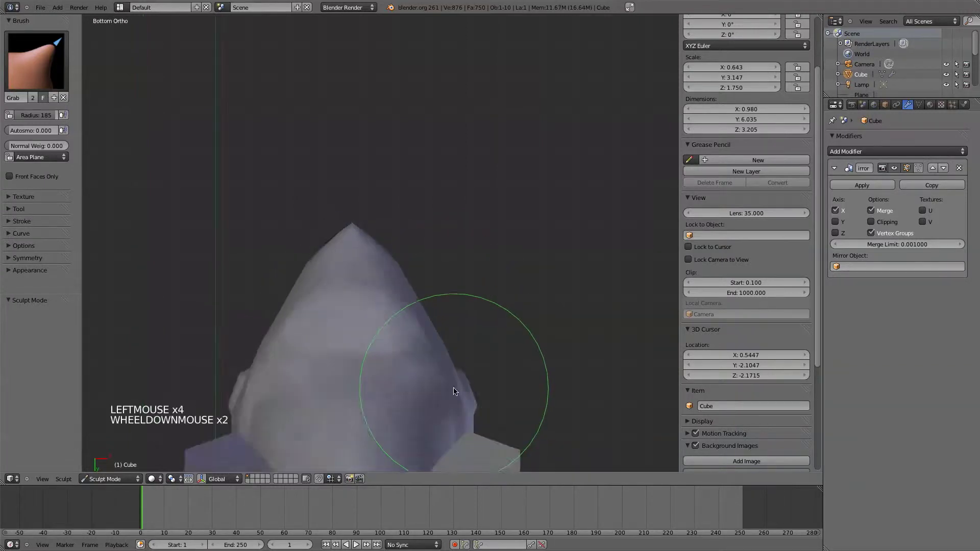
pyautogui.scroll(-4, 415, 247)
# Smooth the ridge on the underside of the head behind the chin with repeated smoothing strokes at radius 185.
pyautogui.moveTo(416, 247); pyautogui.dragTo(420, 322, button='middle')
pyautogui.scroll(4, 409, 333)
pyautogui.click(418, 372)
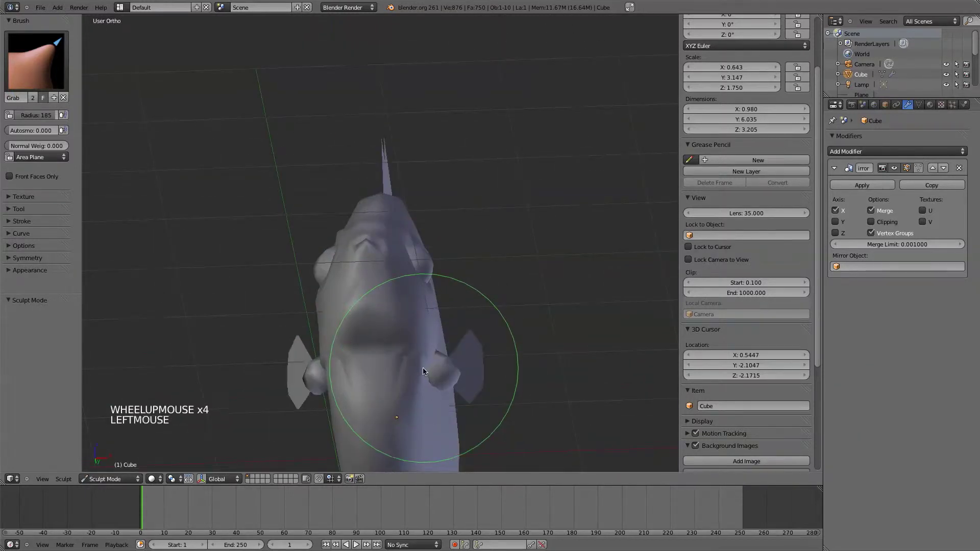
pyautogui.scroll(4, 418, 372)
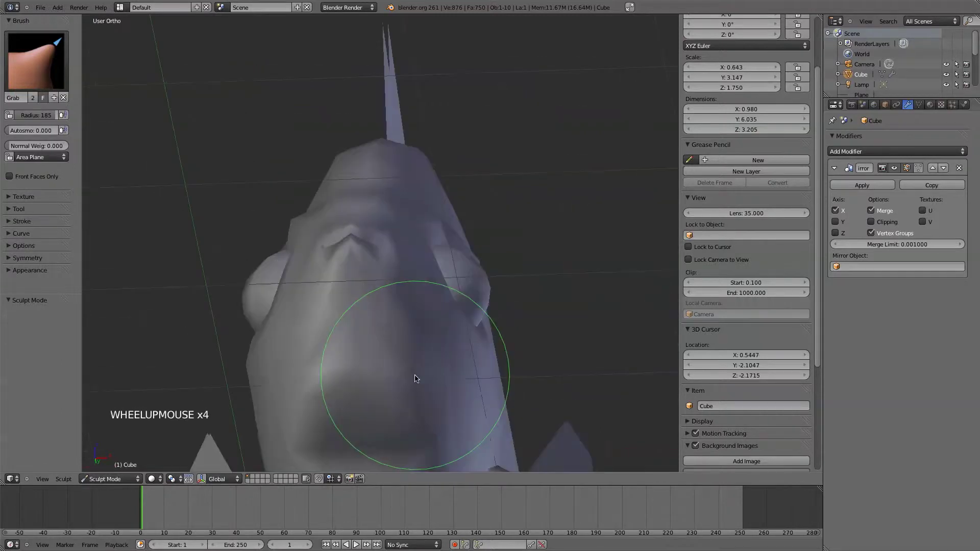
pyautogui.moveTo(419, 371); pyautogui.dragTo(363, 215, button='middle')
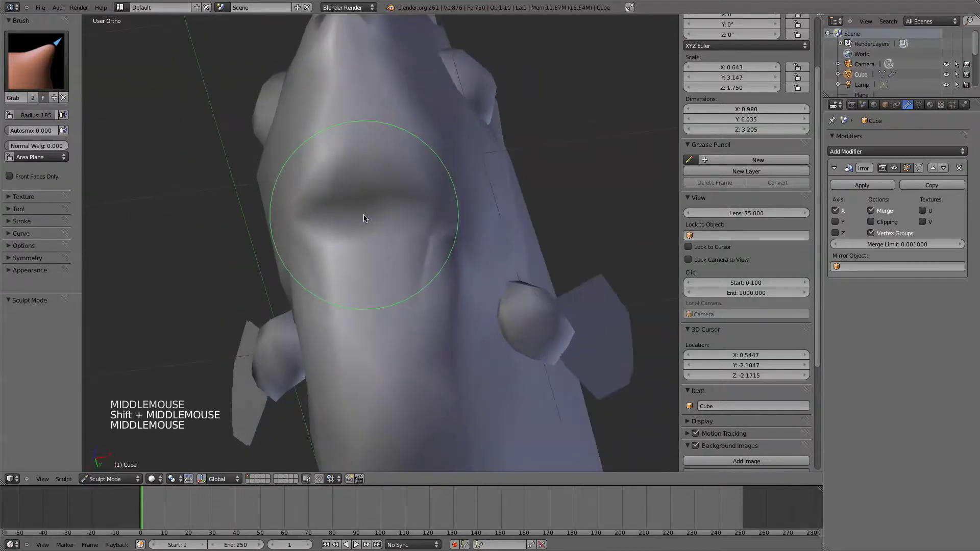
pyautogui.keyDown('shift'); pyautogui.click(427, 269); pyautogui.keyUp('shift')
pyautogui.keyDown('shift'); pyautogui.click(429, 271); pyautogui.keyUp('shift')
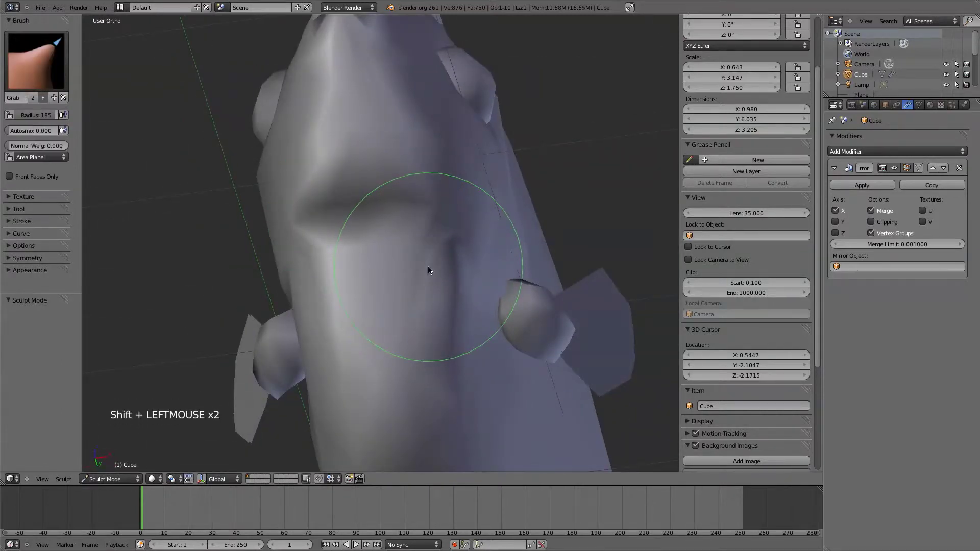
pyautogui.keyDown('shift'); pyautogui.click(427, 269); pyautogui.keyUp('shift')
pyautogui.keyDown('shift'); pyautogui.click(437, 272); pyautogui.keyUp('shift')
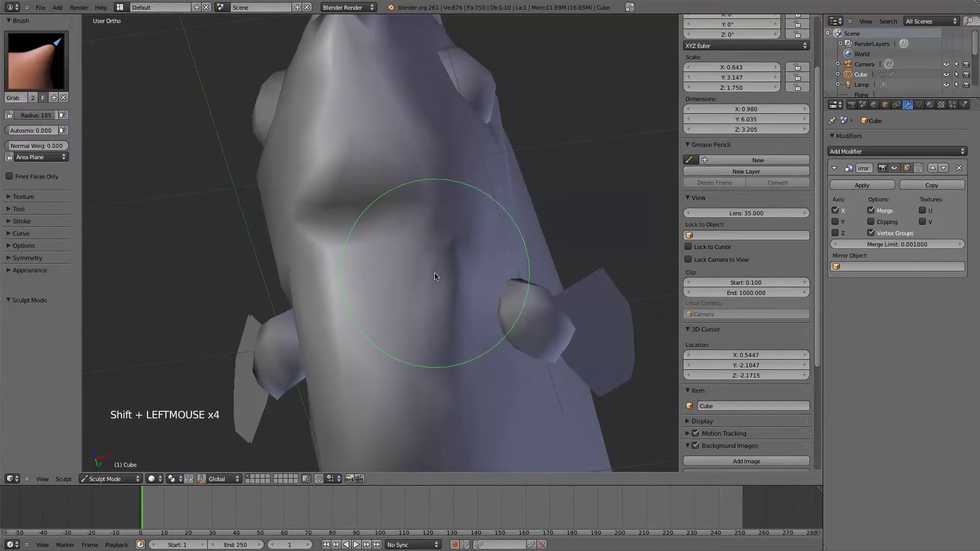
# Reduce the brush radius to 143 and smooth the side of the head in front of and below the eye.
pyautogui.moveTo(431, 273)
pyautogui.mouseDown(button='middle')
pyautogui.moveTo(363, 236)
pyautogui.moveTo(322, 250)
pyautogui.moveTo(341, 251)
pyautogui.moveTo(302, 247)
pyautogui.moveTo(313, 273)
pyautogui.mouseUp(button='middle')
pyautogui.scroll(3, 234, 149)
pyautogui.press('f')
pyautogui.click(235, 144)
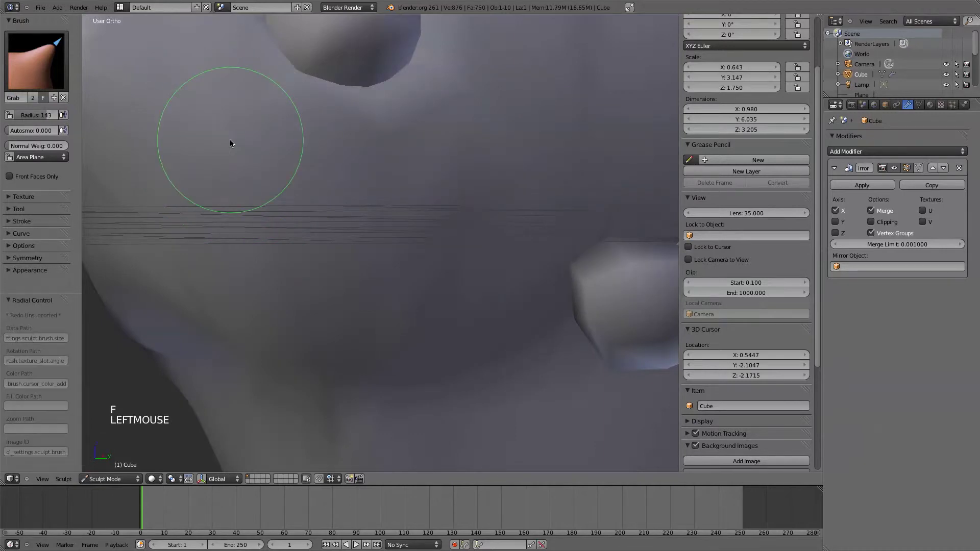
pyautogui.keyDown('shift'); pyautogui.click(236, 148); pyautogui.keyUp('shift')
# Reduce the brush radius to 101 and smooth the surface below and behind the eye.
pyautogui.scroll(-4, 306, 230)
pyautogui.moveTo(307, 230)
pyautogui.mouseDown(button='middle')
pyautogui.moveTo(375, 291)
pyautogui.moveTo(298, 215)
pyautogui.mouseUp(button='middle')
pyautogui.scroll(3, 299, 215)
pyautogui.press('f')
pyautogui.click(311, 204)
pyautogui.keyDown('shift'); pyautogui.click(357, 174); pyautogui.keyUp('shift')
pyautogui.keyDown('shift'); pyautogui.click(383, 154); pyautogui.keyUp('shift')
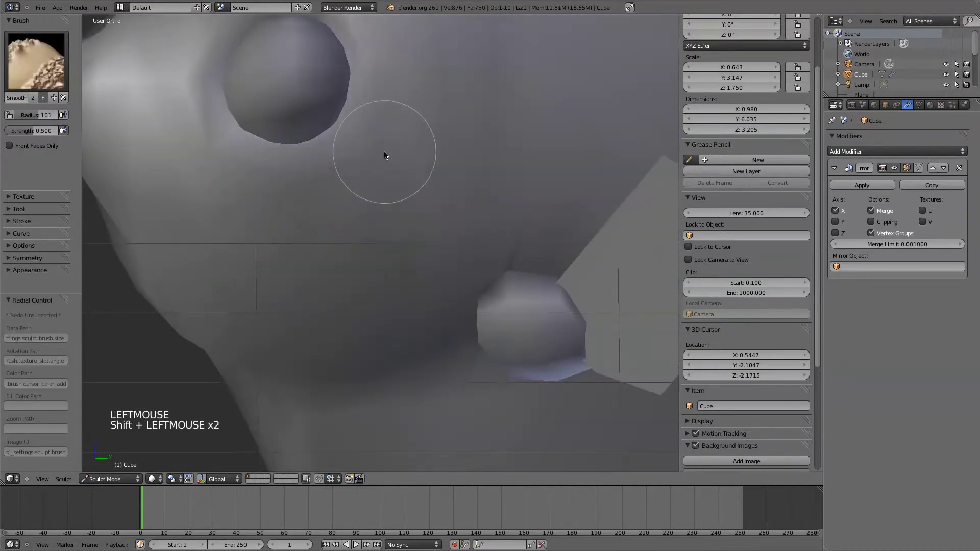
# Reduce the brush radius to 67 and smooth the surface above and in front of the eye.
pyautogui.scroll(-3, 385, 151)
pyautogui.moveTo(385, 151); pyautogui.dragTo(346, 158, button='middle')
pyautogui.scroll(2, 349, 123)
pyautogui.keyDown('shift'); pyautogui.moveTo(349, 123); pyautogui.dragTo(354, 164, button='middle'); pyautogui.keyUp('shift')
pyautogui.moveTo(353, 163); pyautogui.dragTo(357, 193, button='middle')
pyautogui.press('f')
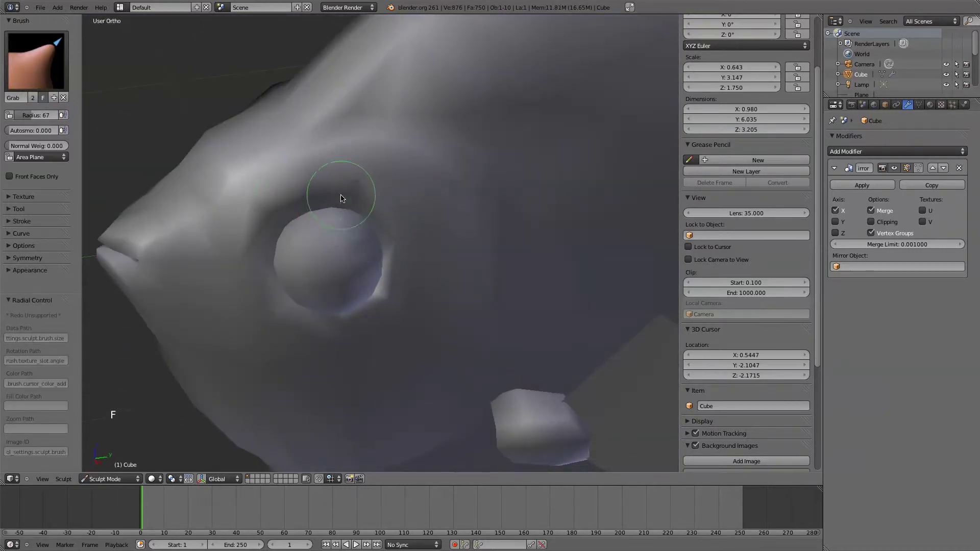
pyautogui.click(339, 197)
pyautogui.keyDown('shift'); pyautogui.click(276, 215); pyautogui.keyUp('shift')
pyautogui.keyDown('shift'); pyautogui.click(256, 212); pyautogui.keyUp('shift')
pyautogui.keyDown('shift'); pyautogui.click(239, 265); pyautogui.keyUp('shift')
pyautogui.keyDown('shift'); pyautogui.click(239, 265); pyautogui.keyUp('shift')
pyautogui.keyDown('shift'); pyautogui.click(245, 268); pyautogui.keyUp('shift')
# Smooth the side of the snout and the cheek from several angles with short smoothing strokes.
pyautogui.moveTo(250, 270); pyautogui.dragTo(263, 278, button='middle')
pyautogui.keyDown('shift'); pyautogui.click(281, 329); pyautogui.keyUp('shift')
pyautogui.scroll(-3, 280, 328)
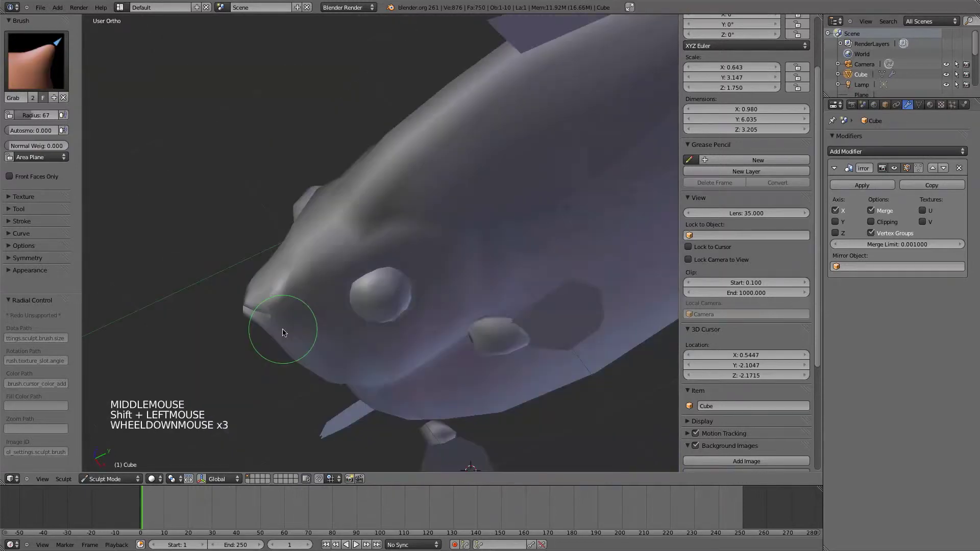
pyautogui.moveTo(280, 329)
pyautogui.mouseDown(button='middle')
pyautogui.moveTo(361, 278)
pyautogui.moveTo(268, 228)
pyautogui.moveTo(413, 216)
pyautogui.moveTo(432, 226)
pyautogui.moveTo(375, 241)
pyautogui.mouseUp(button='middle')
pyautogui.scroll(3, 268, 228)
pyautogui.keyDown('shift'); pyautogui.click(432, 226); pyautogui.keyUp('shift')
pyautogui.keyDown('shift'); pyautogui.click(382, 276); pyautogui.keyUp('shift')
# Leave Sculpt Mode for Object Mode and open the dorsal fin plane for mesh editing in Right view.
pyautogui.scroll(-3, 381, 277)
pyautogui.moveTo(382, 276); pyautogui.dragTo(276, 291, button='middle')
pyautogui.press('KP_1')
pyautogui.press('KP_3')
pyautogui.scroll(5, 416, 225)
pyautogui.keyDown('ctrl'); pyautogui.moveTo(496, 201); pyautogui.dragTo(353, 167, button='middle'); pyautogui.keyUp('ctrl')
pyautogui.press('Tab')
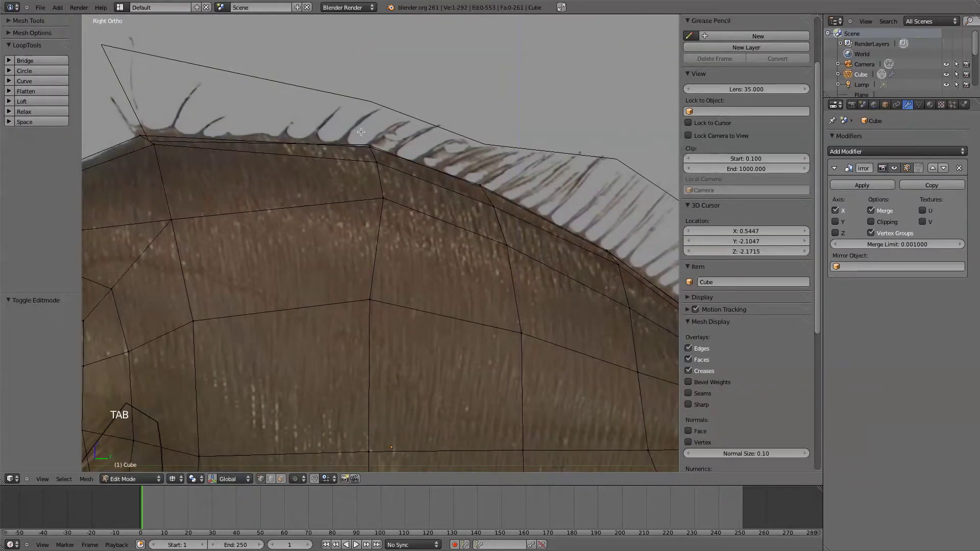
pyautogui.press('Tab')
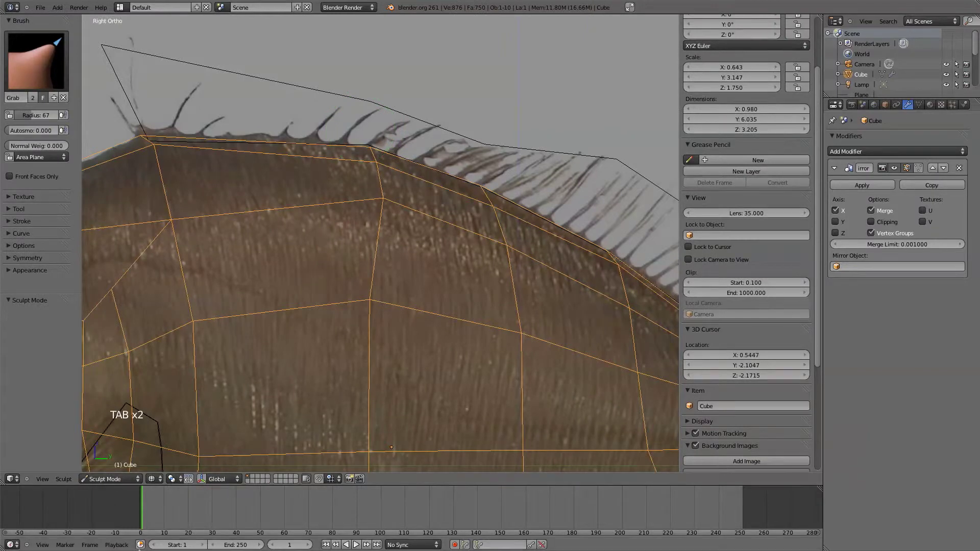
pyautogui.click(118, 482)
pyautogui.click(106, 469)
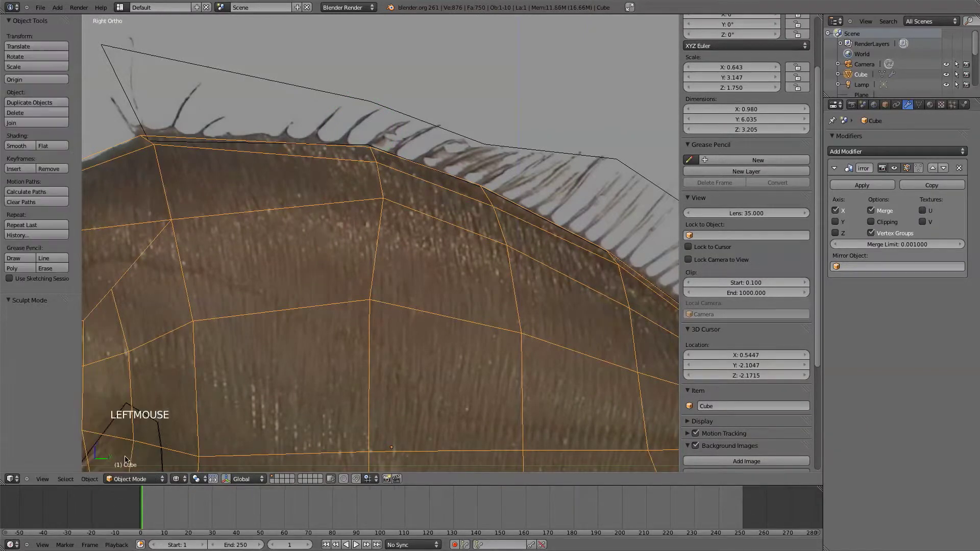
pyautogui.doubleClick(339, 98)
pyautogui.press('Tab')
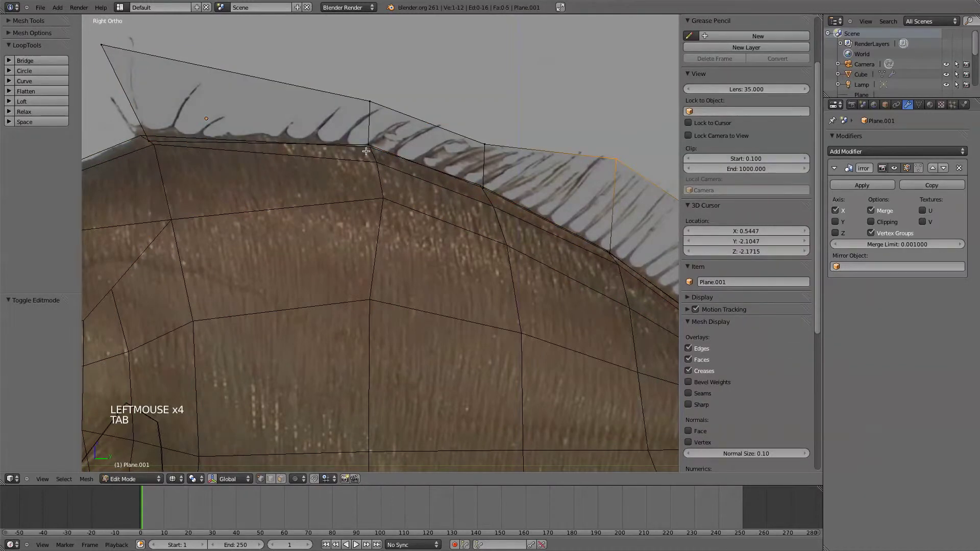
# Move the dorsal fin's base vertex at the middle of the back down into the body outline.
pyautogui.press('a')
pyautogui.press('a')
pyautogui.press('b')
pyautogui.moveTo(360, 139); pyautogui.dragTo(380, 160)
pyautogui.press('g')
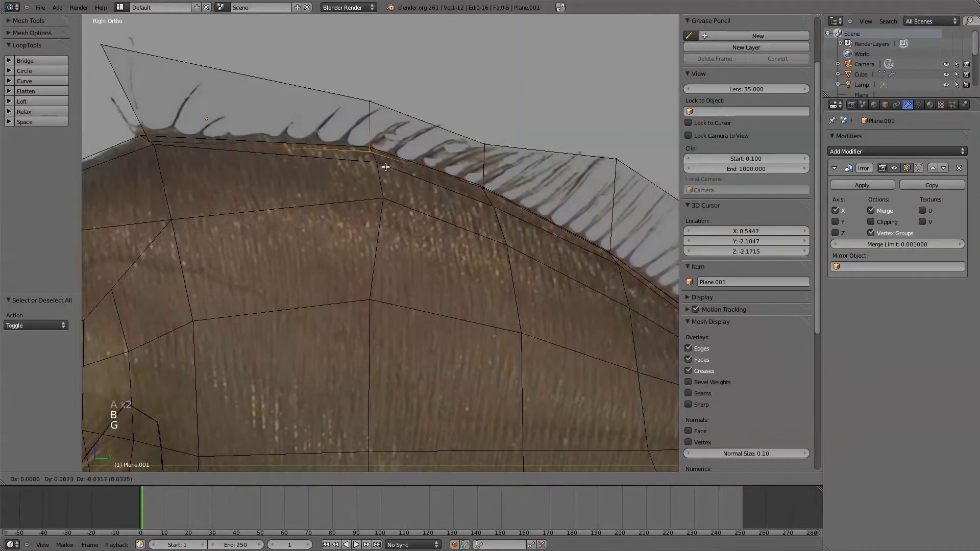
pyautogui.click(385, 168)
# Shift the dorsal fin's front base vertex and its remaining rear base vertices into the body outline.
pyautogui.press('b')
pyautogui.moveTo(141, 135); pyautogui.dragTo(155, 150)
pyautogui.press('g')
pyautogui.click(155, 150)
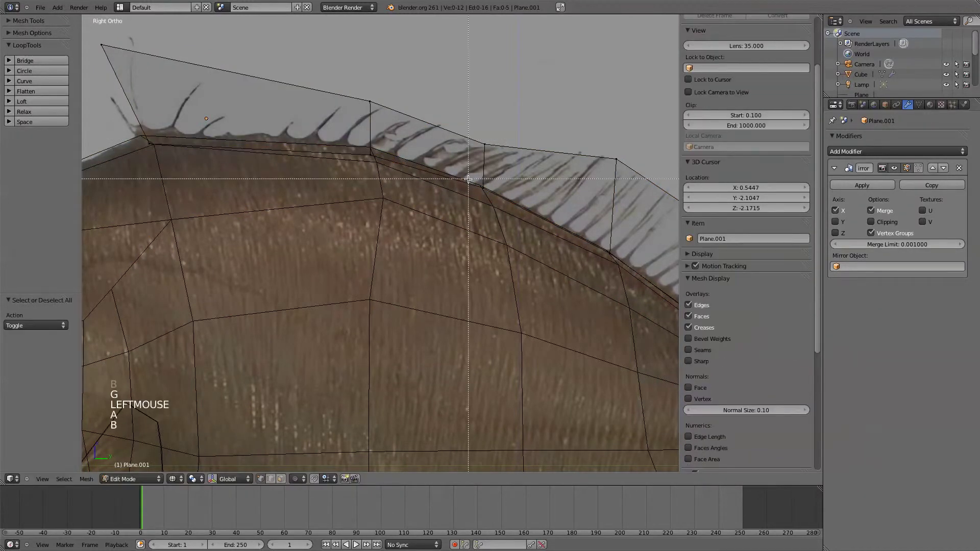
pyautogui.keyDown('shift'); pyautogui.moveTo(532, 220); pyautogui.dragTo(429, 249, button='middle'); pyautogui.keyUp('shift')
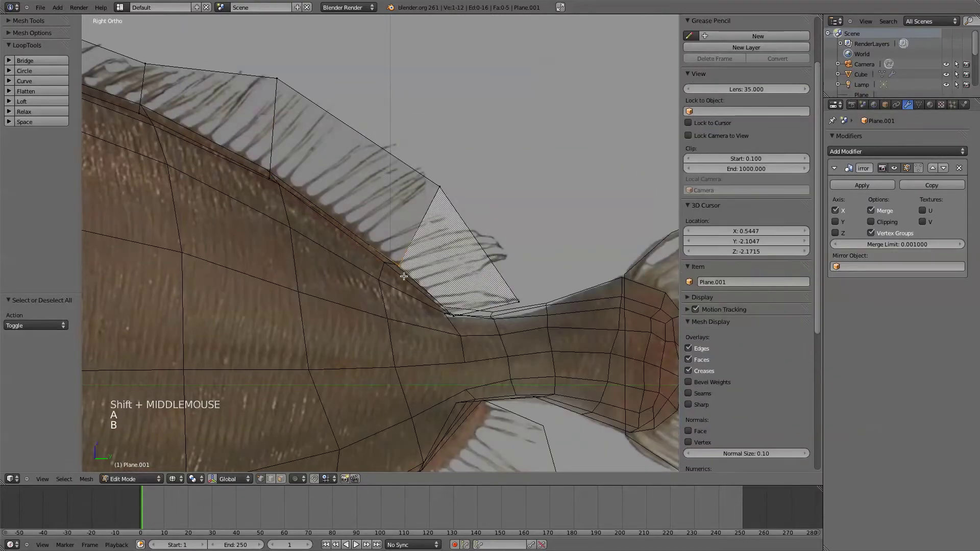
pyautogui.click(457, 325)
pyautogui.press('a')
# Switch to editing the anal fin plane and reposition its rear base vertices against the body near the tail.
pyautogui.scroll(-3, 429, 361)
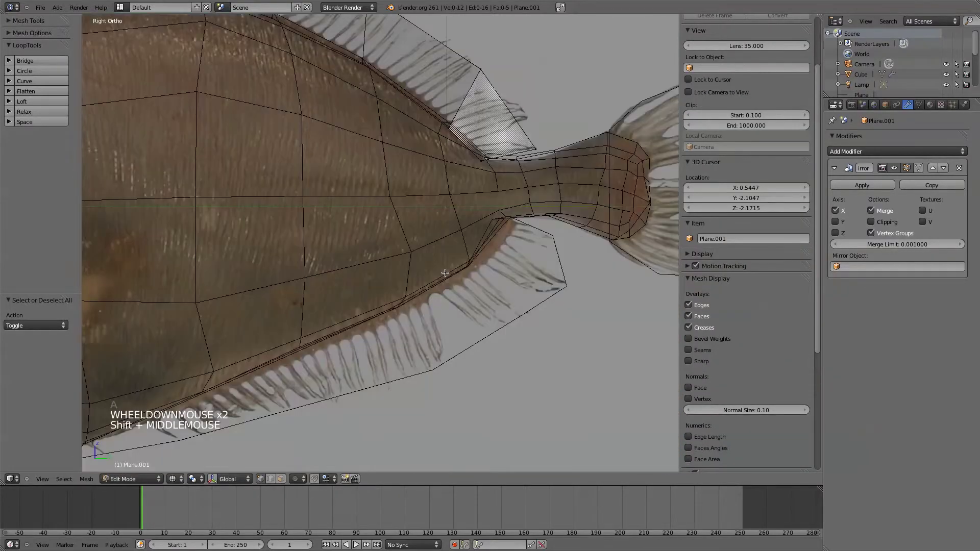
pyautogui.press('Tab')
pyautogui.click(449, 273)
pyautogui.press('Tab')
pyautogui.scroll(3, 449, 273)
pyautogui.keyDown('shift'); pyautogui.moveTo(449, 273); pyautogui.dragTo(455, 233, button='middle'); pyautogui.keyUp('shift')
pyautogui.press('b')
pyautogui.press('g')
pyautogui.click(448, 242)
pyautogui.hotkey('ctrl', 'z')
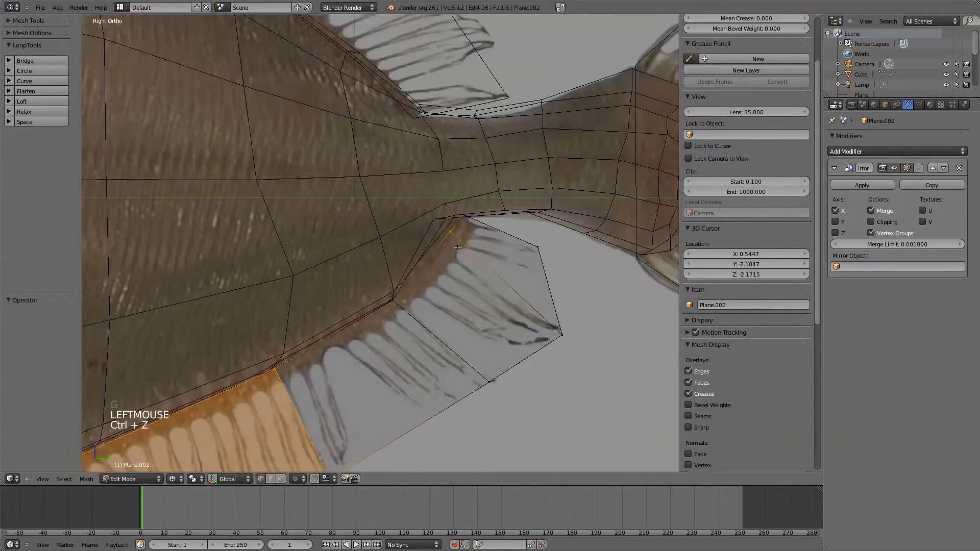
pyautogui.press('g')
pyautogui.click(460, 209)
# Reposition the anal fin's vertices along the belly to follow the body outline and the fin in the reference photo.
pyautogui.keyDown('shift'); pyautogui.moveTo(310, 295); pyautogui.dragTo(271, 324, button='middle'); pyautogui.keyUp('shift')
pyautogui.press('a')
pyautogui.press('b')
pyautogui.press('g')
pyautogui.moveTo(271, 325); pyautogui.dragTo(250, 338)
pyautogui.press('g')
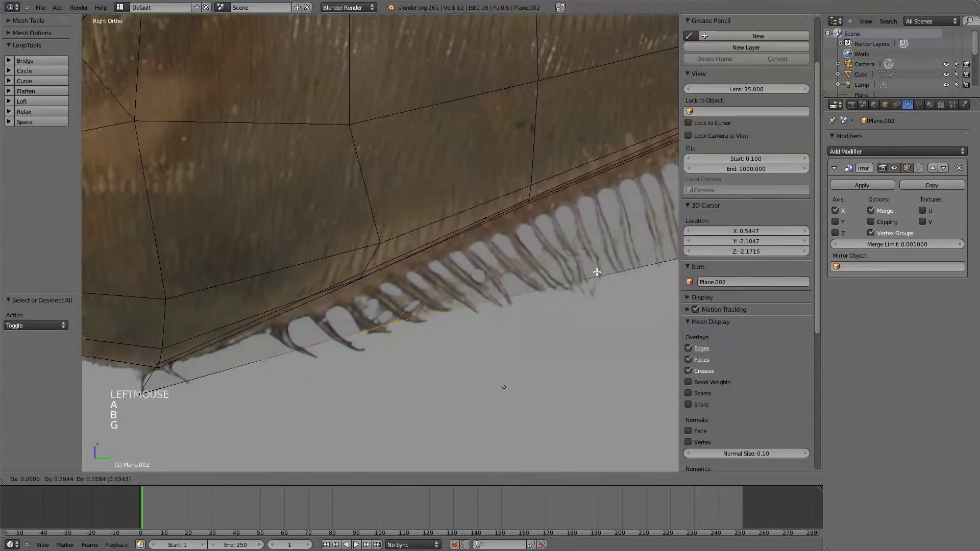
pyautogui.click(524, 273)
pyautogui.press('g')
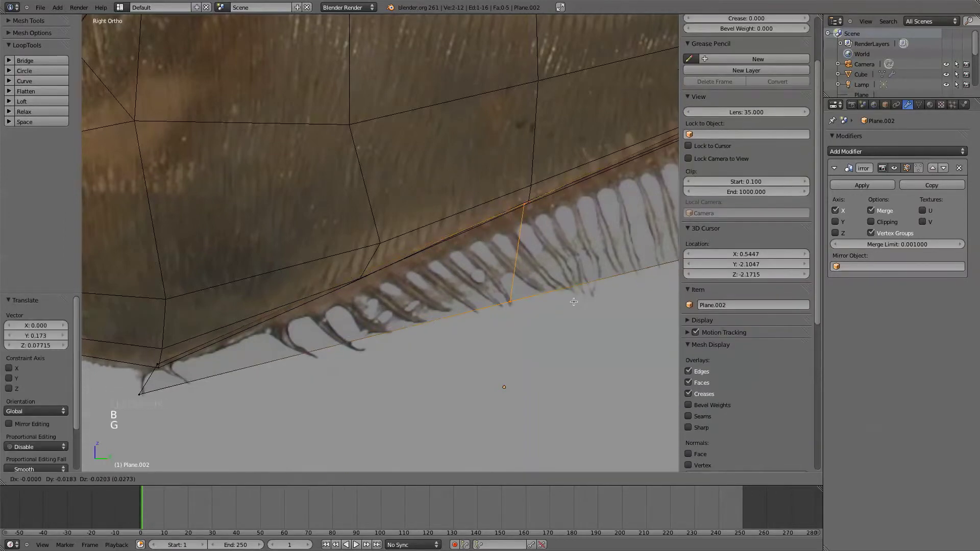
pyautogui.click(513, 307)
# Leave mesh editing of the anal fin and show the whole fish in solid shading in Right view.
pyautogui.scroll(-5, 508, 339)
pyautogui.scroll(2, 509, 339)
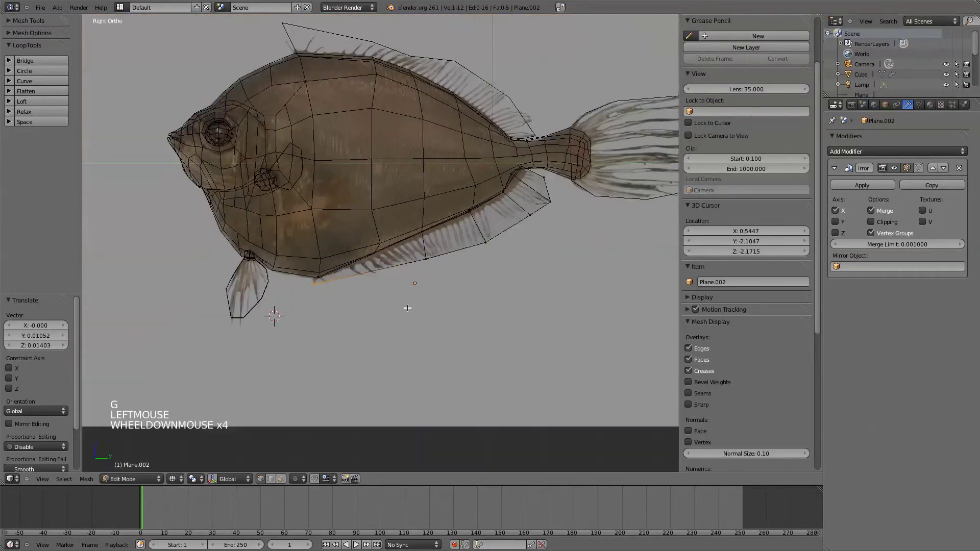
pyautogui.scroll(-1, 481, 279)
pyautogui.press('Tab')
pyautogui.hotkey('alt', 'z')
pyautogui.moveTo(481, 279)
pyautogui.mouseDown(button='middle')
pyautogui.moveTo(499, 247)
pyautogui.moveTo(467, 281)
pyautogui.mouseUp(button='middle')
pyautogui.press('KP_1')
pyautogui.press('KP_3')
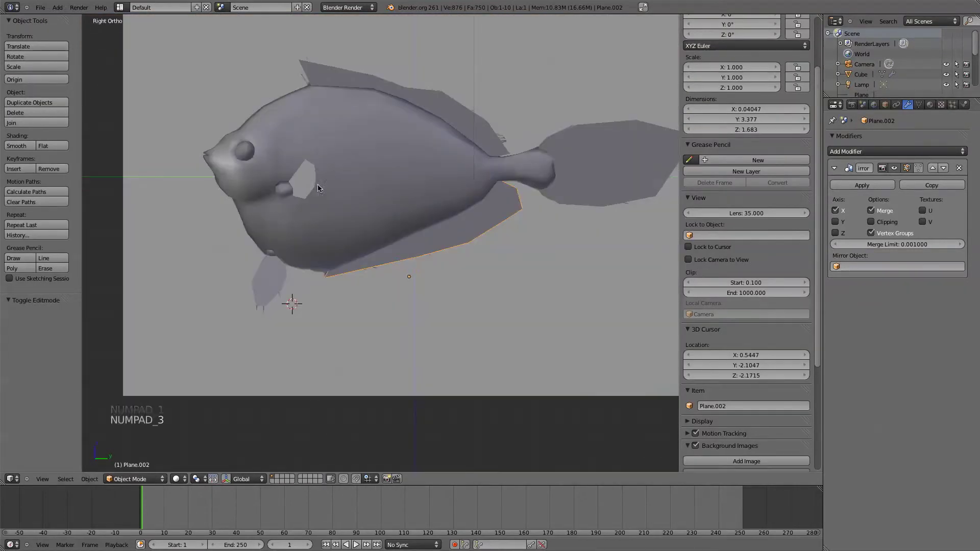
pyautogui.moveTo(268, 145); pyautogui.dragTo(289, 150, button='middle')
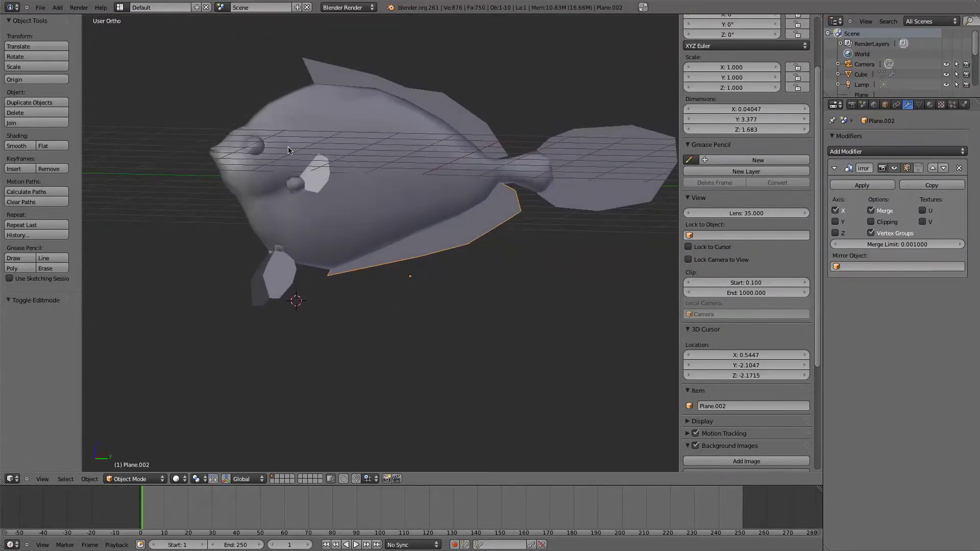
pyautogui.press('KP_1')
pyautogui.press('KP_3')
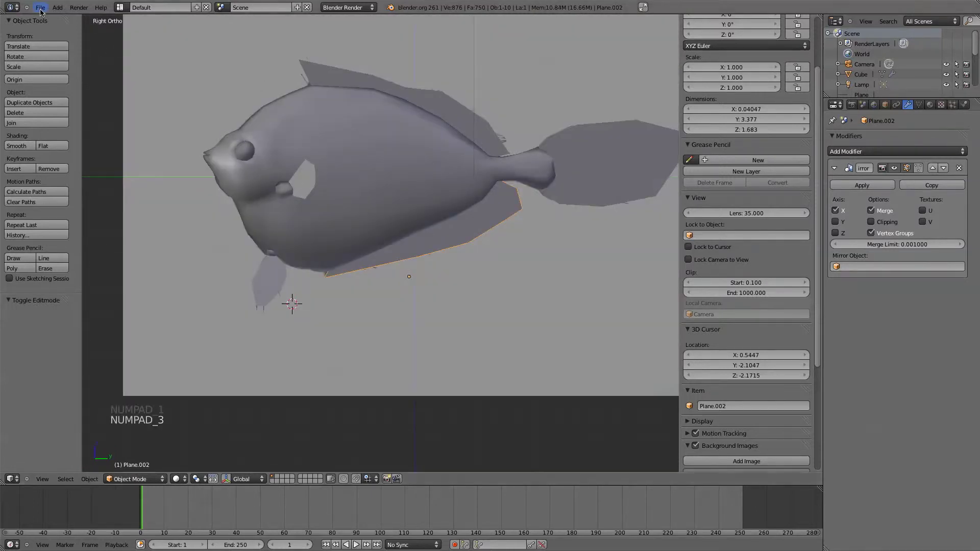
# Save the file as tinsleFish in the Grammicolepis Brachiusculus (Tinselfish) folder on the Desktop.
pyautogui.click(40, 7)
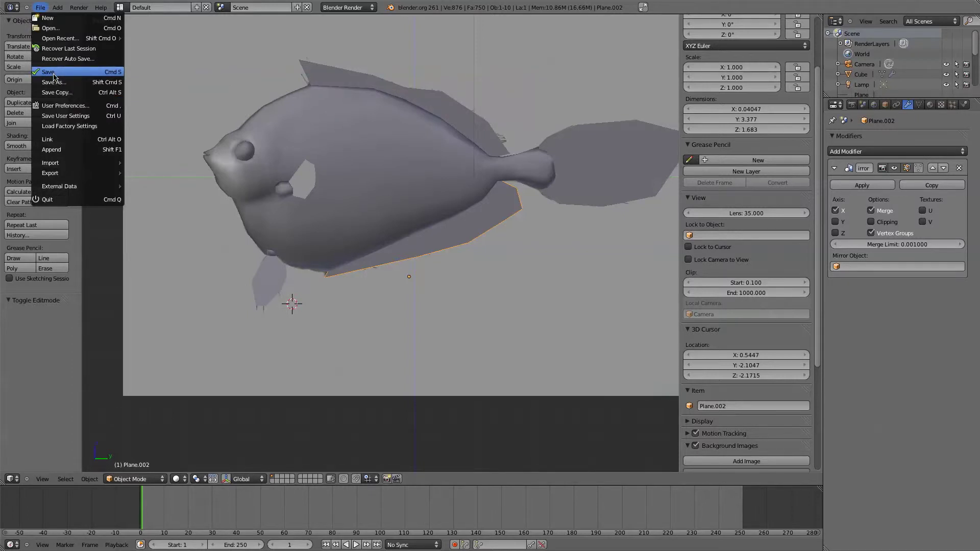
pyautogui.click(54, 82)
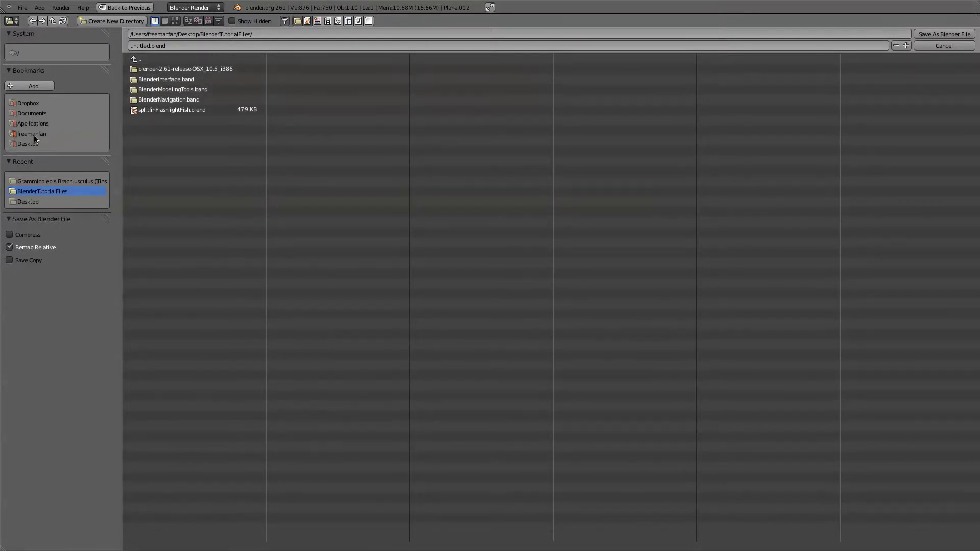
pyautogui.click(29, 105)
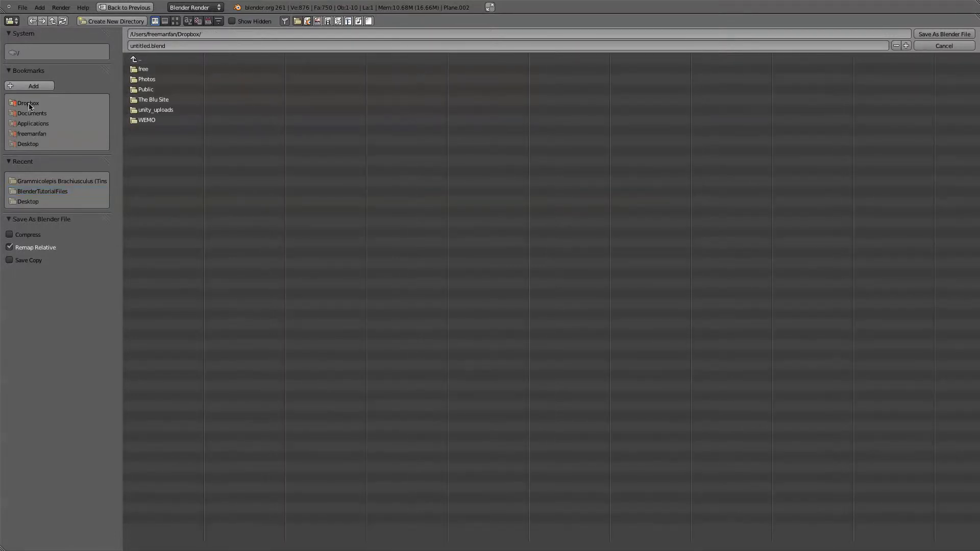
pyautogui.click(31, 114)
pyautogui.click(40, 146)
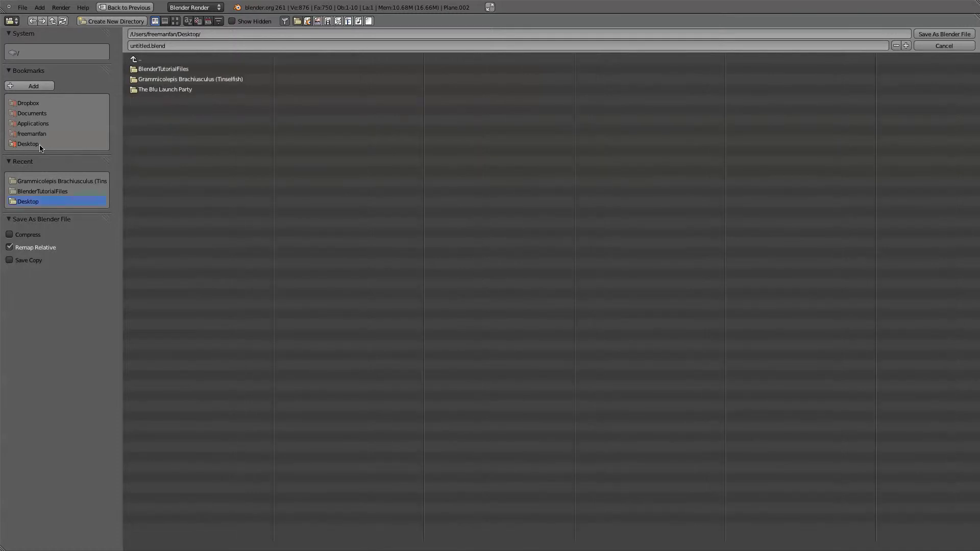
pyautogui.click(162, 82)
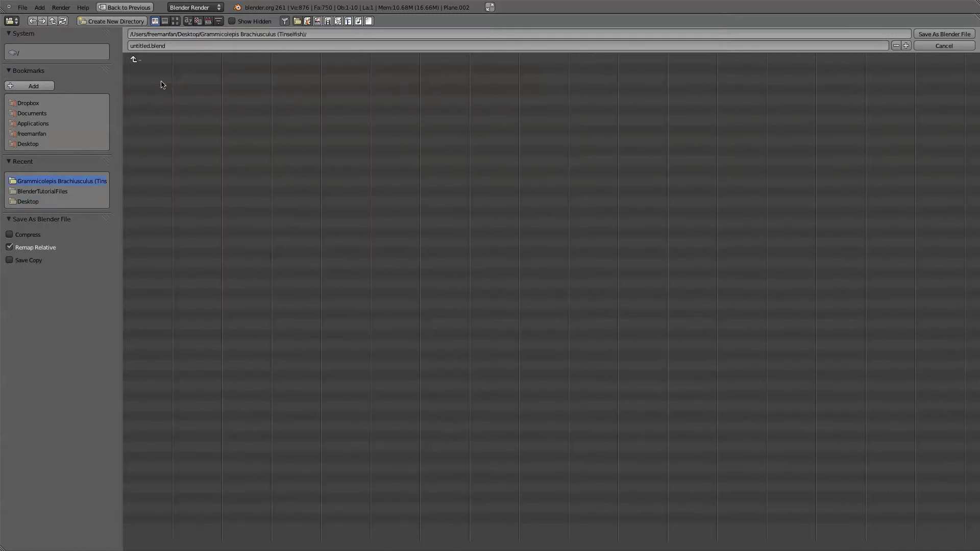
pyautogui.click(164, 47)
pyautogui.write('tinsleFish')
pyautogui.click(917, 33)
pyautogui.scroll(-5, 408, 255)
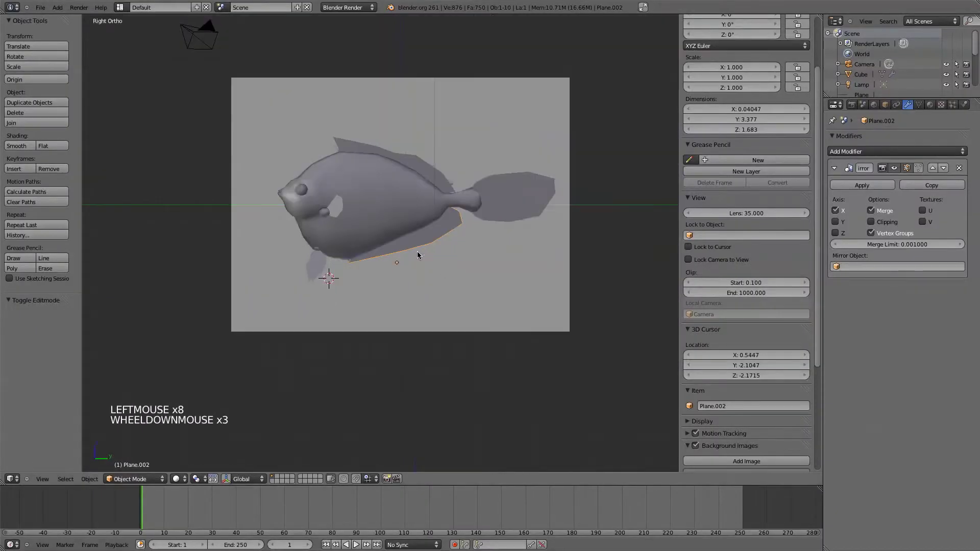
pyautogui.scroll(2, 394, 258)
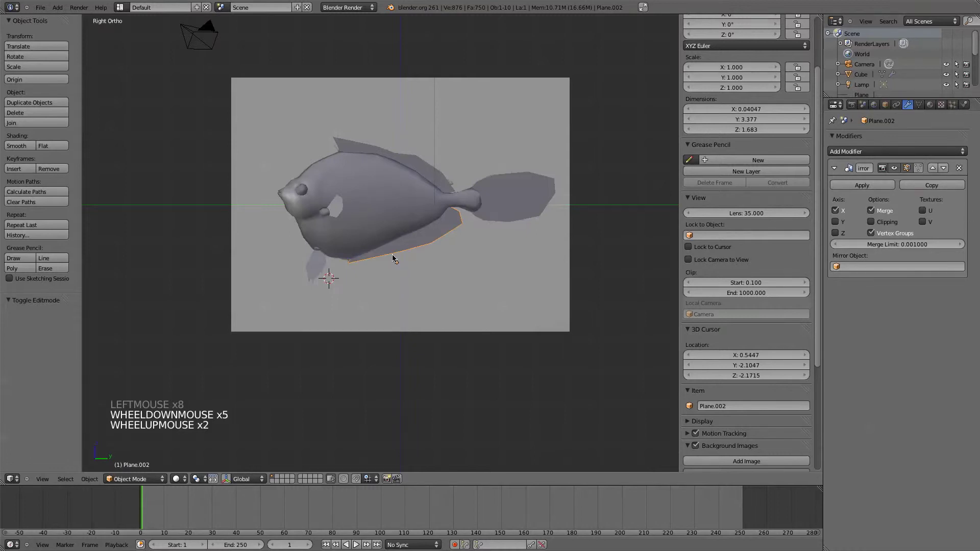
pyautogui.moveTo(348, 224)
pyautogui.mouseDown(button='middle')
pyautogui.moveTo(340, 234)
pyautogui.moveTo(547, 240)
pyautogui.moveTo(500, 248)
pyautogui.moveTo(345, 239)
pyautogui.mouseUp(button='middle')
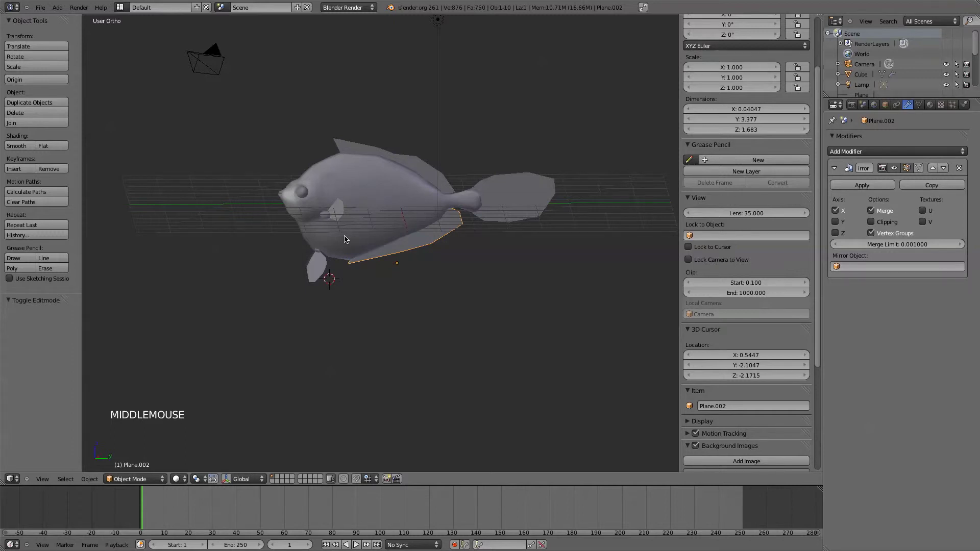
pyautogui.press('KP_1')
pyautogui.press('KP_3')
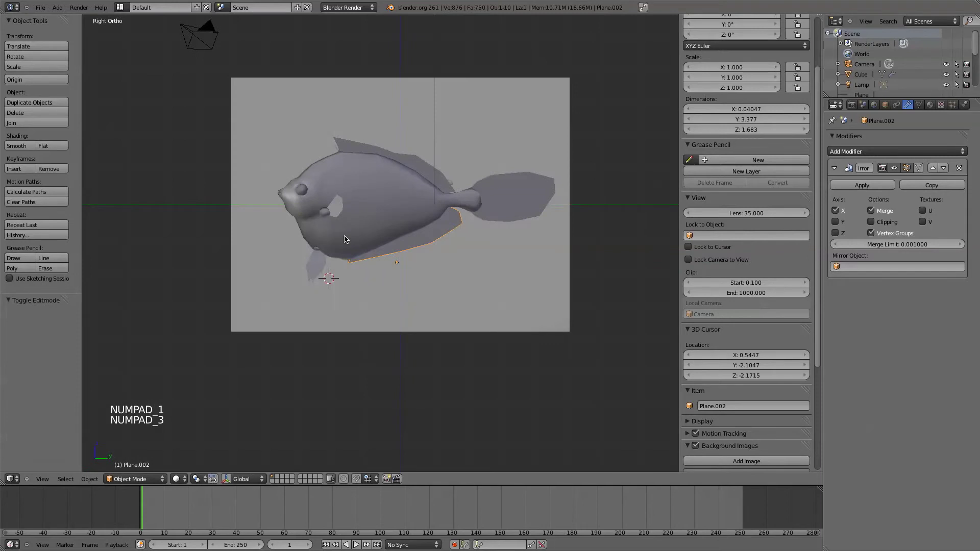